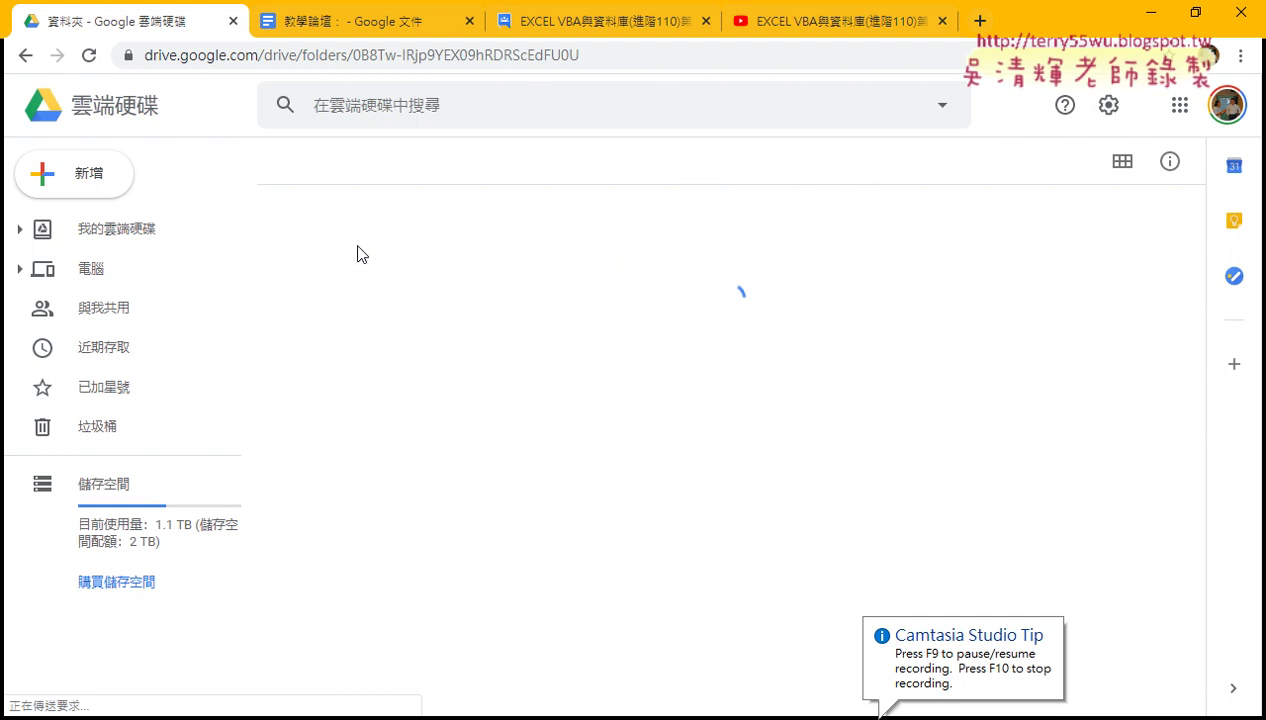
Enter the 單元01_資料拆解相關(VBA基礎) folder, browse its files, and open the 範例_GOOGLE試算表複選資料切割程式碼 document
double_click(378, 316)
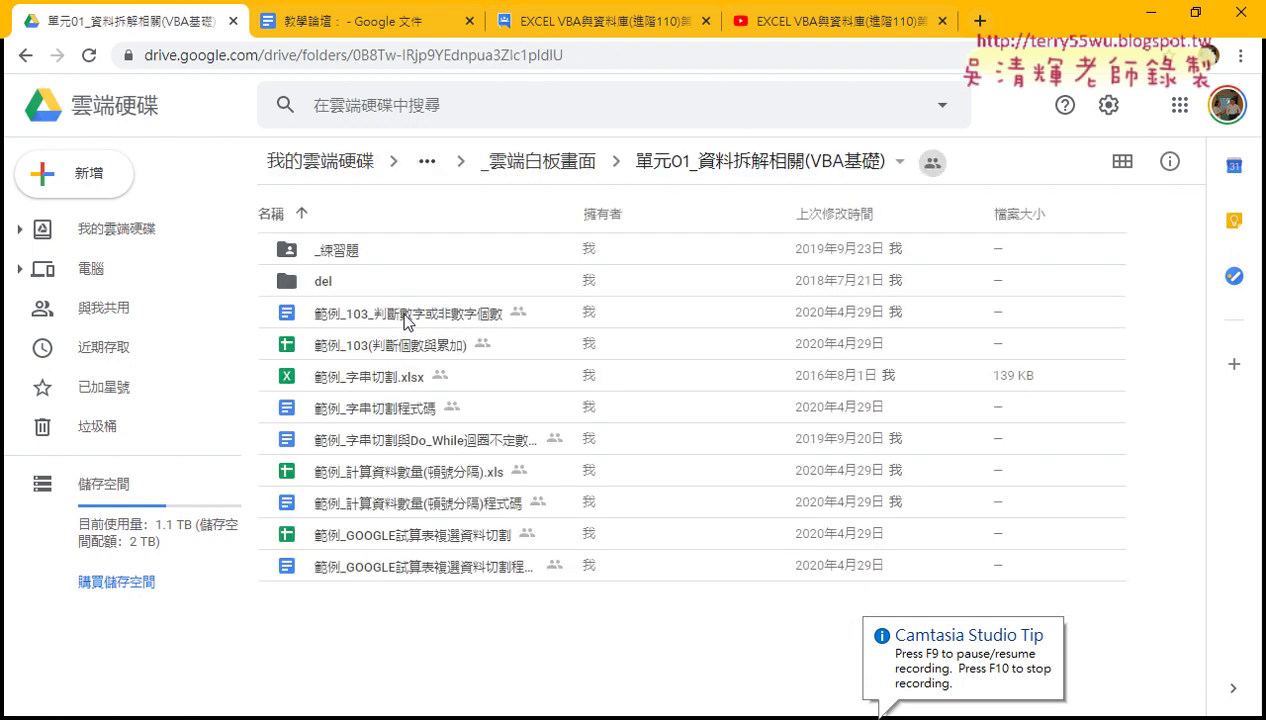
left_click(405, 318)
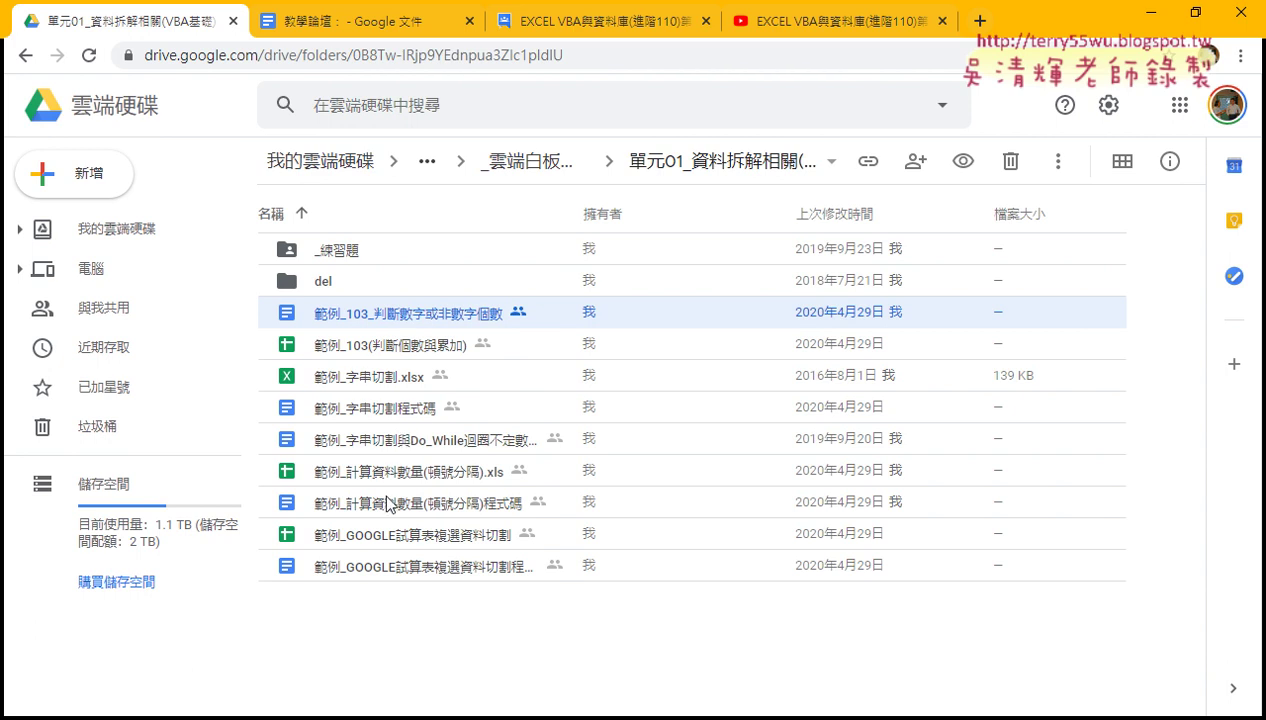
left_click(424, 504)
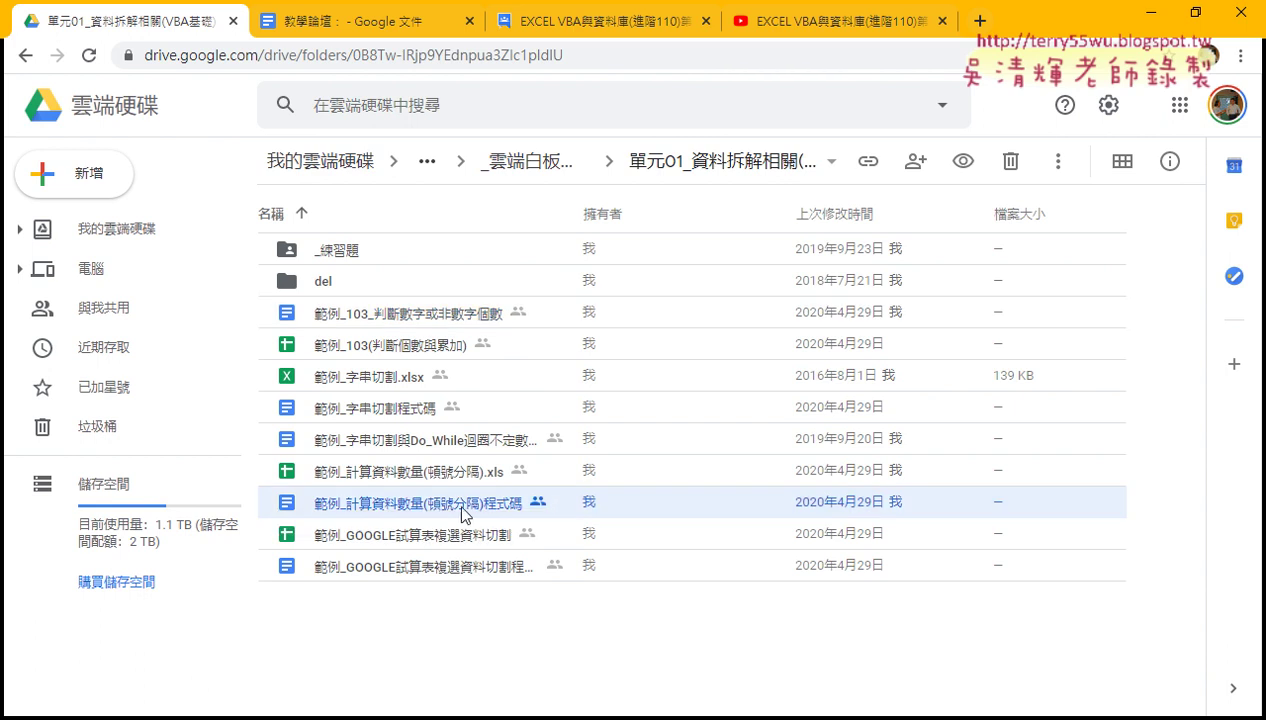
left_click(456, 569)
left_click(357, 540)
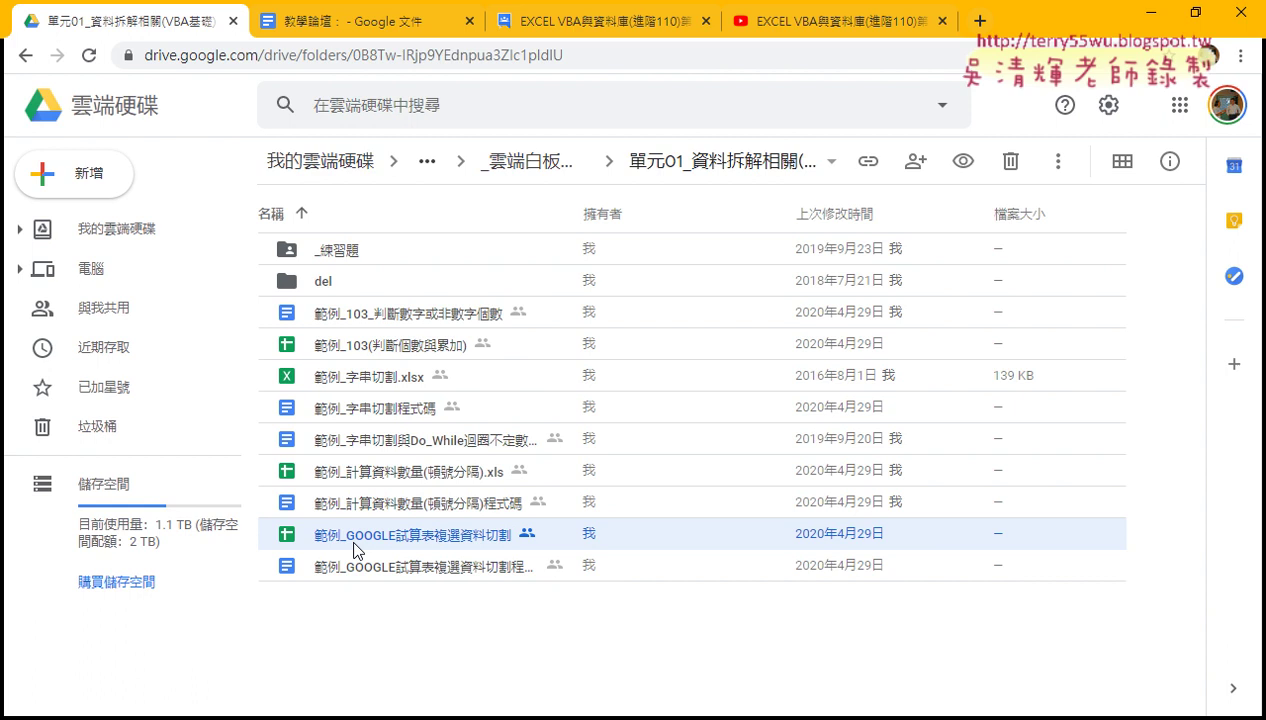
double_click(443, 575)
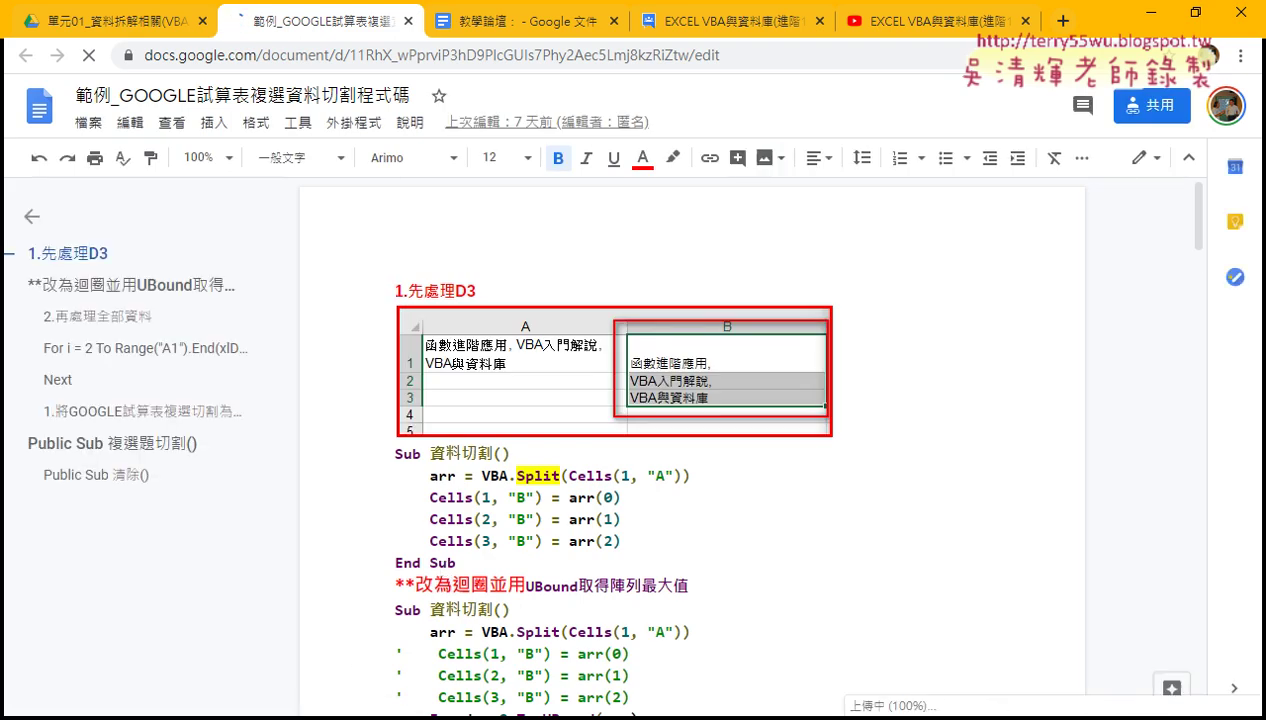
Switch to the 範例_GOOGLE試算表複選資料切割 workbook and select cell D3's comma-separated answers
mouse_move(412, 715)
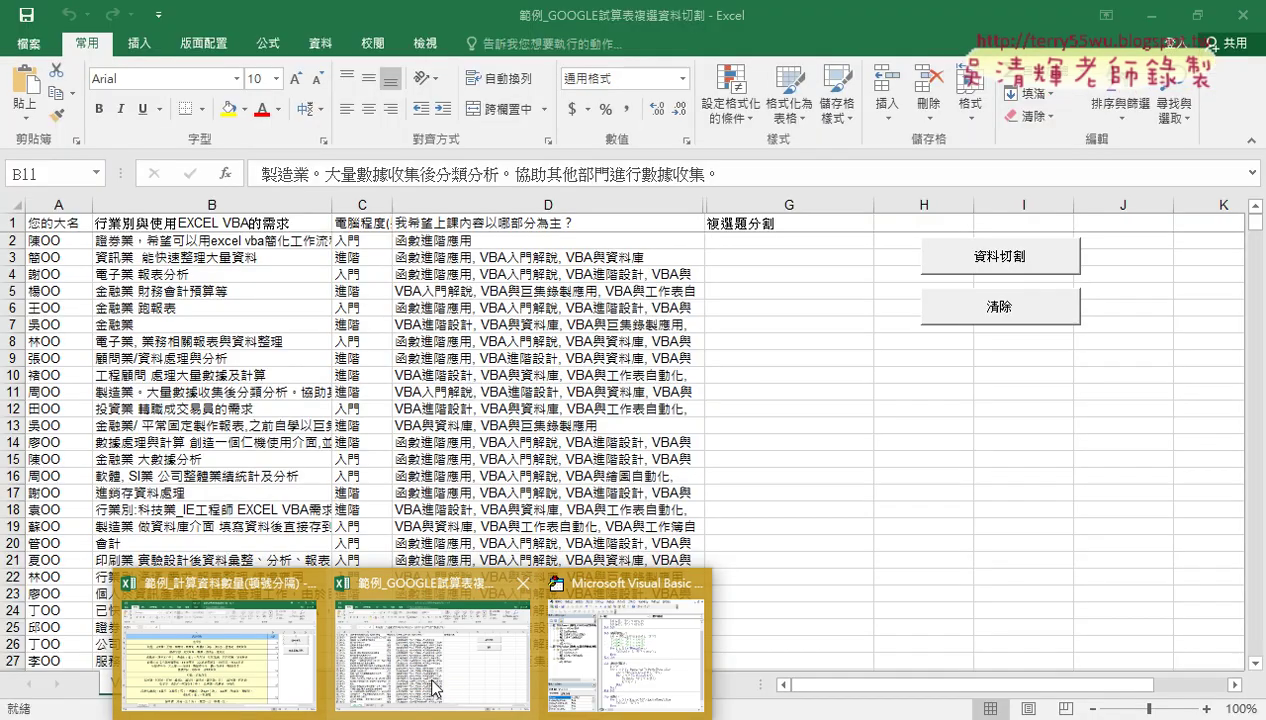
left_click(432, 680)
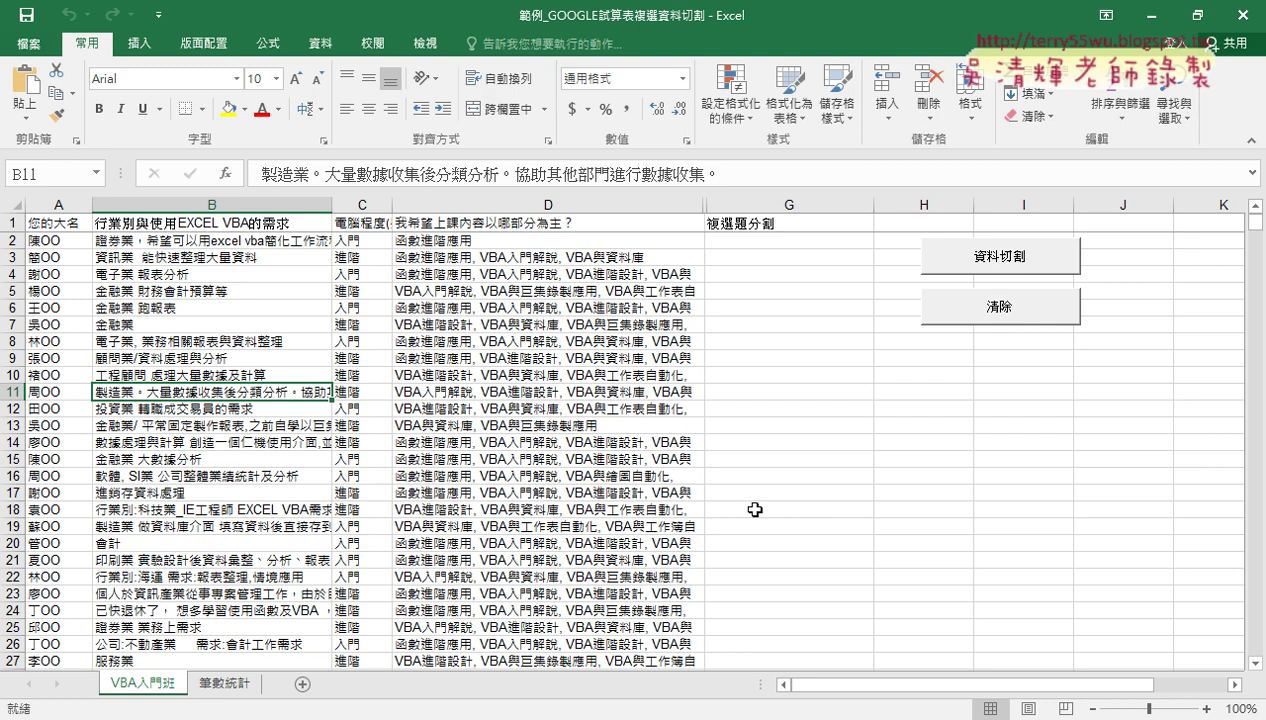
left_click(627, 259)
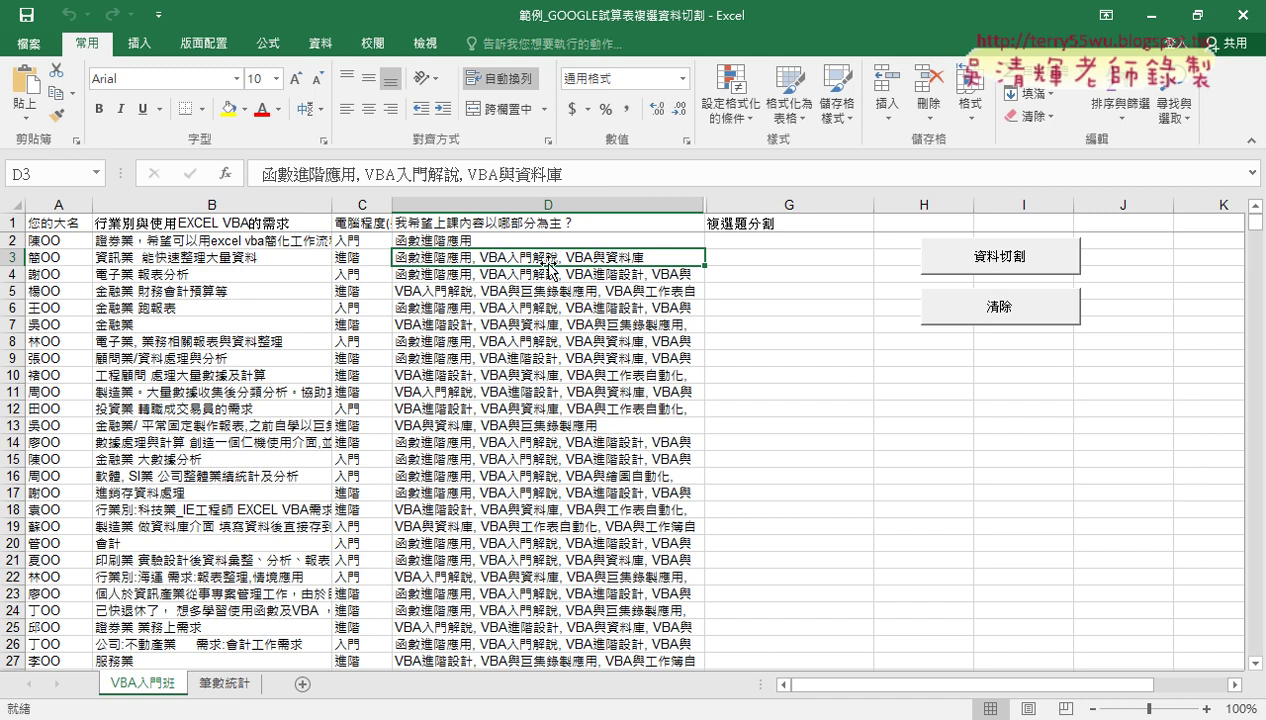
left_click(1007, 265)
scroll(780, 615, "down", 5)
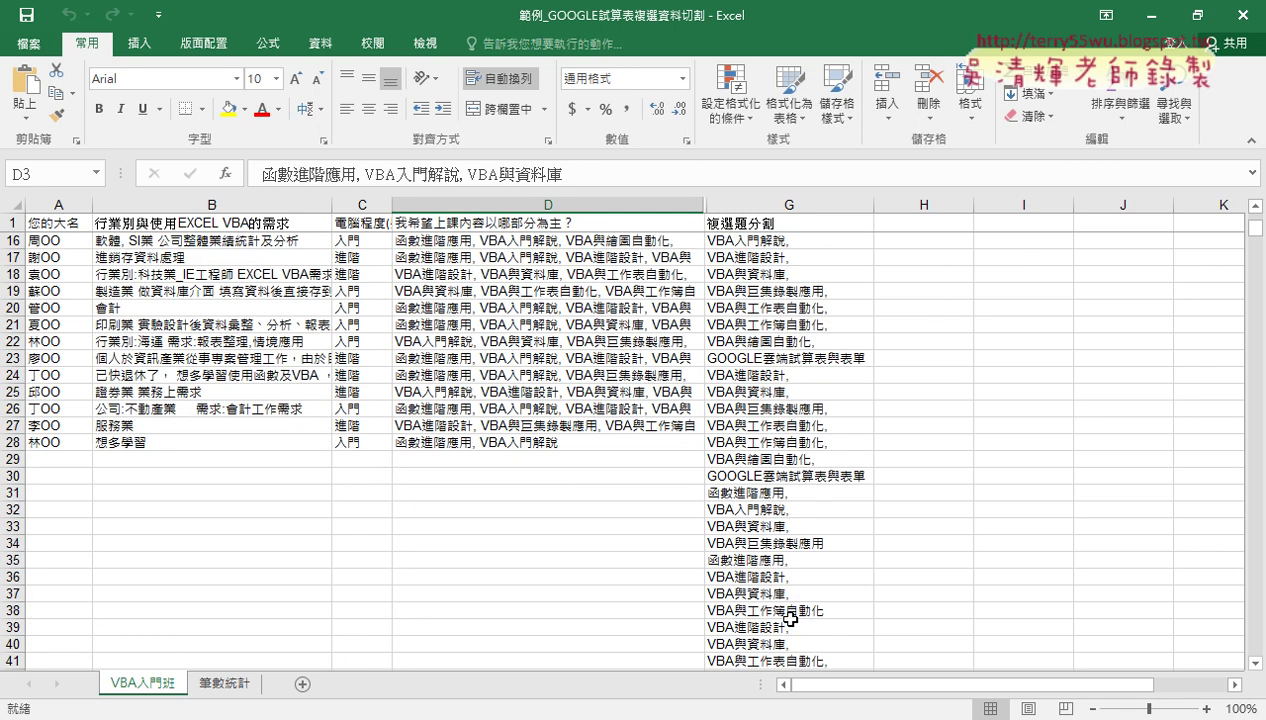
scroll(790, 620, "down", 8)
scroll(790, 620, "down", 6)
scroll(790, 620, "down", 8)
scroll(790, 620, "down", 3)
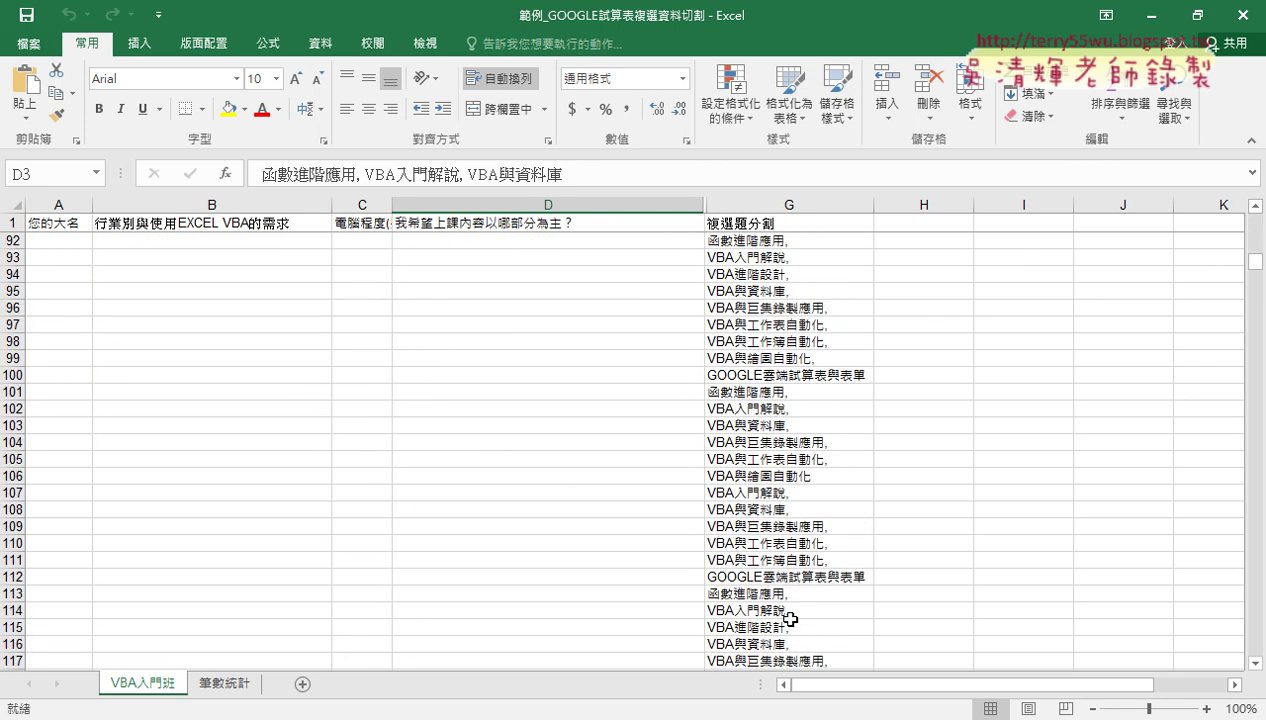
scroll(790, 620, "down", 8)
scroll(790, 620, "down", 6)
scroll(770, 550, "up", 4)
left_click(775, 562)
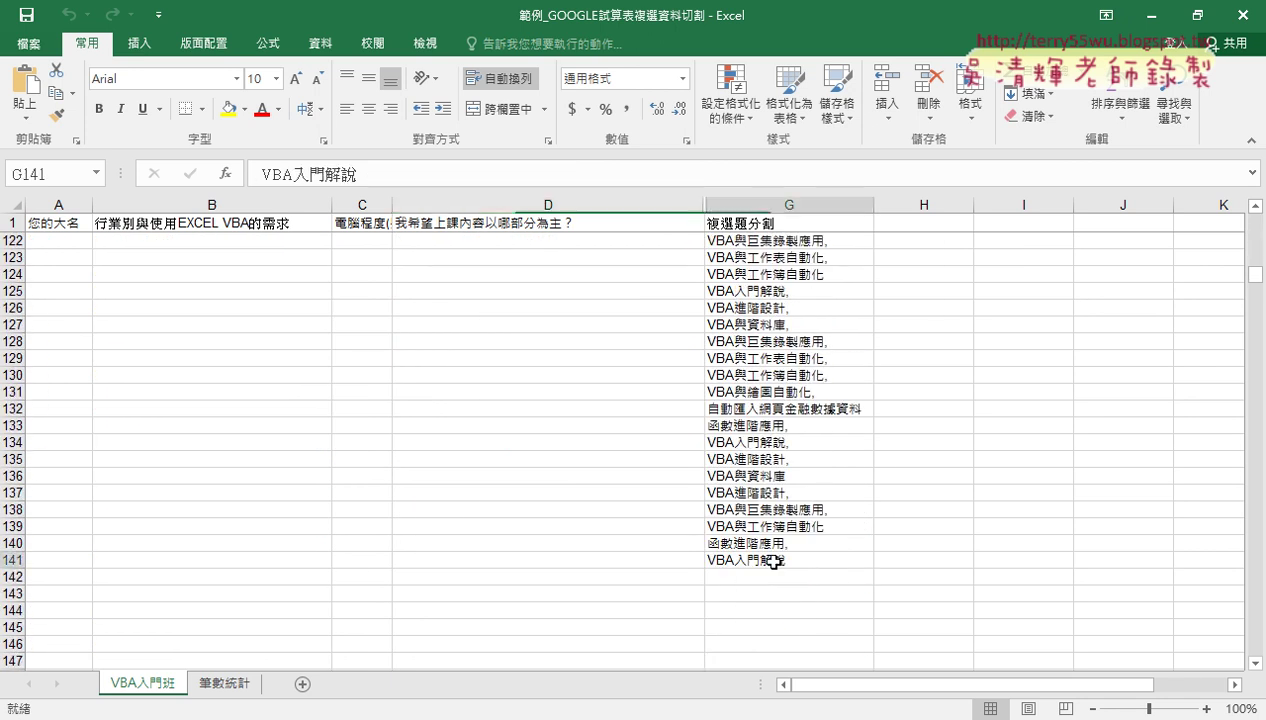
scroll(775, 562, "up", 5)
scroll(775, 562, "up", 13)
scroll(775, 562, "up", 10)
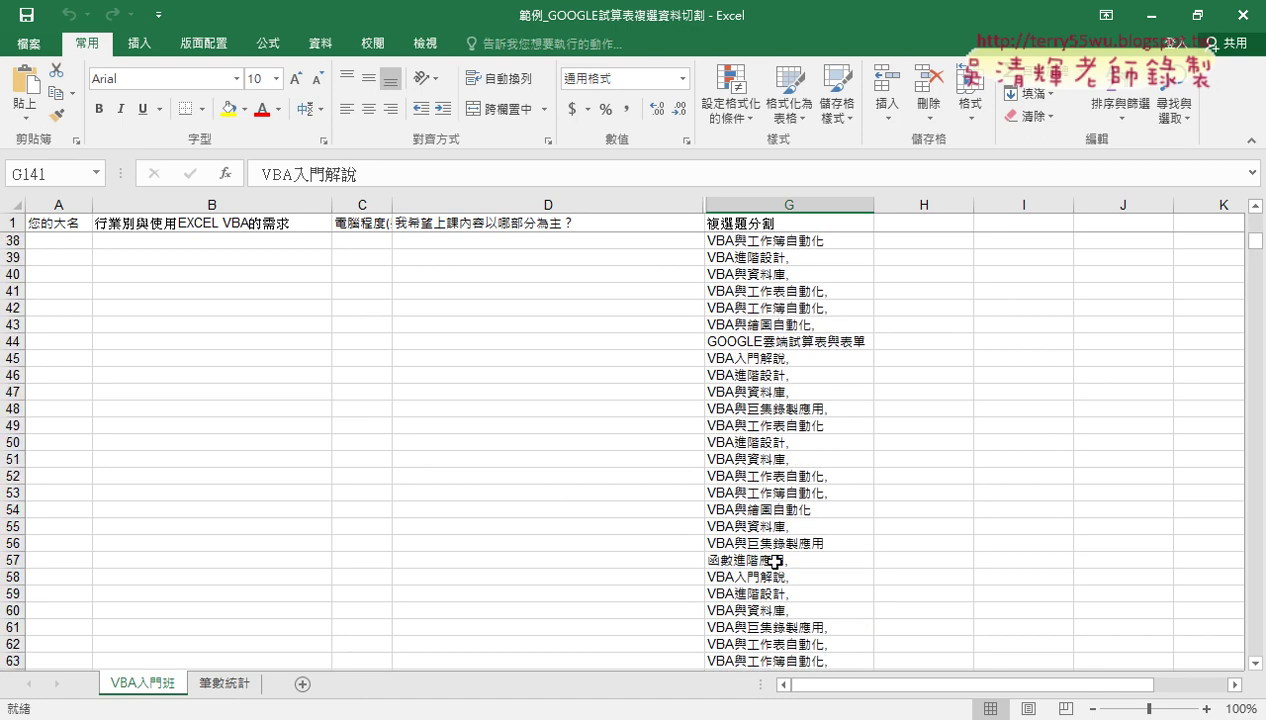
scroll(775, 562, "up", 12)
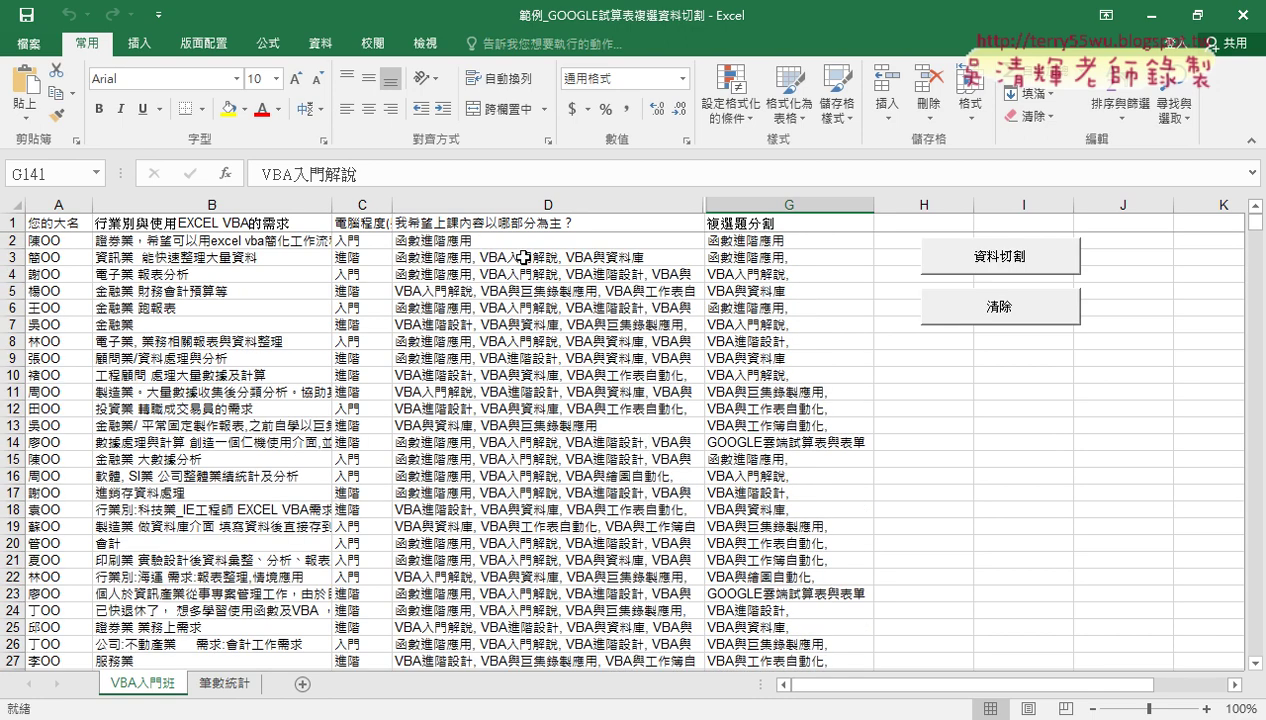
mouse_move(745, 262)
left_mouse_down()
mouse_move(766, 343)
mouse_move(758, 374)
left_mouse_up()
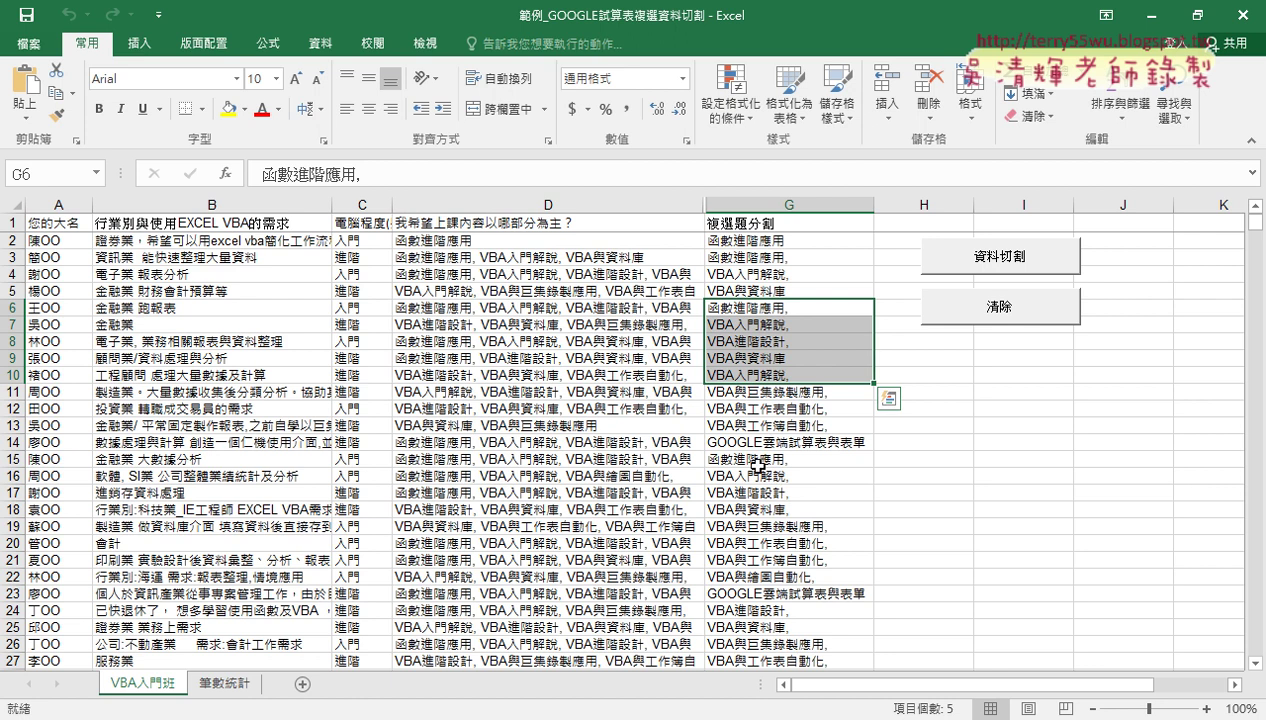
left_click(1008, 318)
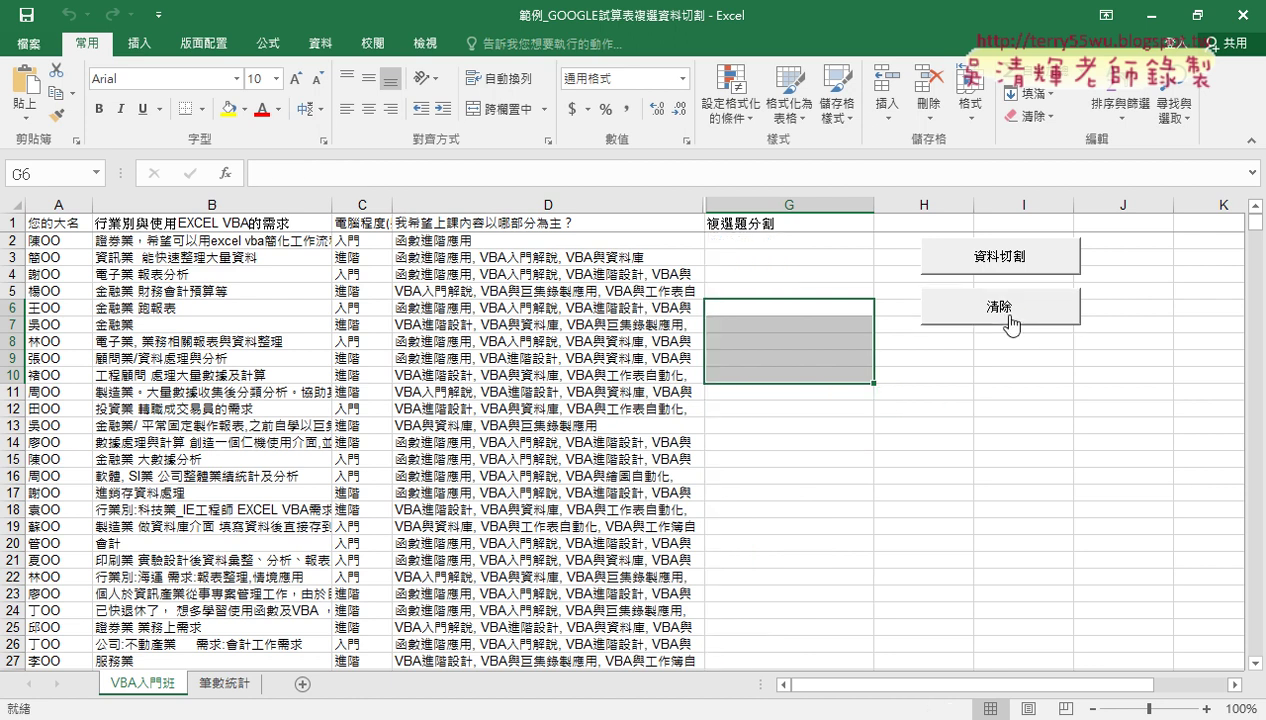
left_click(1008, 356)
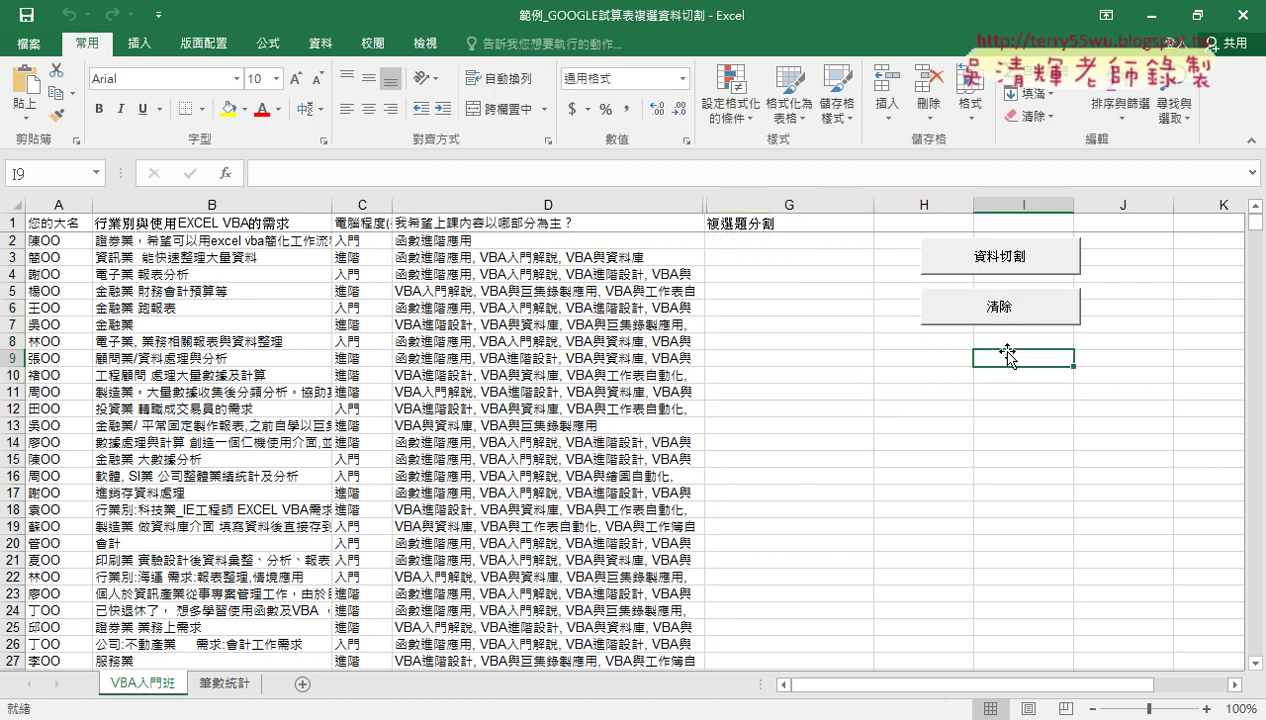
right_click(1002, 256)
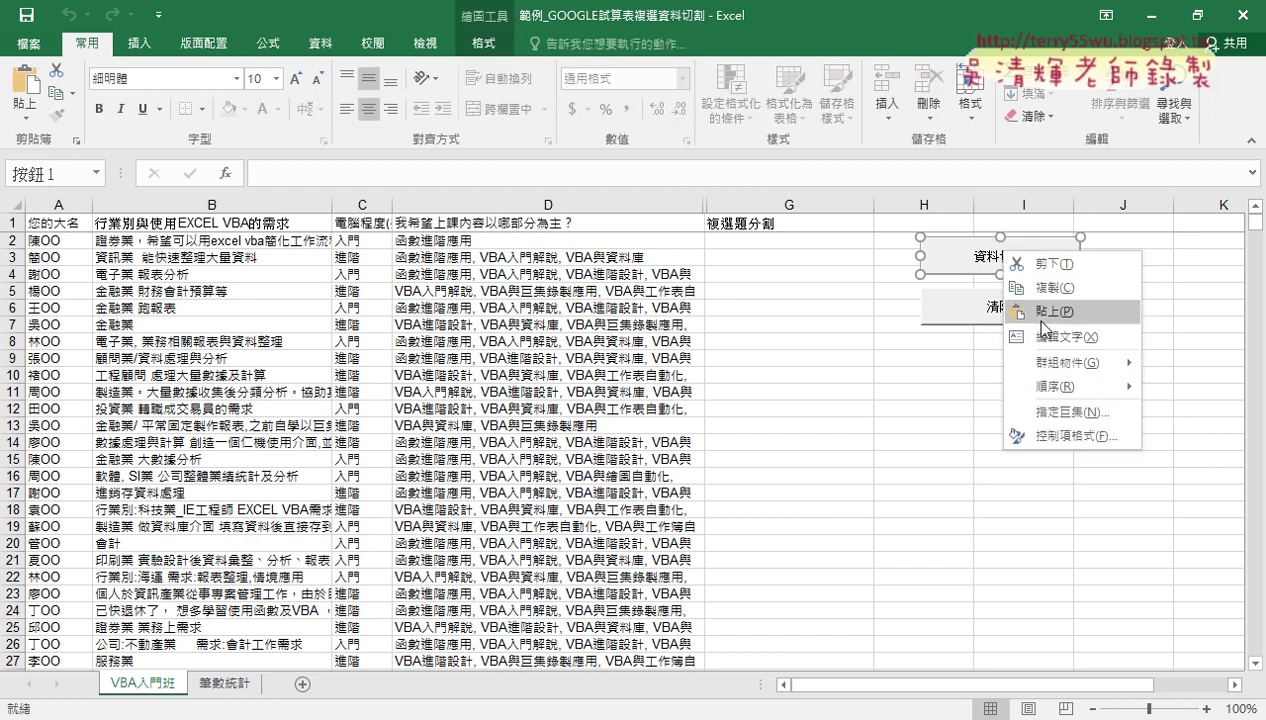
left_click(1053, 412)
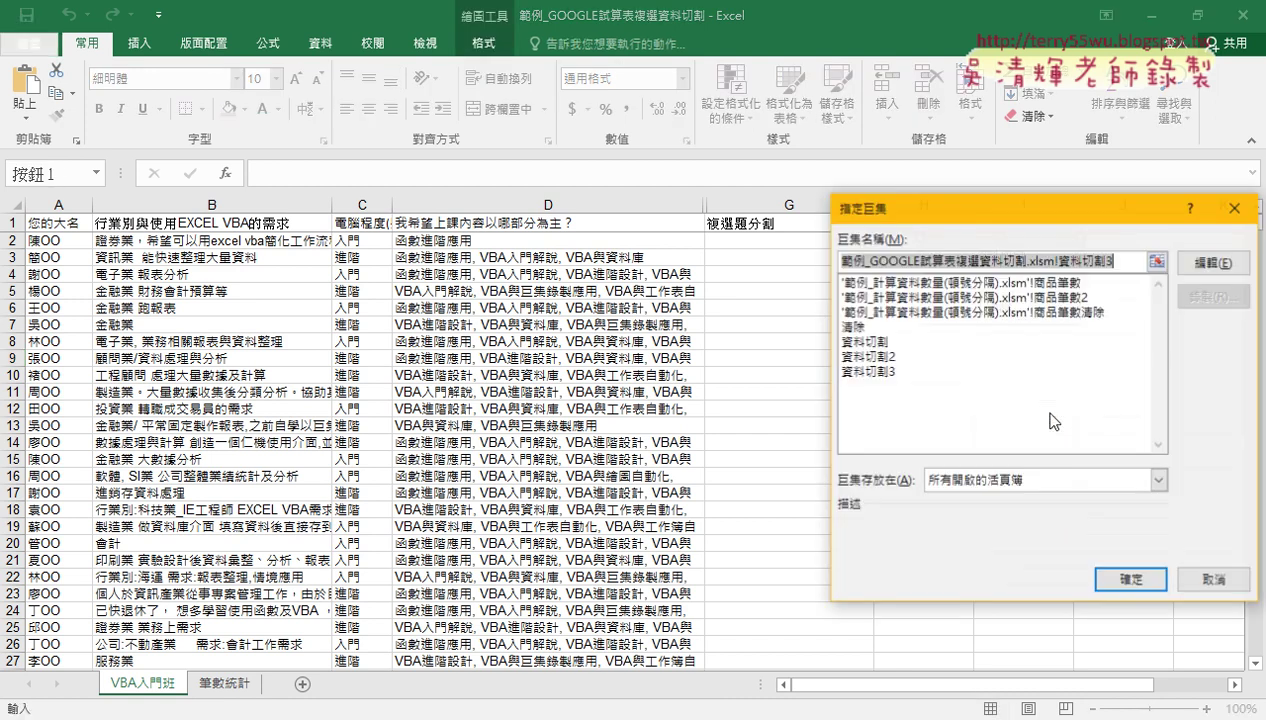
left_click(1201, 265)
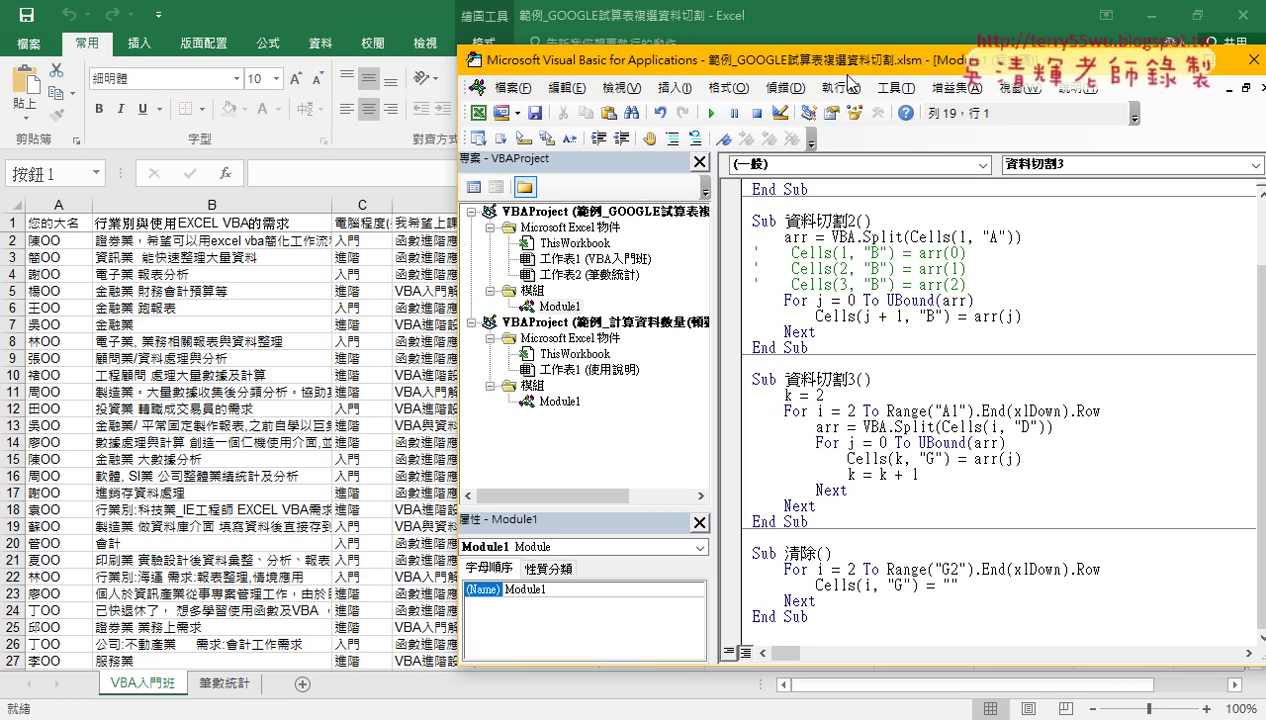
left_click_drag(620, 40, 754, 66)
scroll(895, 307, "up", 2)
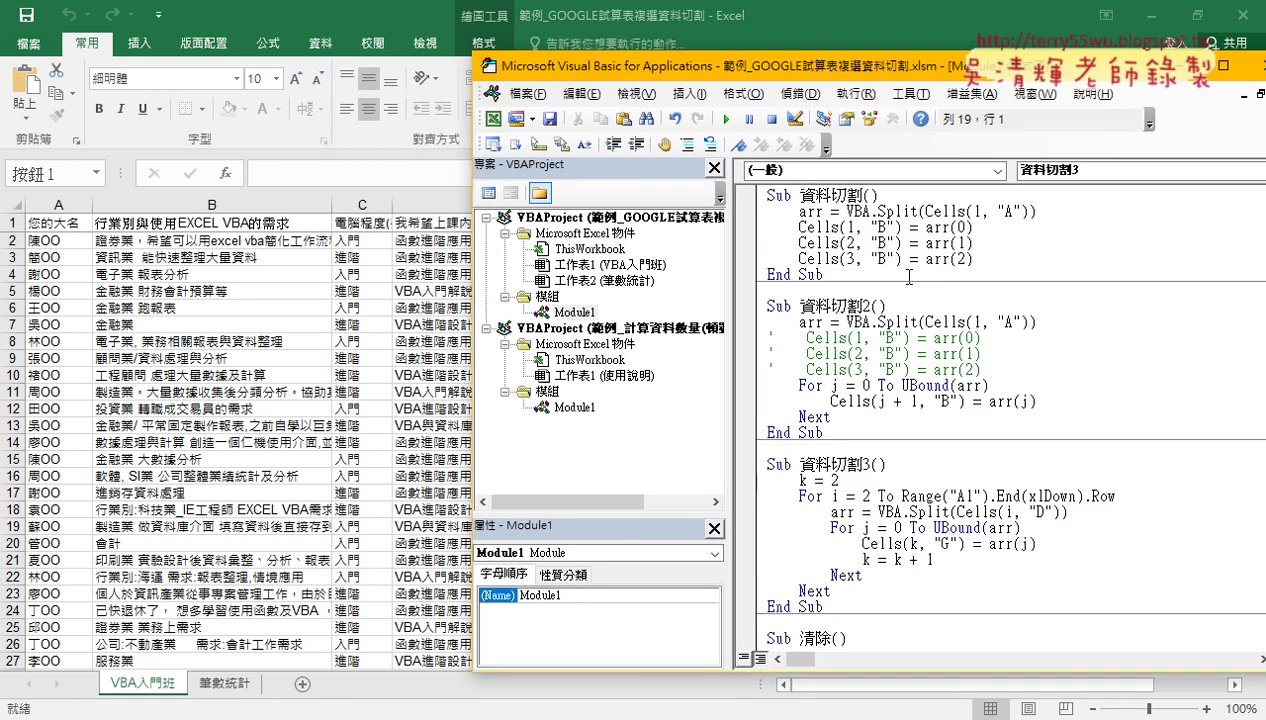
left_click(880, 211)
left_click_drag(880, 211, 924, 211)
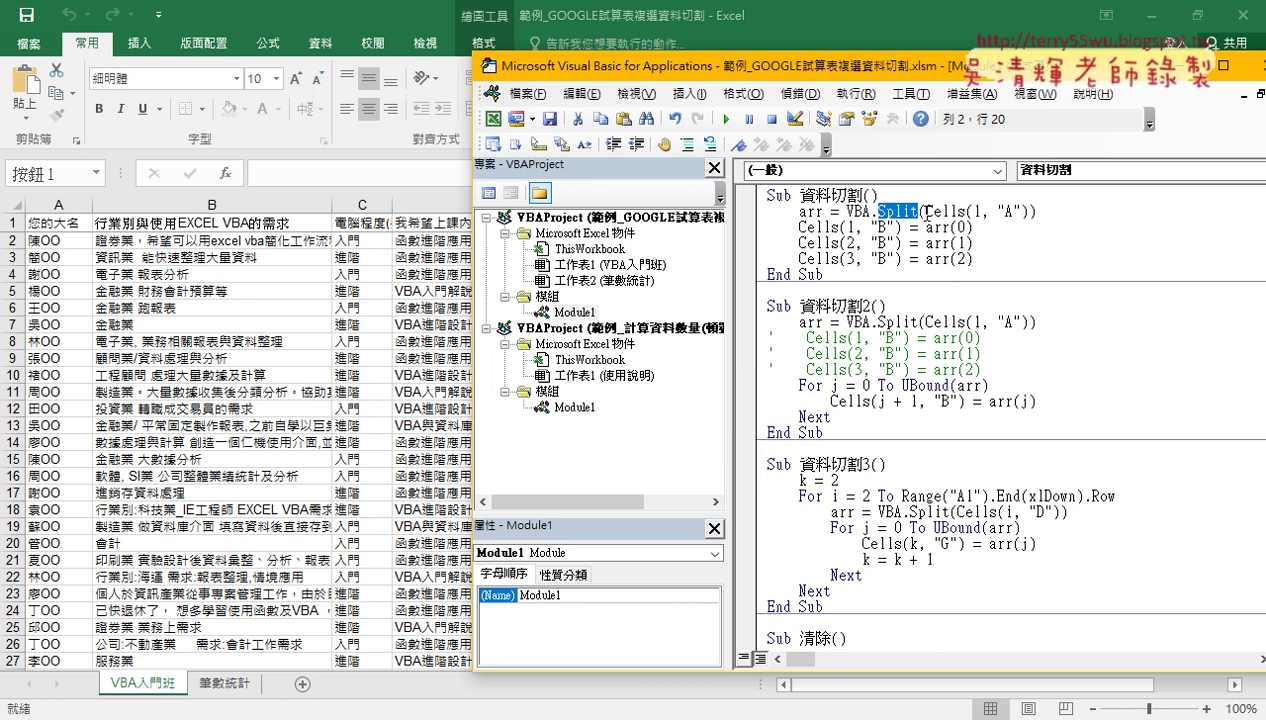
left_click_drag(1029, 211, 927, 211)
left_click_drag(814, 72, 952, 67)
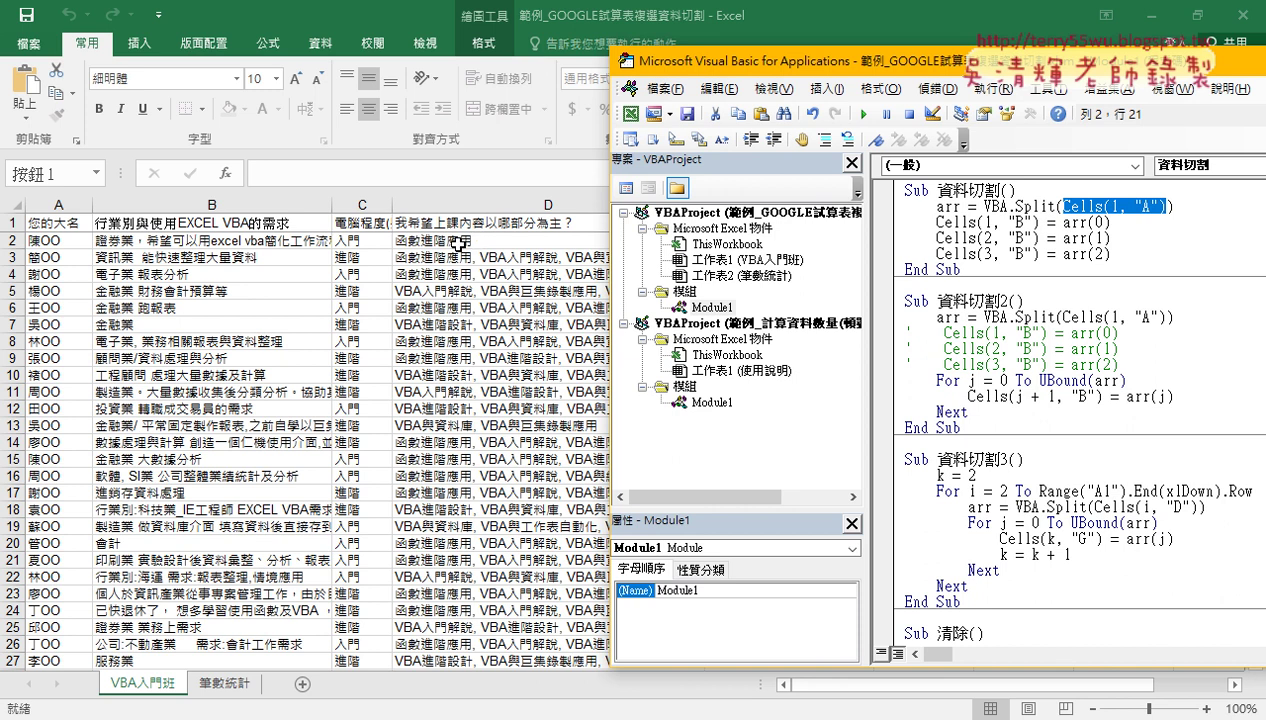
left_click(218, 685)
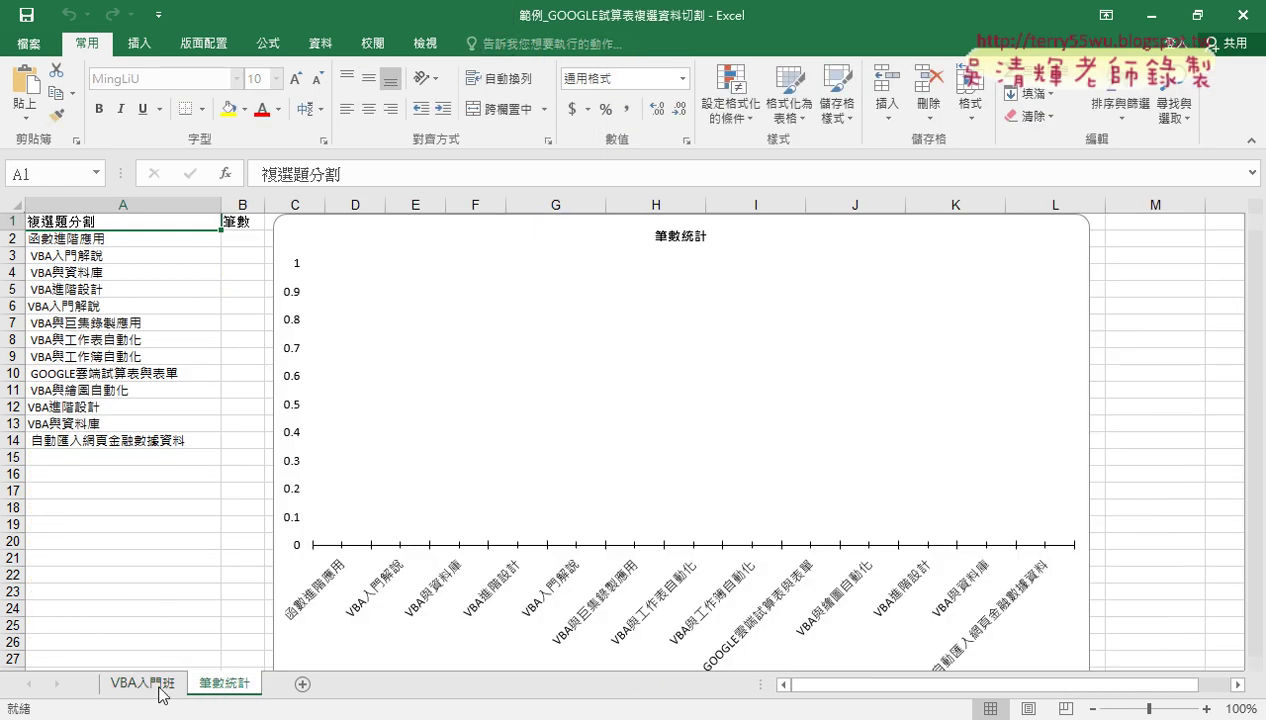
left_click(150, 684)
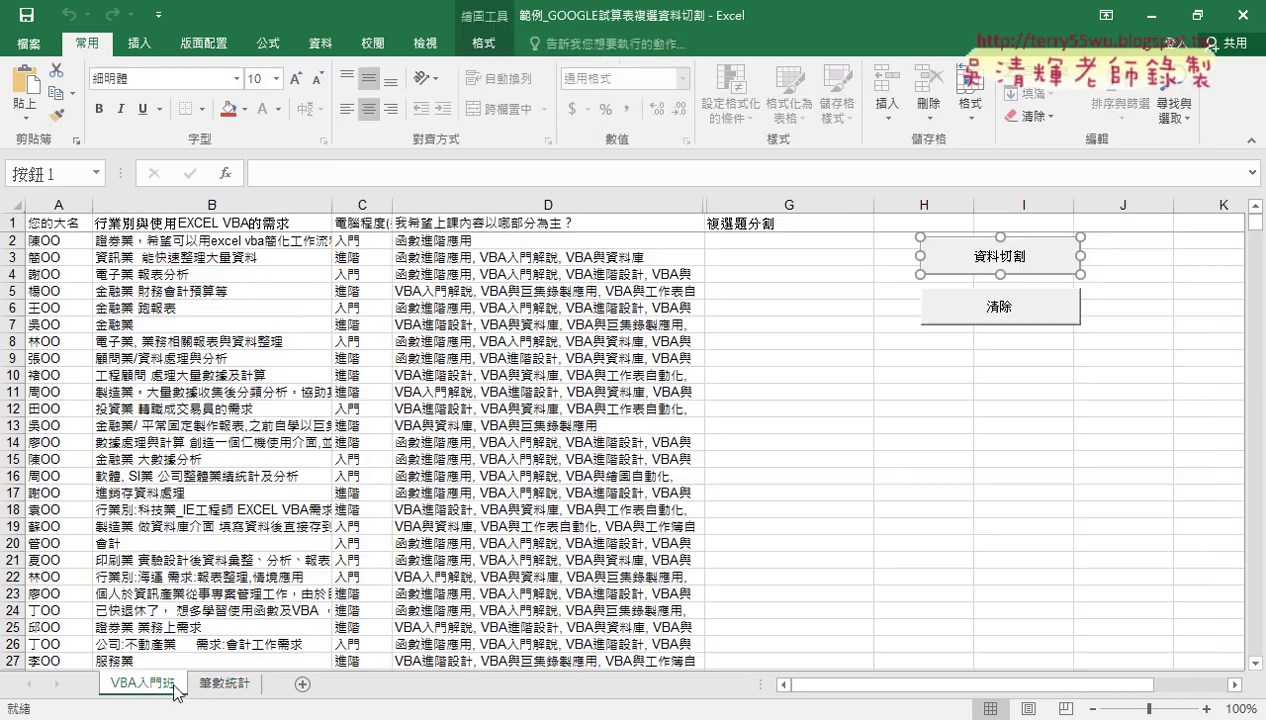
left_click(509, 260)
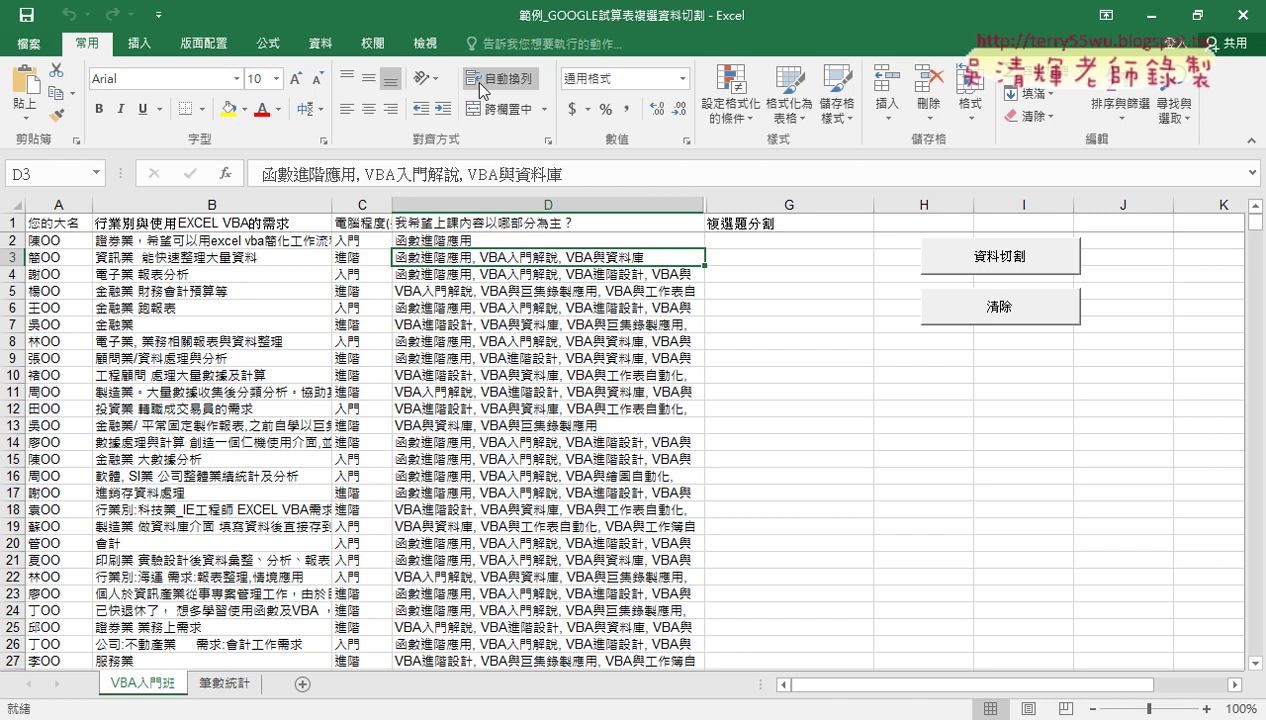
Open the 資料切割 button's assigned macro code through 指定巨集 > 編輯
right_click(1002, 257)
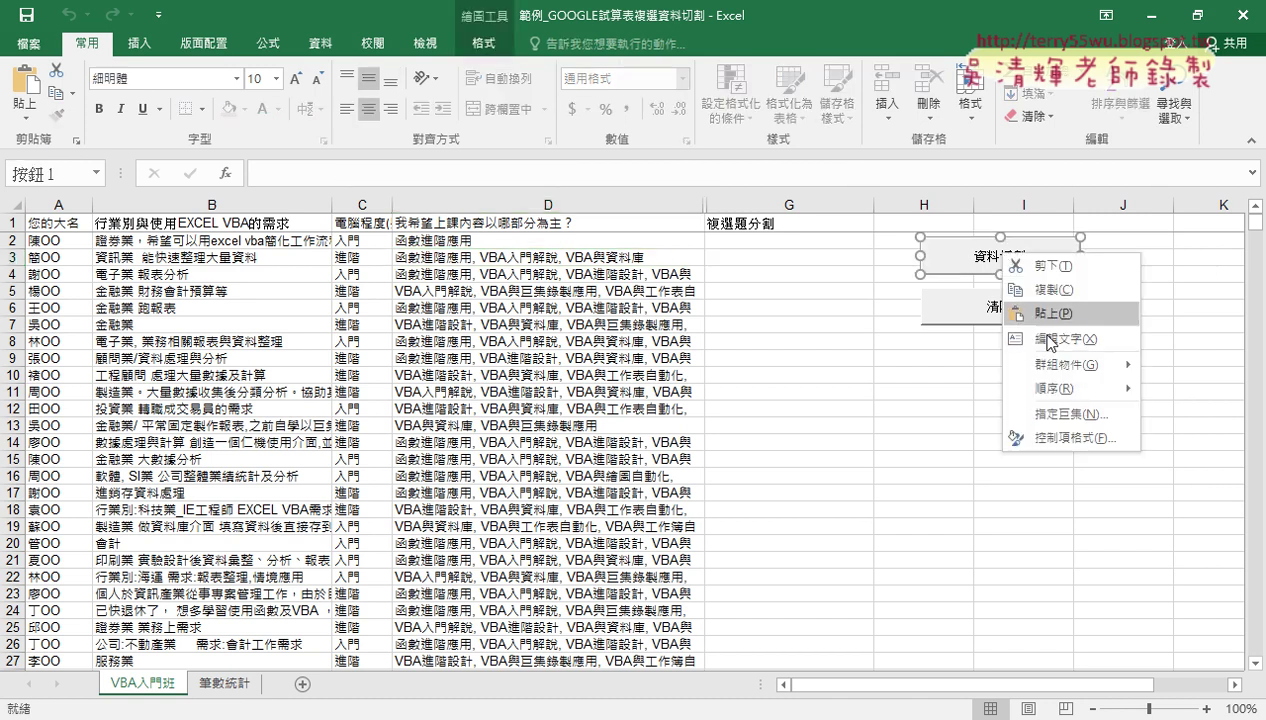
left_click(1068, 415)
left_click(1140, 275)
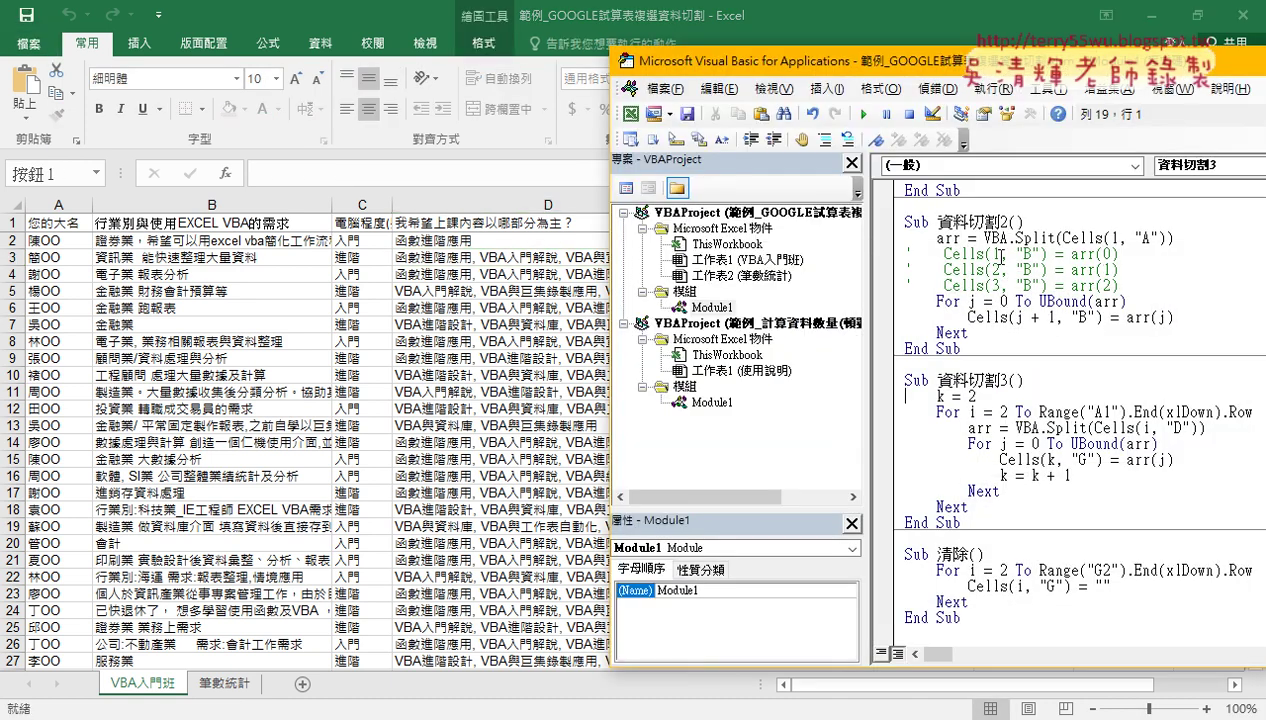
In Sub 資料切割2, change Cells(1, "A") to Cells(3, "D") in the arr = VBA.Split line
double_click(1113, 238)
type("3")
double_click(1143, 238)
type("D")
left_click_drag(1176, 238, 982, 237)
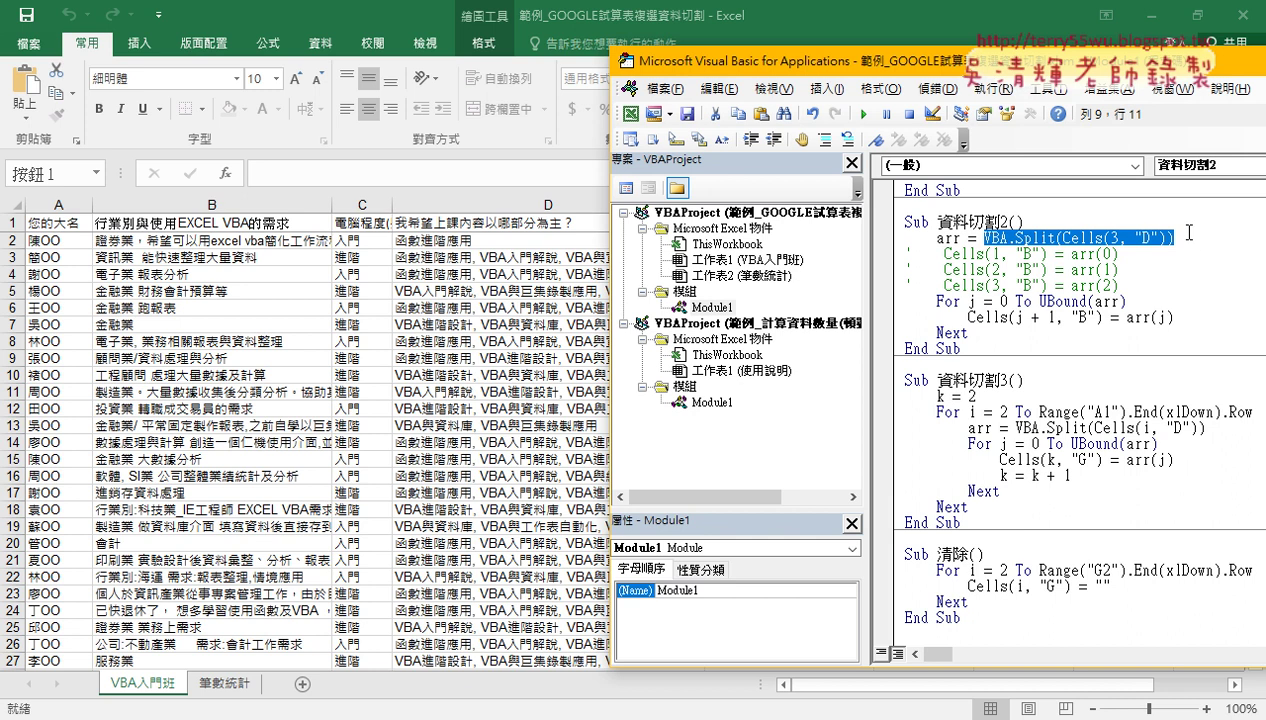
left_click_drag(1176, 238, 934, 238)
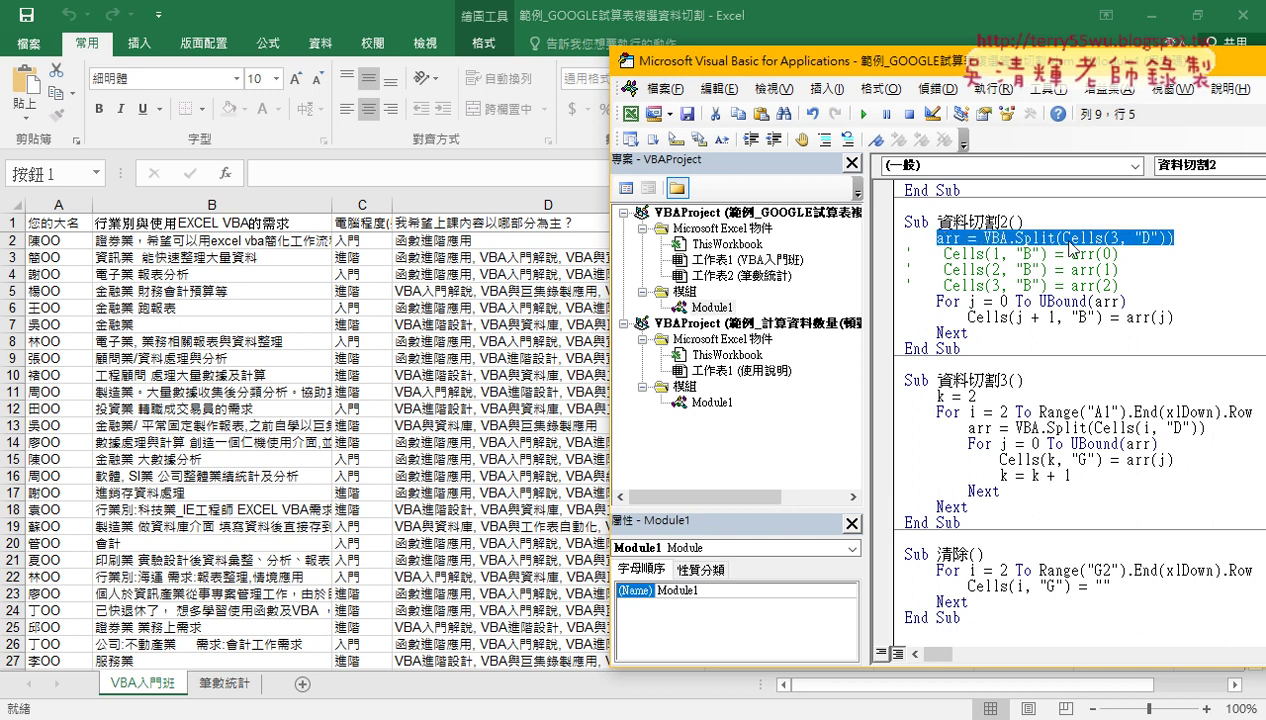
left_click(1068, 239)
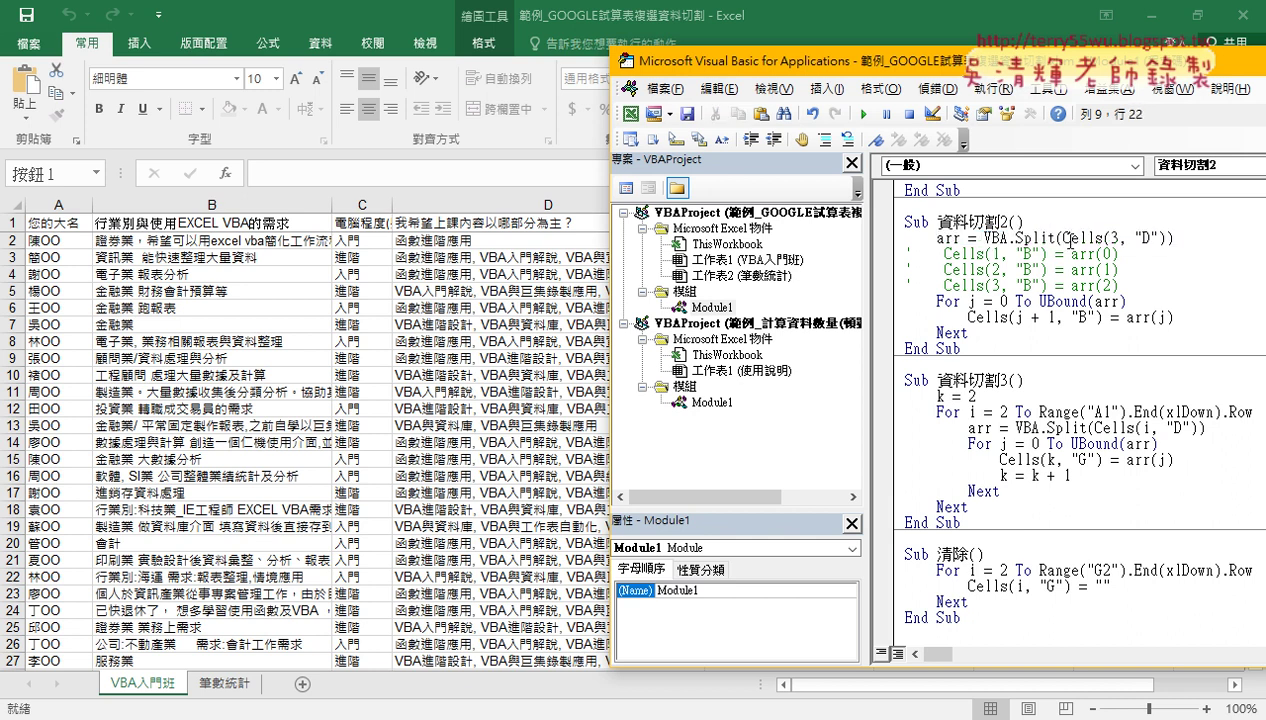
key("Left")
key("Left")
key("Left")
Open F1 help for Split and review its expression, delimiter, limit, compare arguments and zero-based result
key("F1")
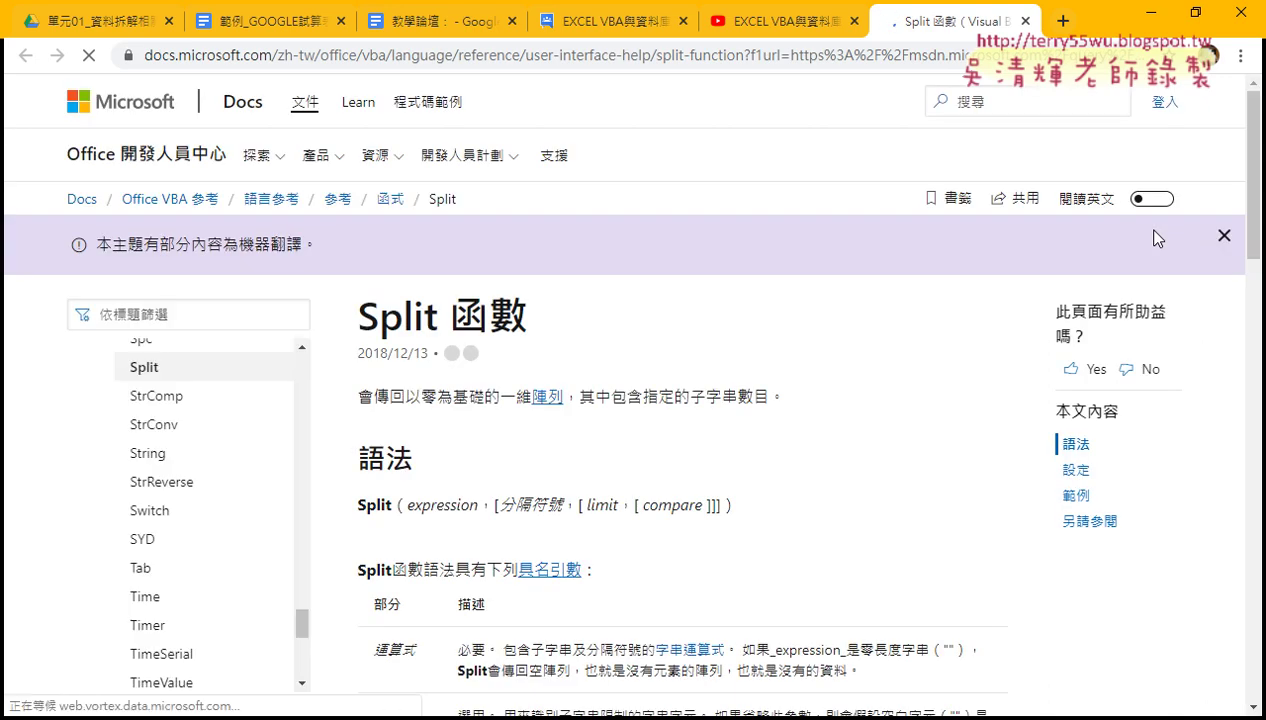
scroll(595, 525, "down", 2)
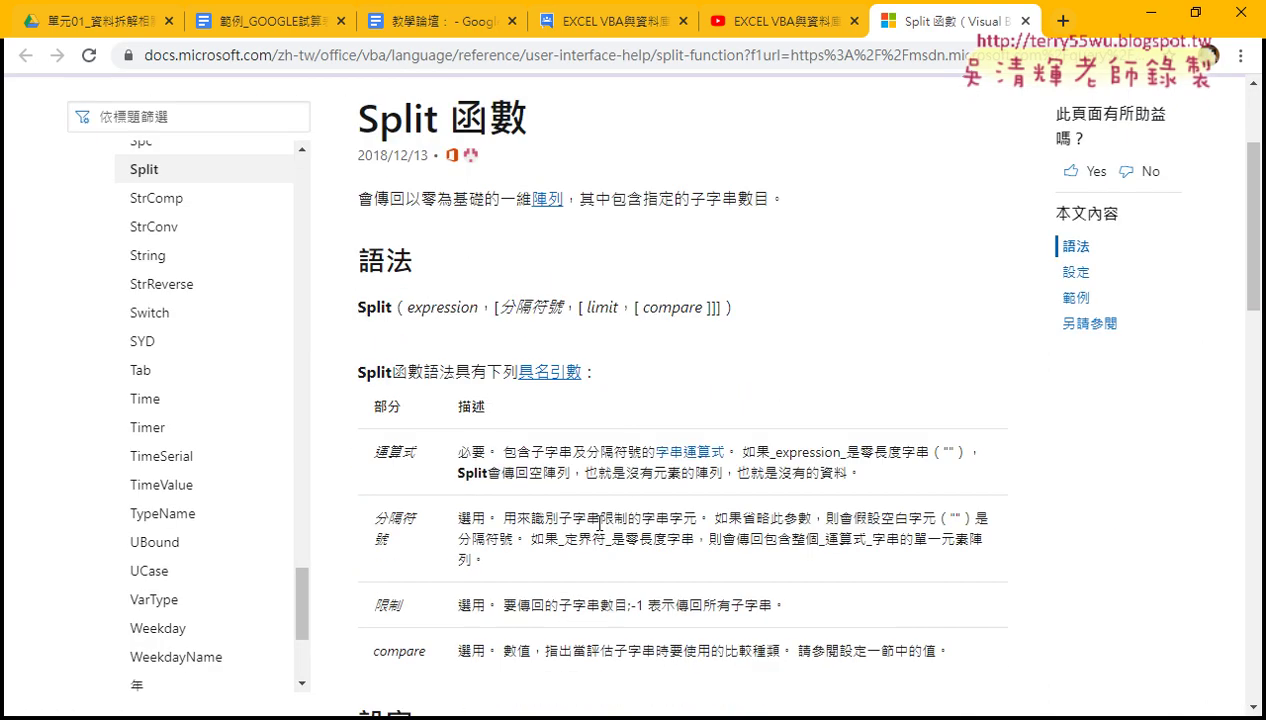
left_click_drag(358, 307, 480, 307)
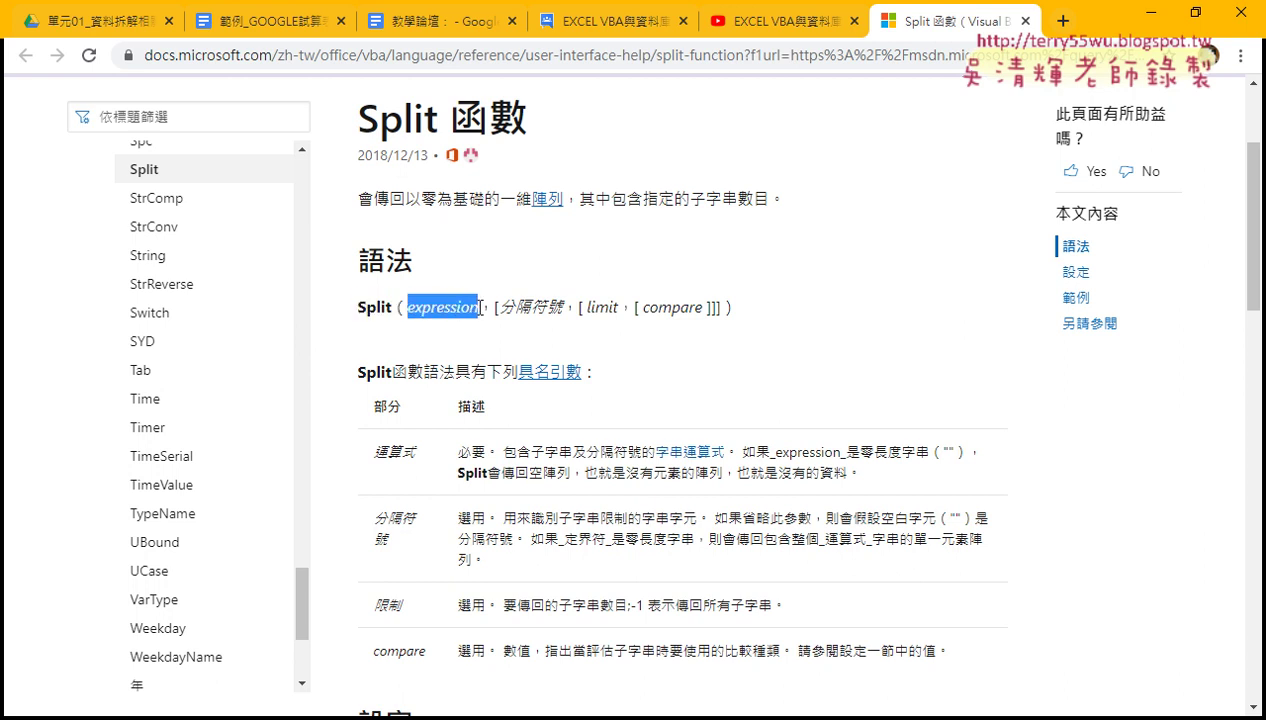
left_click_drag(493, 307, 727, 312)
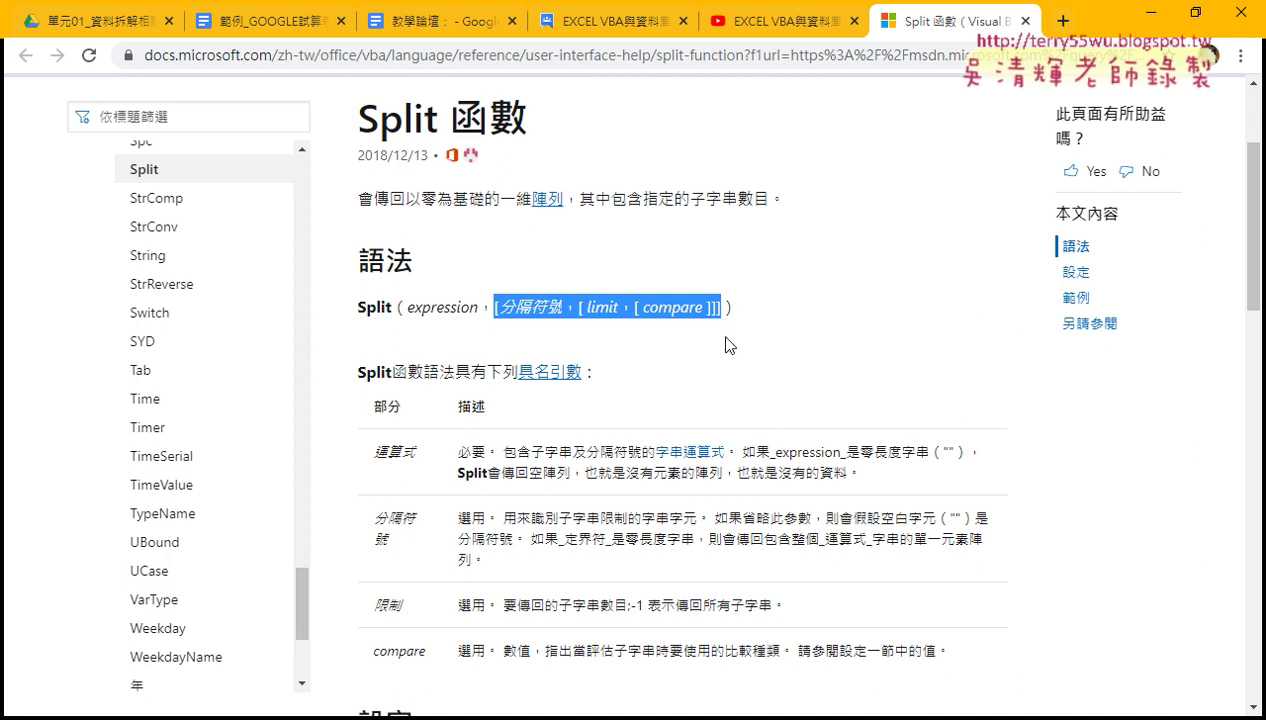
left_click_drag(358, 199, 562, 199)
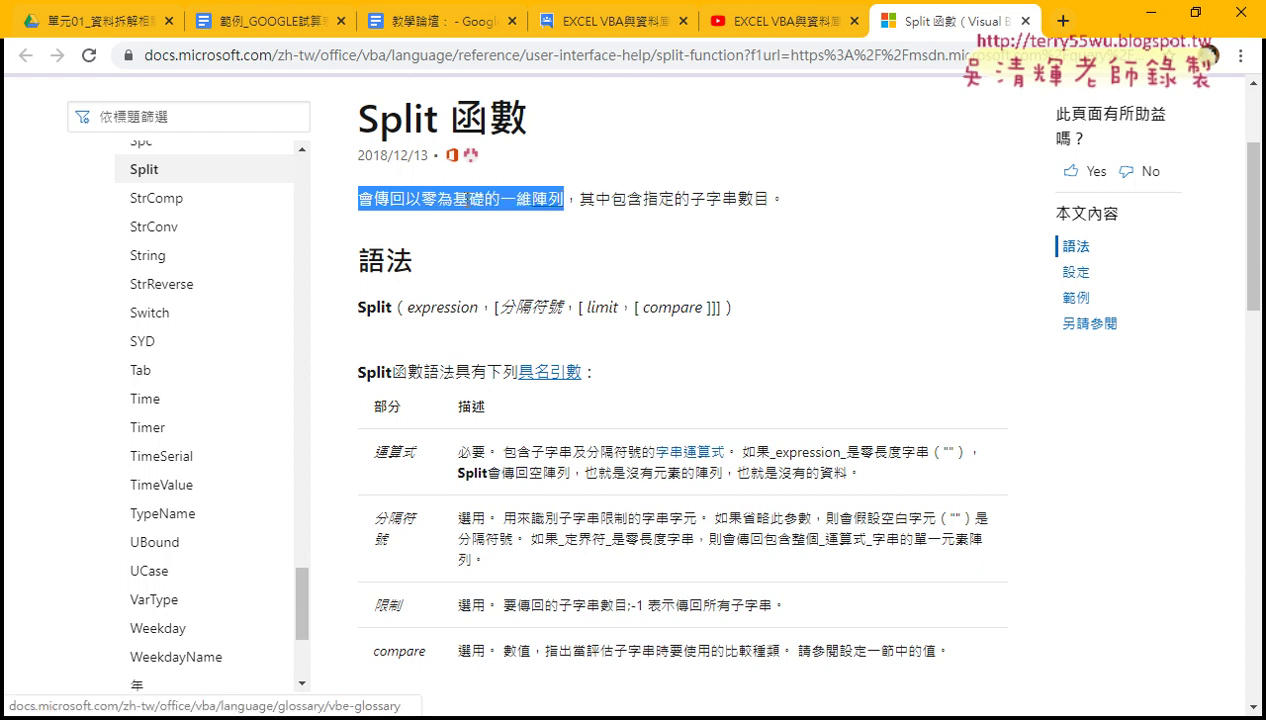
left_click_drag(416, 199, 437, 199)
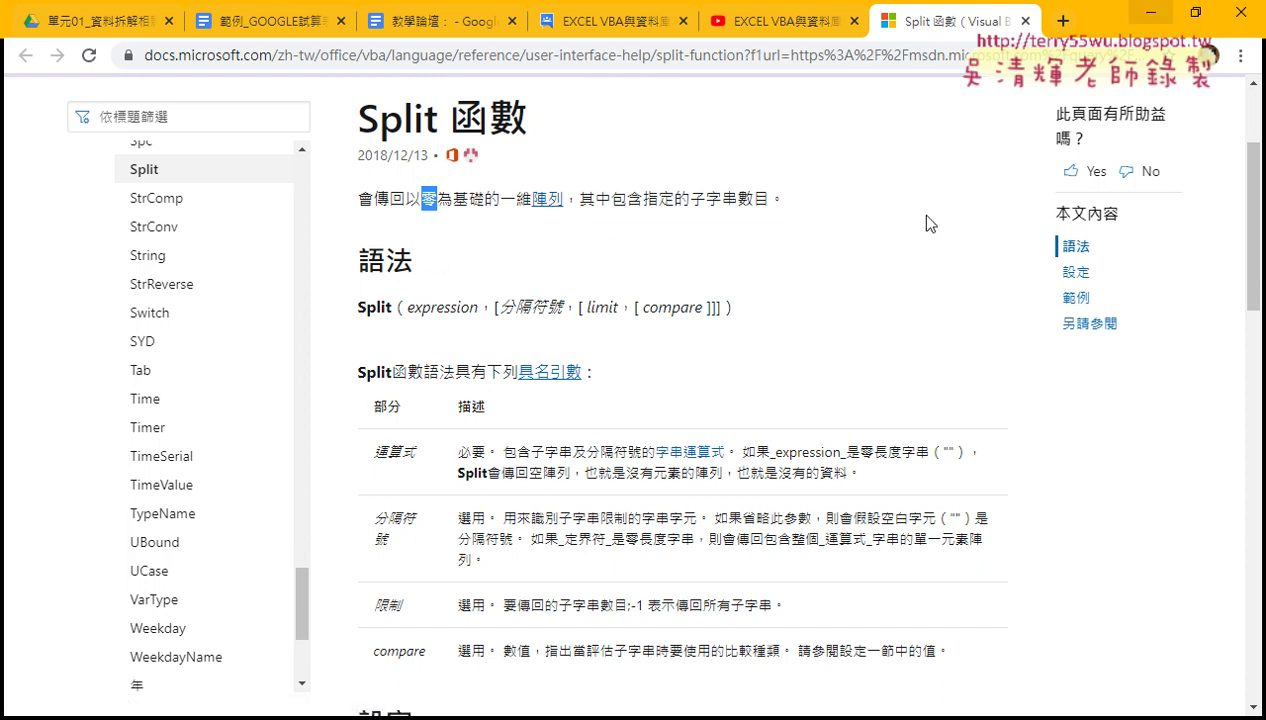
Review the Split example code's UBound loop, then minimize the browser
scroll(669, 422, "down", 5)
scroll(676, 430, "down", 2)
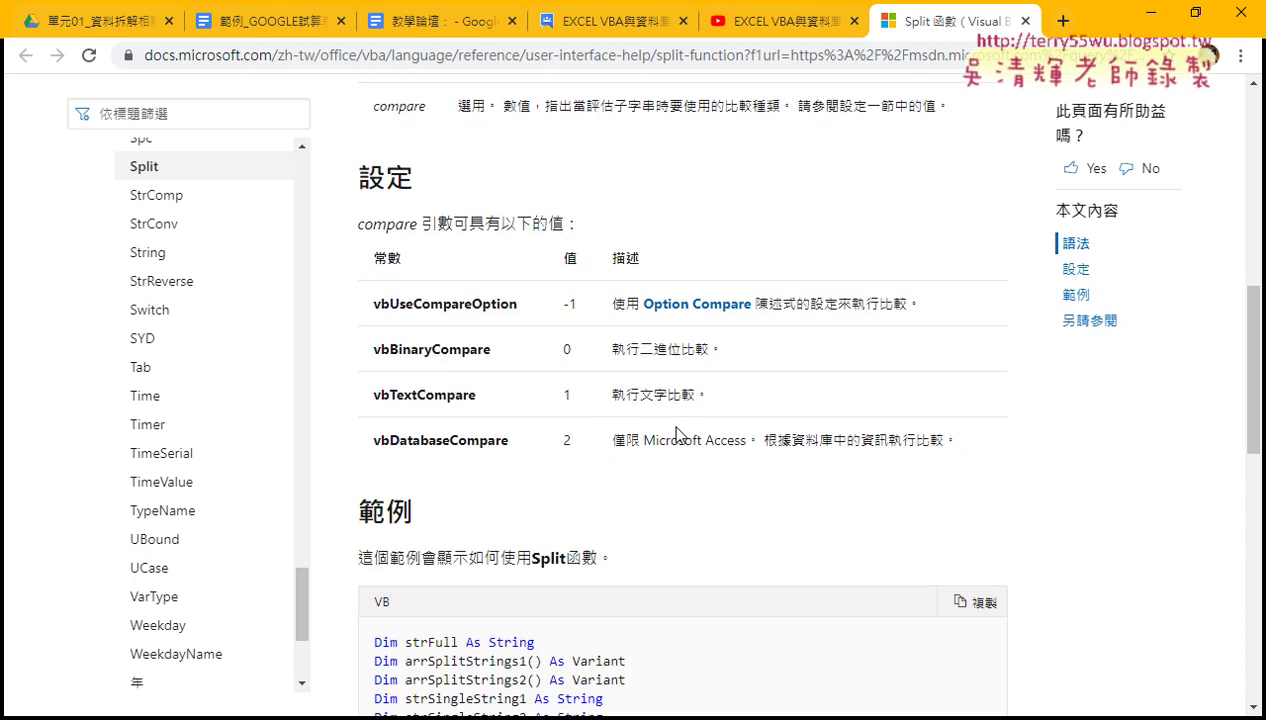
scroll(669, 422, "down", 3)
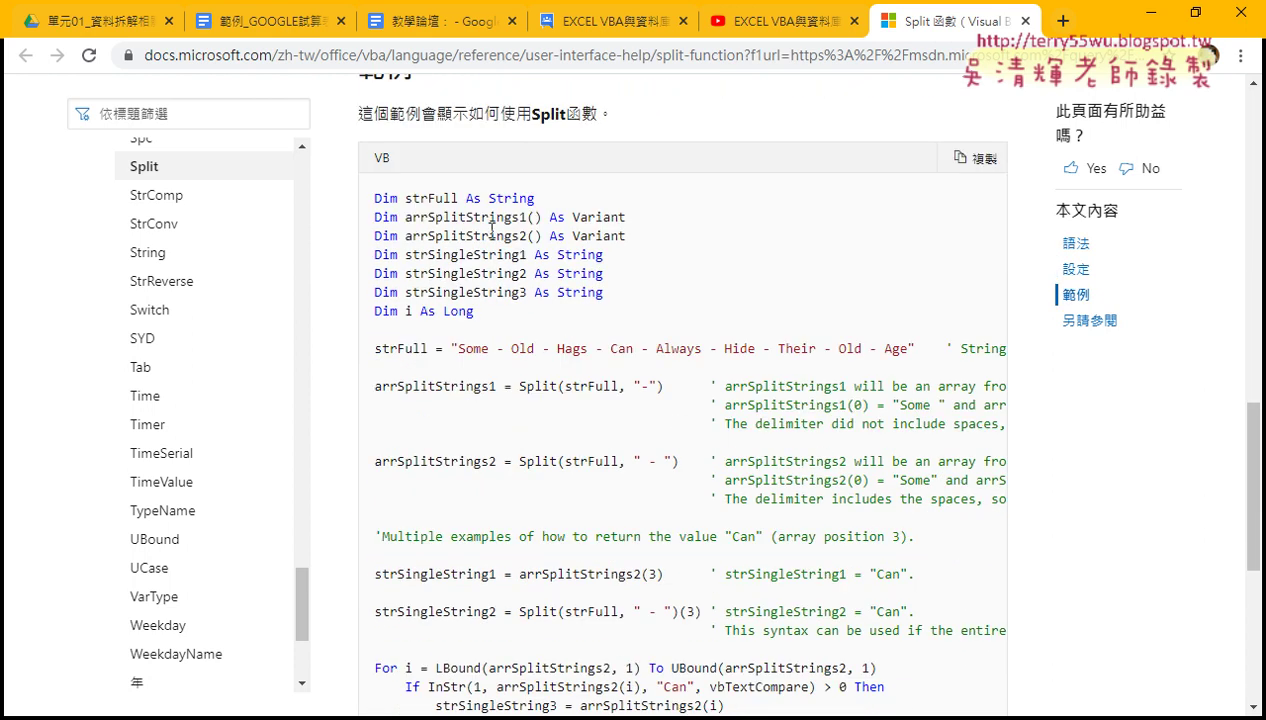
scroll(675, 466, "down", 1)
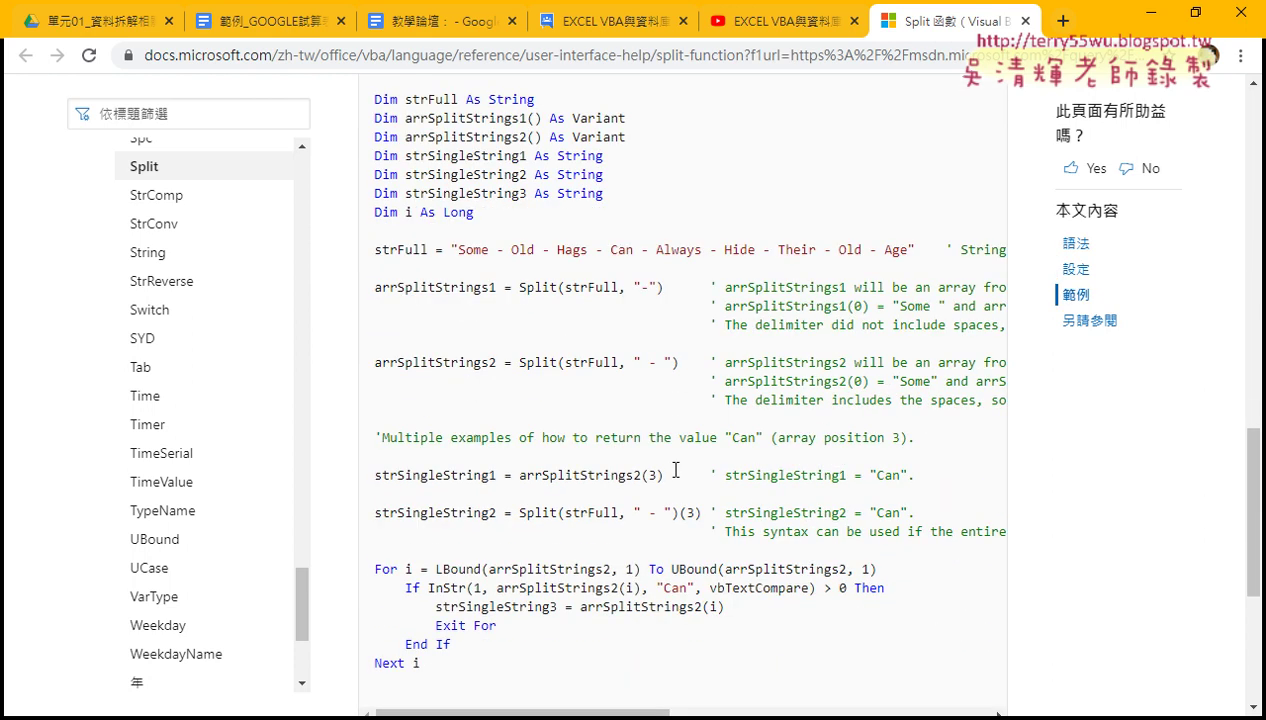
scroll(598, 457, "down", 2)
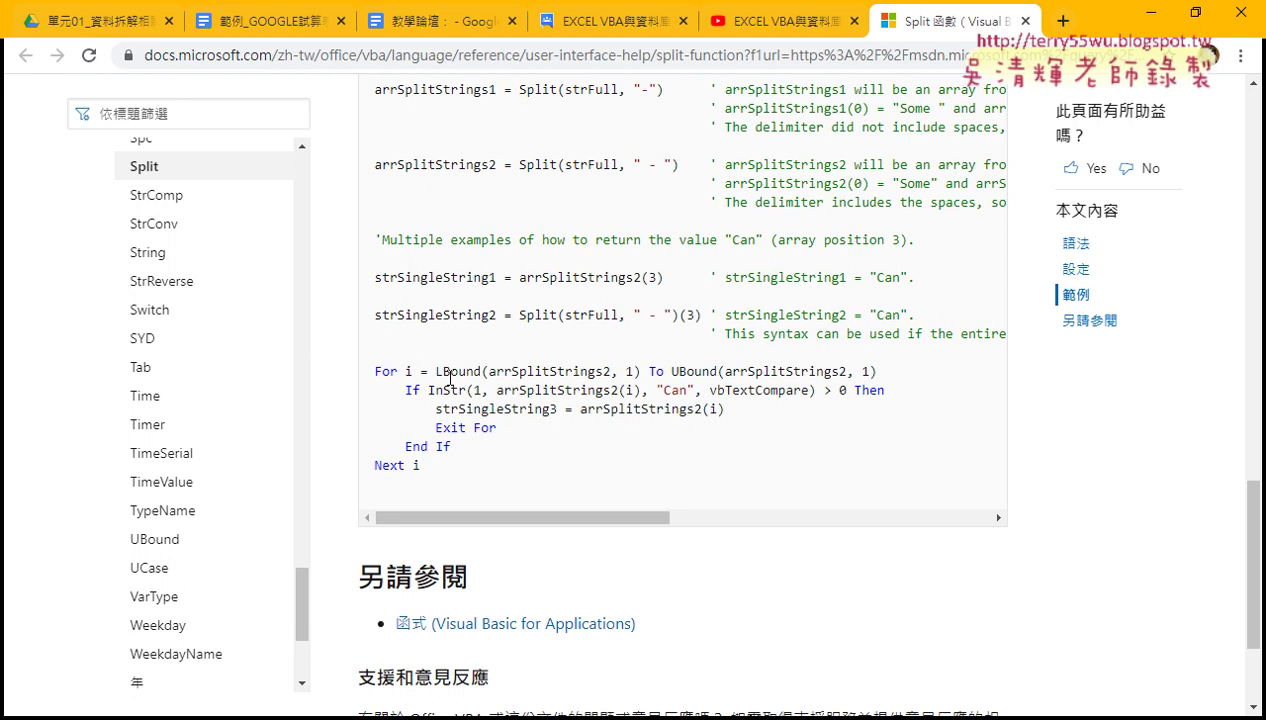
left_click_drag(671, 372, 718, 375)
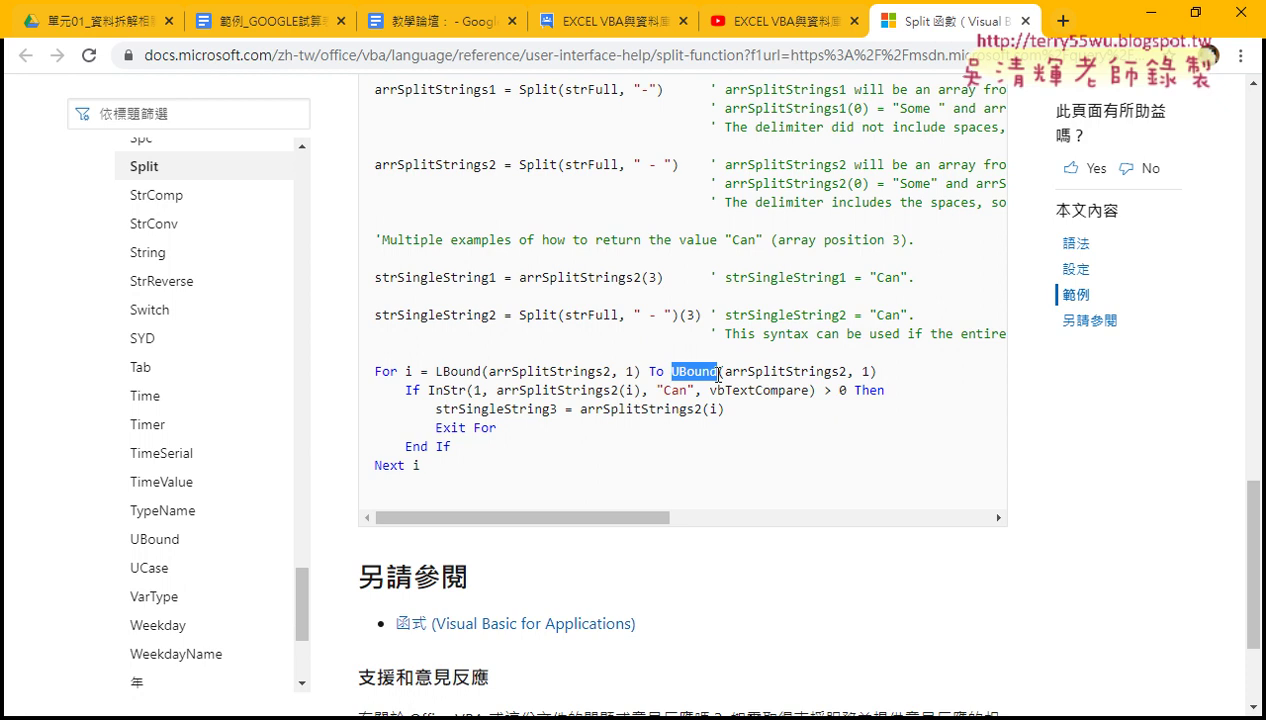
left_click(1147, 20)
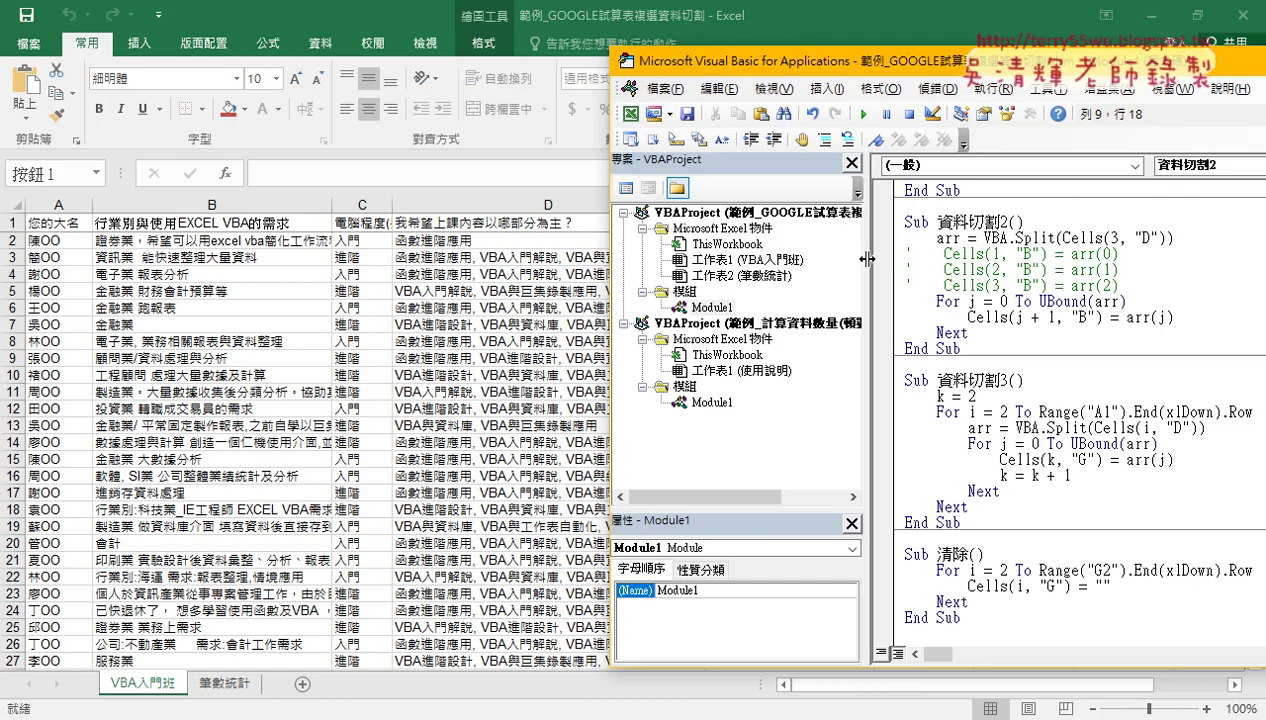
Copy the arr = VBA.Split(Cells(3, "D")) statement into a newly opened Immediate window
left_click_drag(866, 259, 770, 259)
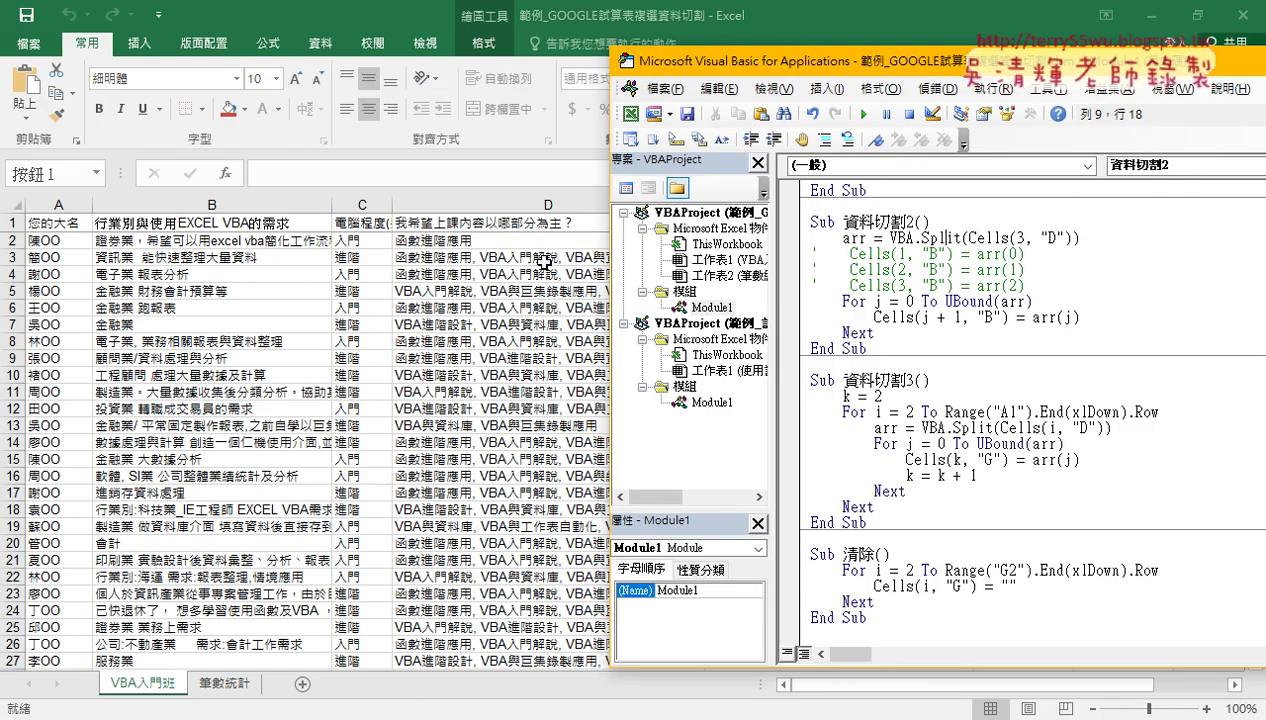
left_click_drag(1080, 238, 842, 238)
key("ctrl+c")
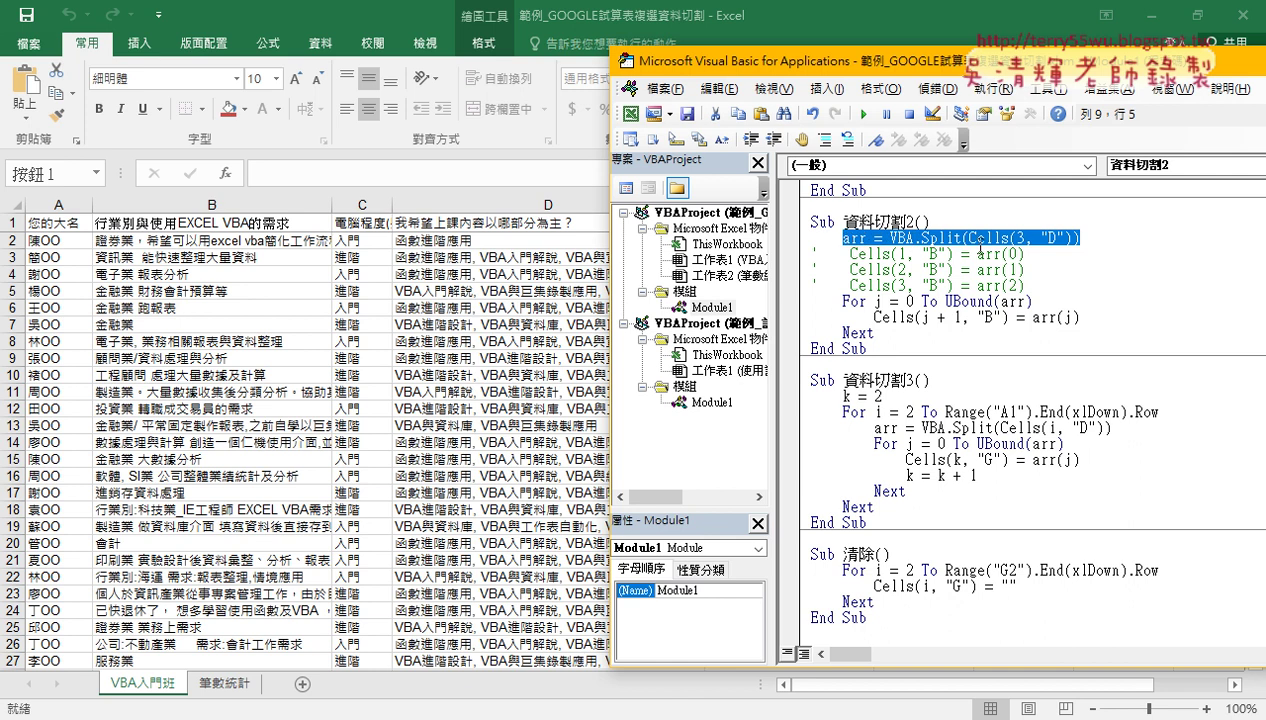
left_click(773, 88)
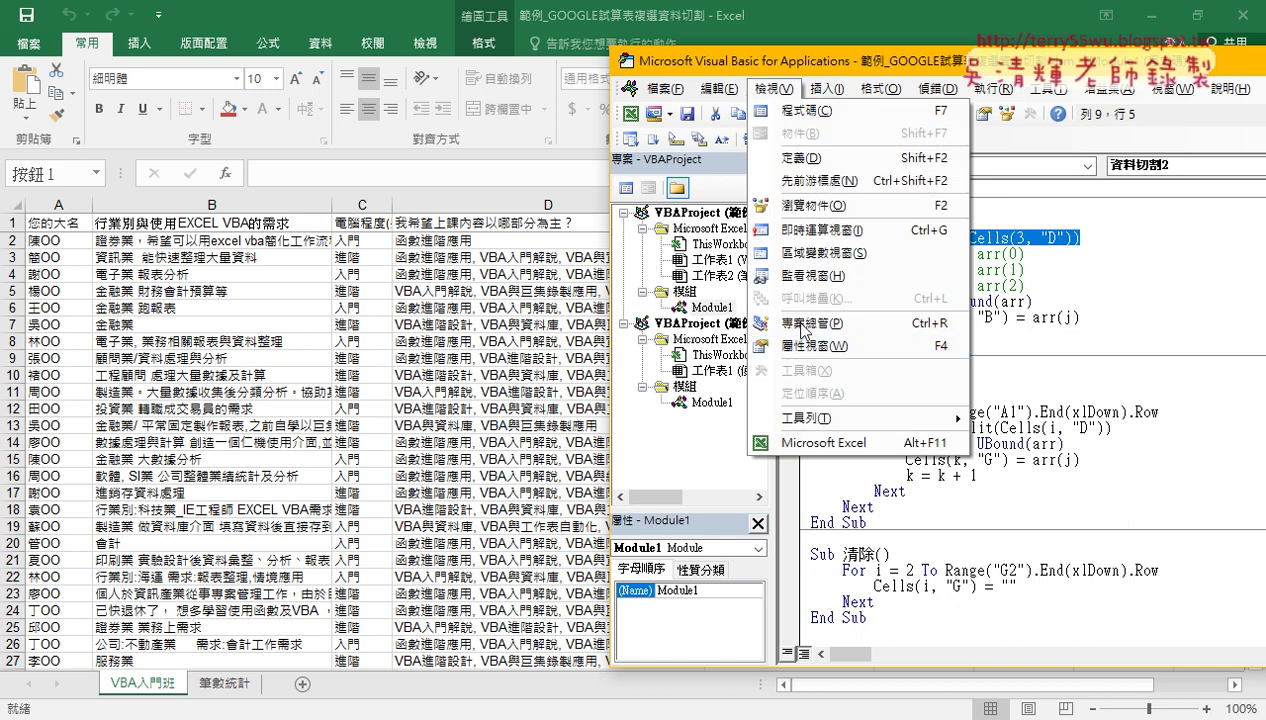
left_click(818, 230)
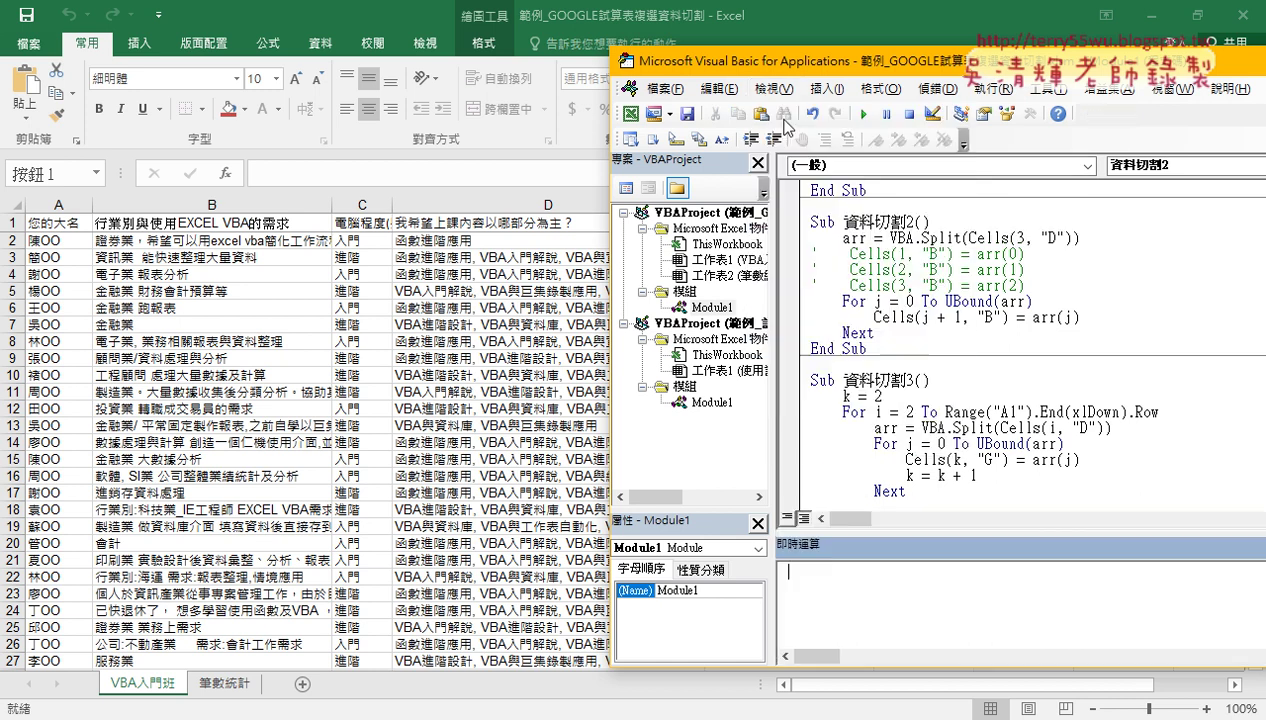
left_click_drag(771, 68, 465, 56)
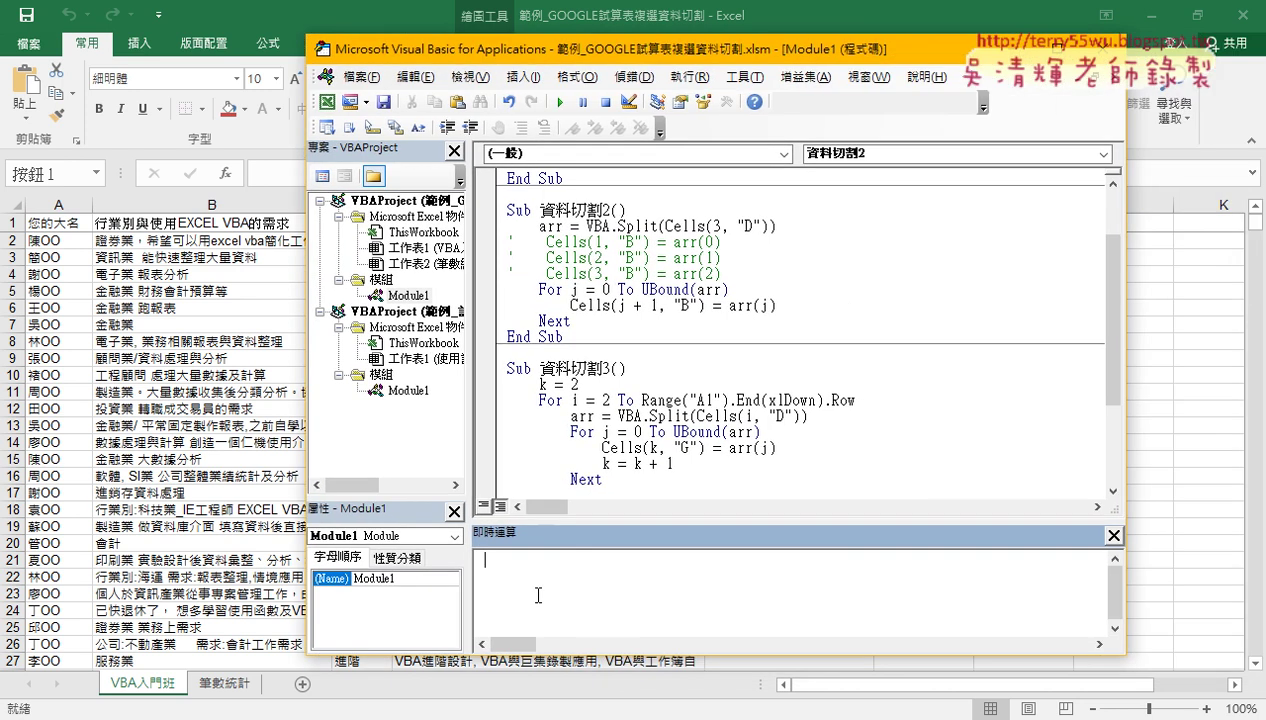
type("?")
key("BackSpace")
key("ctrl+v")
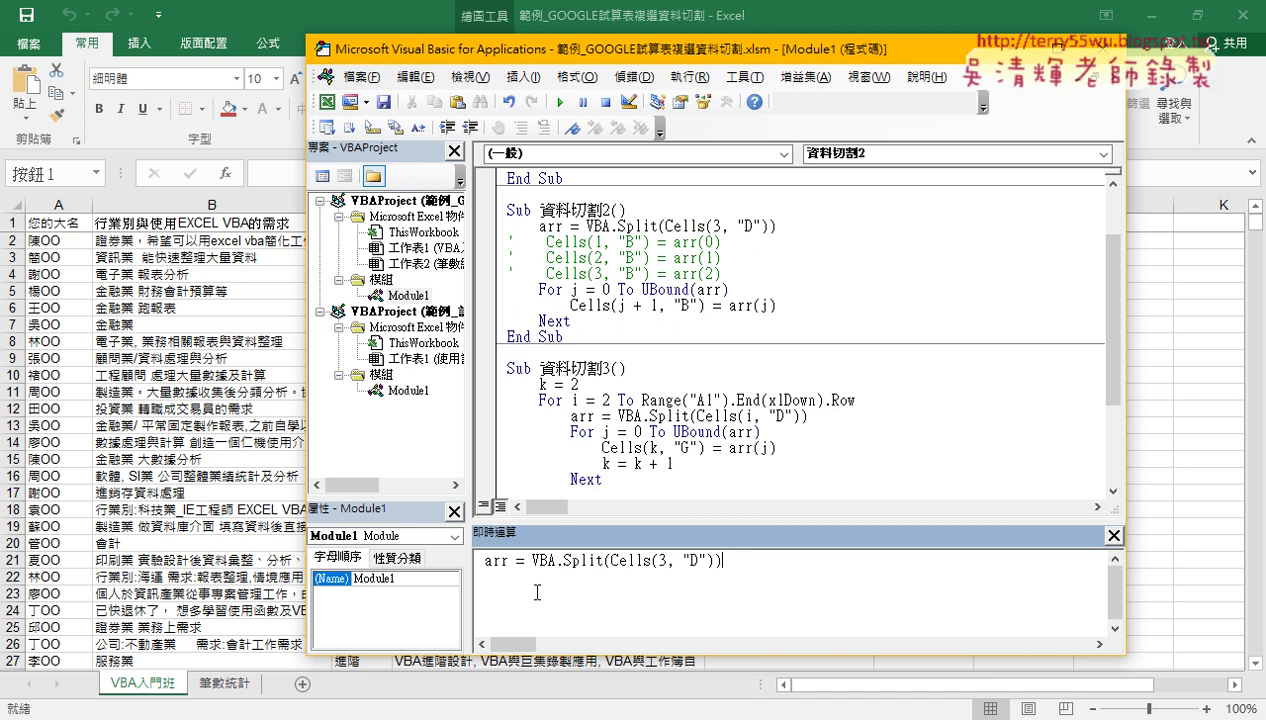
Arrange the editor beside the sheet, execute the Split statement, and print ? arr(0)
left_click_drag(1129, 483, 960, 478)
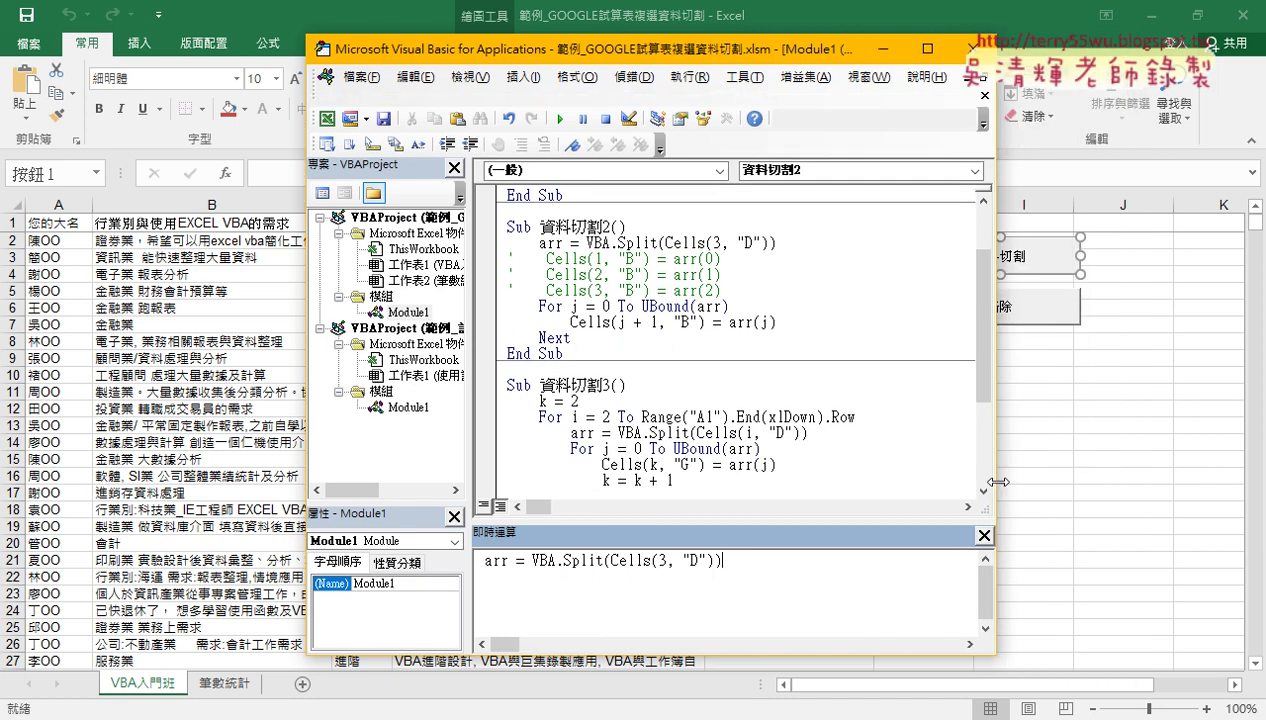
left_click_drag(638, 50, 1000, 53)
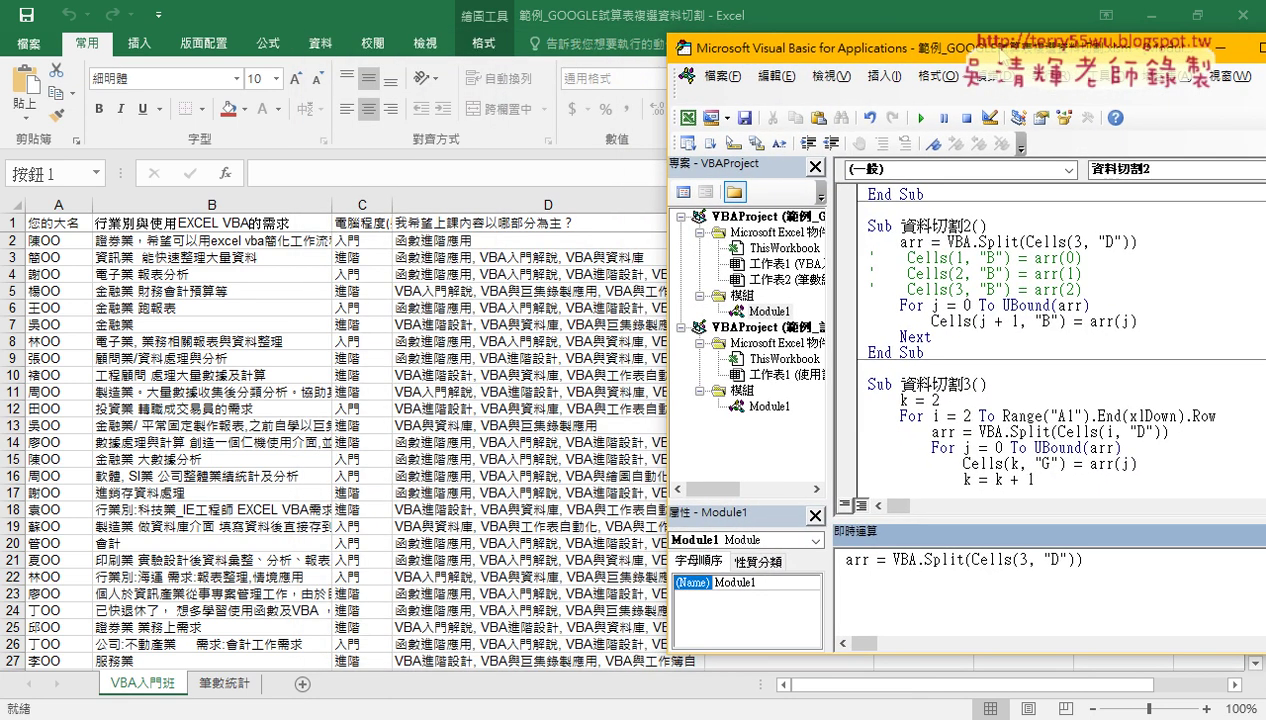
left_click_drag(868, 560, 838, 560)
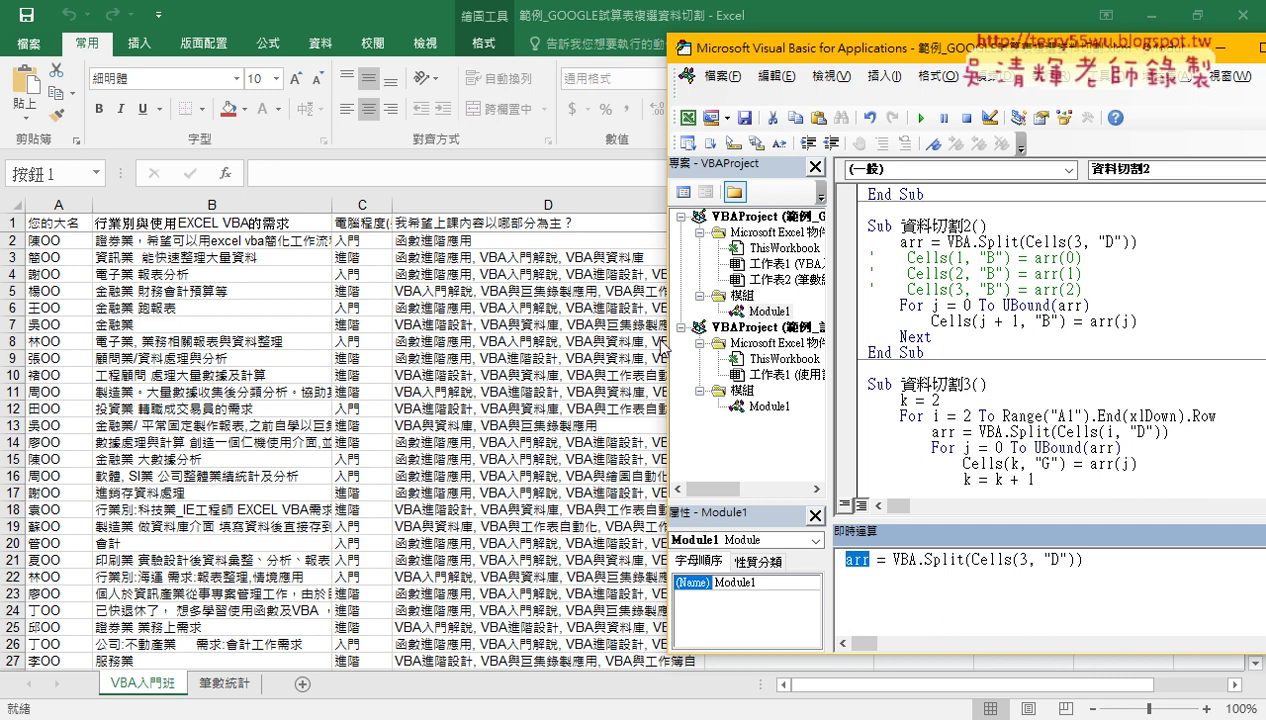
left_click(1113, 563)
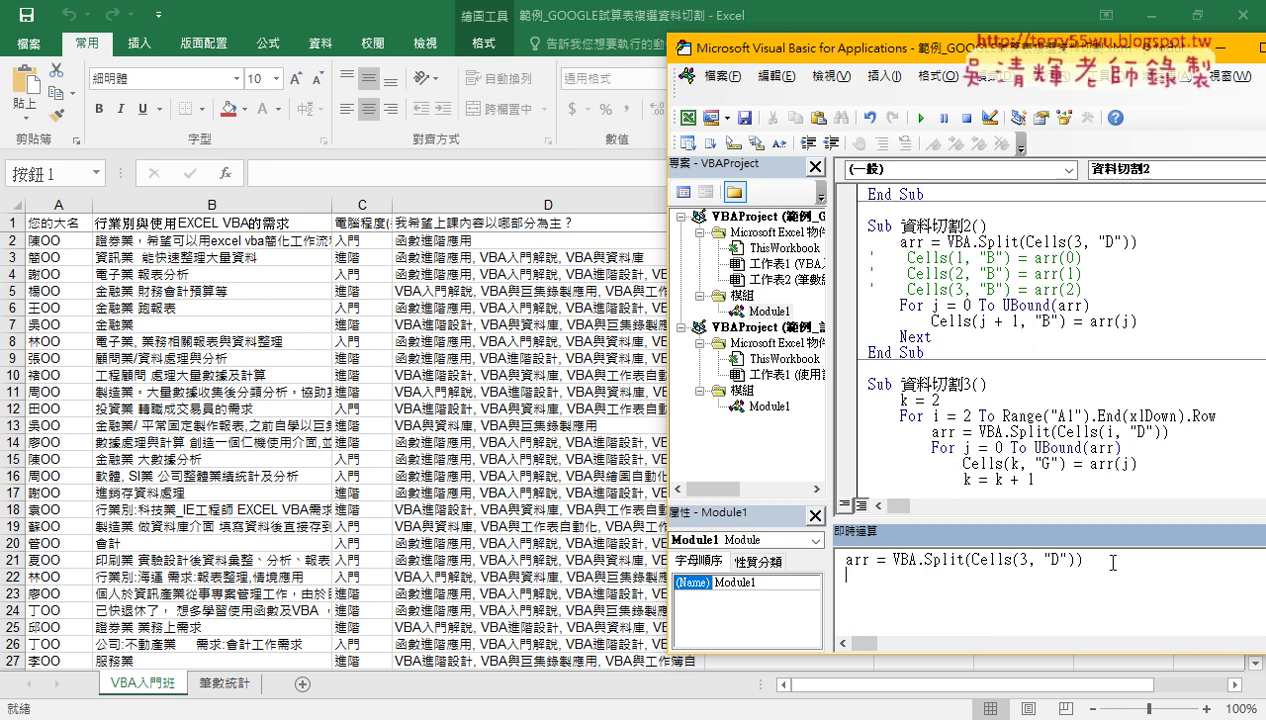
key("Return")
type("?")
type(" arr")
type("(0")
type(")")
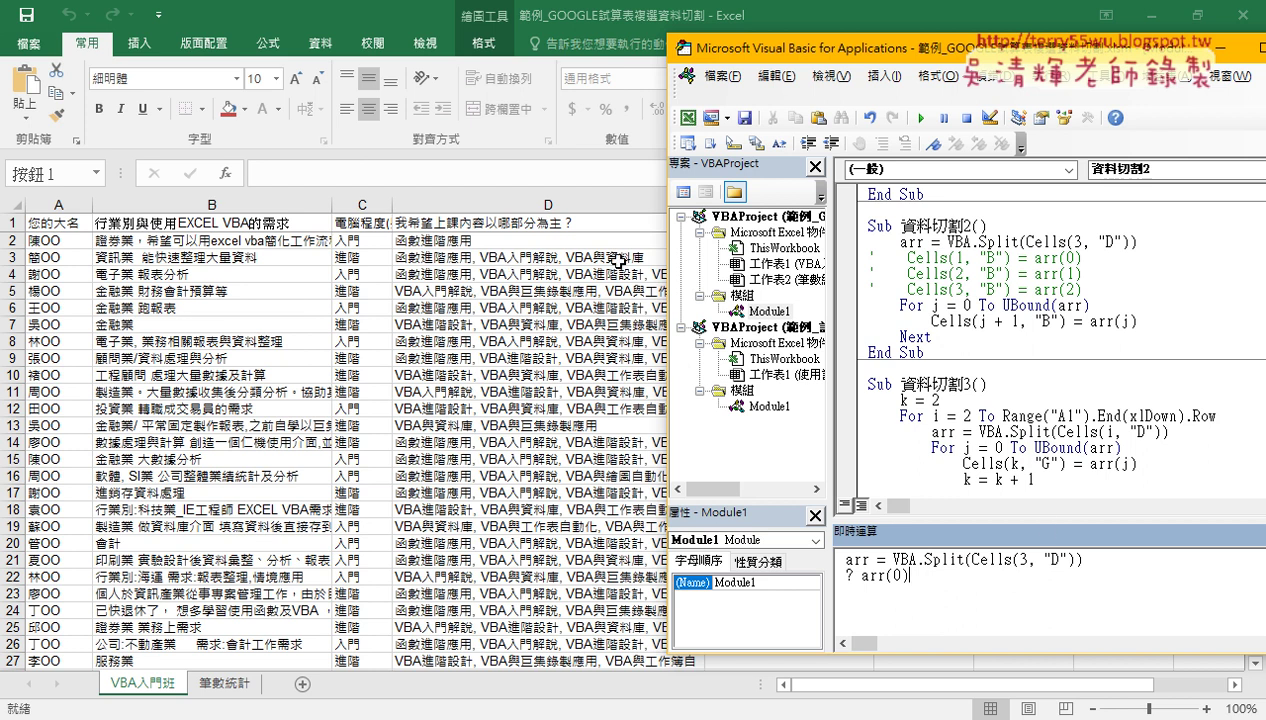
left_click_drag(871, 560, 843, 560)
left_click(925, 575)
key("Return")
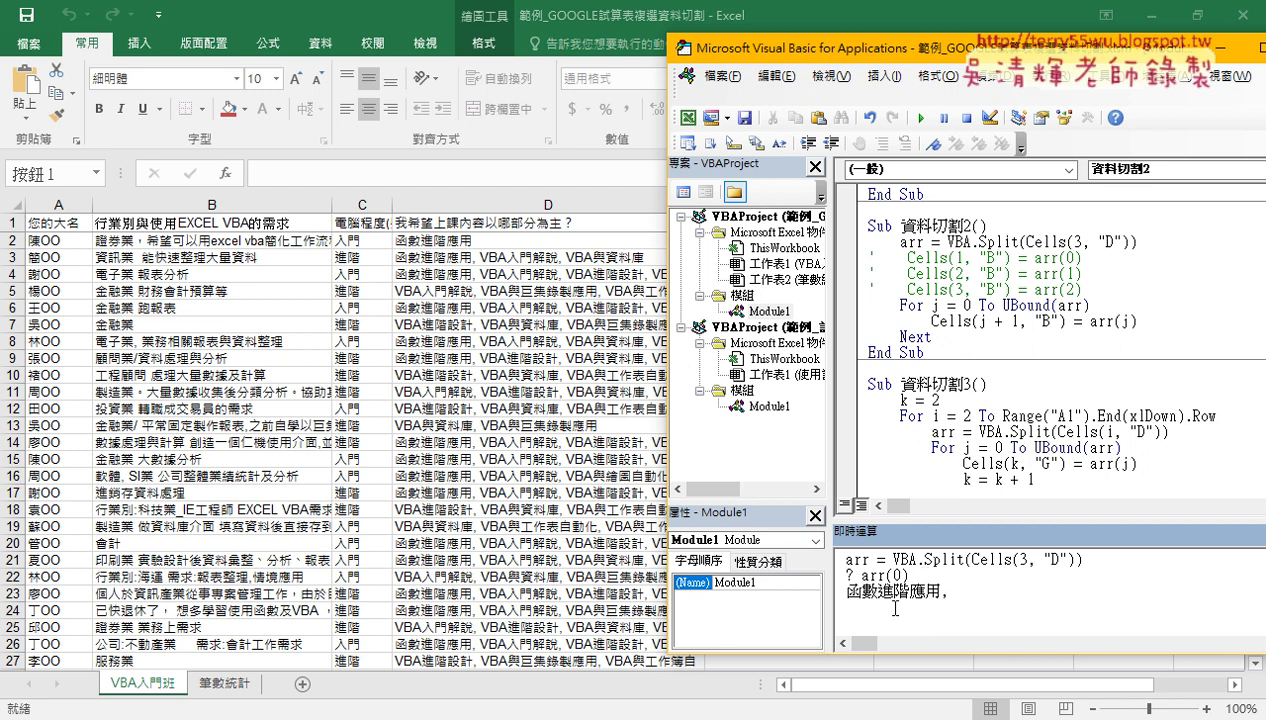
Print arr(1) and arr(2), then query arr(3) to trigger the subscript-out-of-range error
left_click_drag(846, 591, 940, 591)
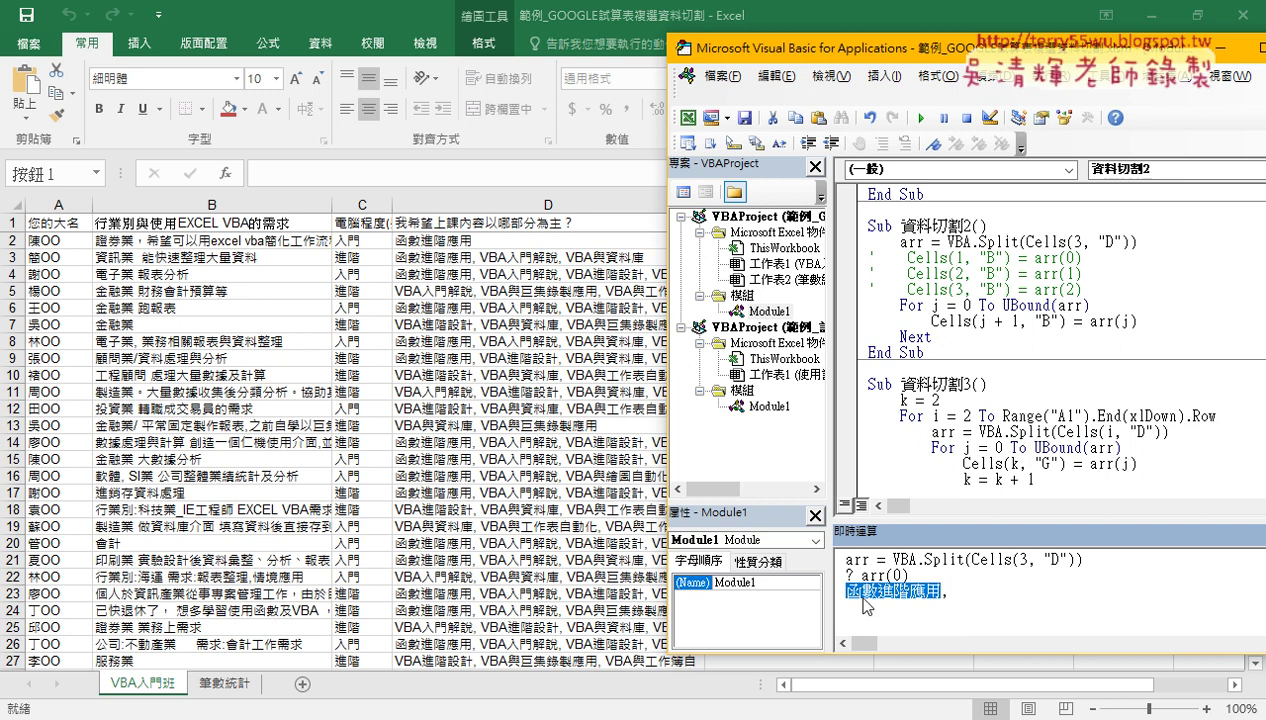
left_click(880, 565)
double_click(898, 575)
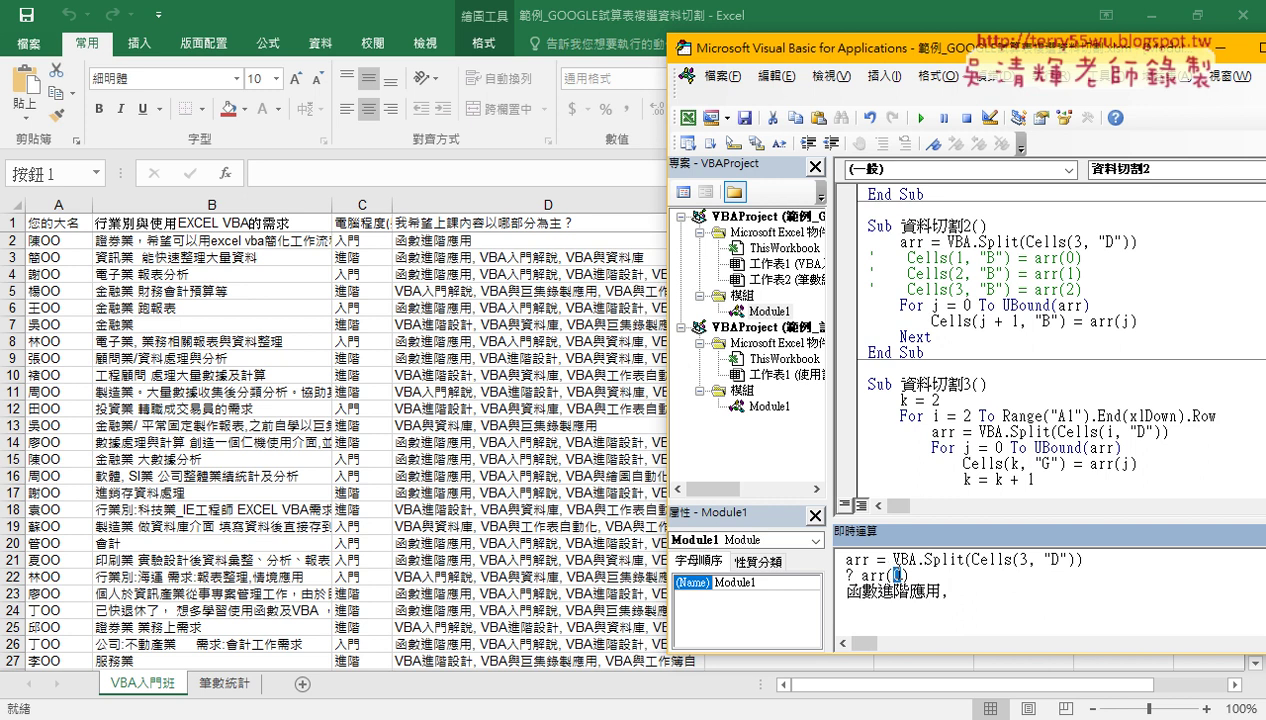
type("1")
key("Return")
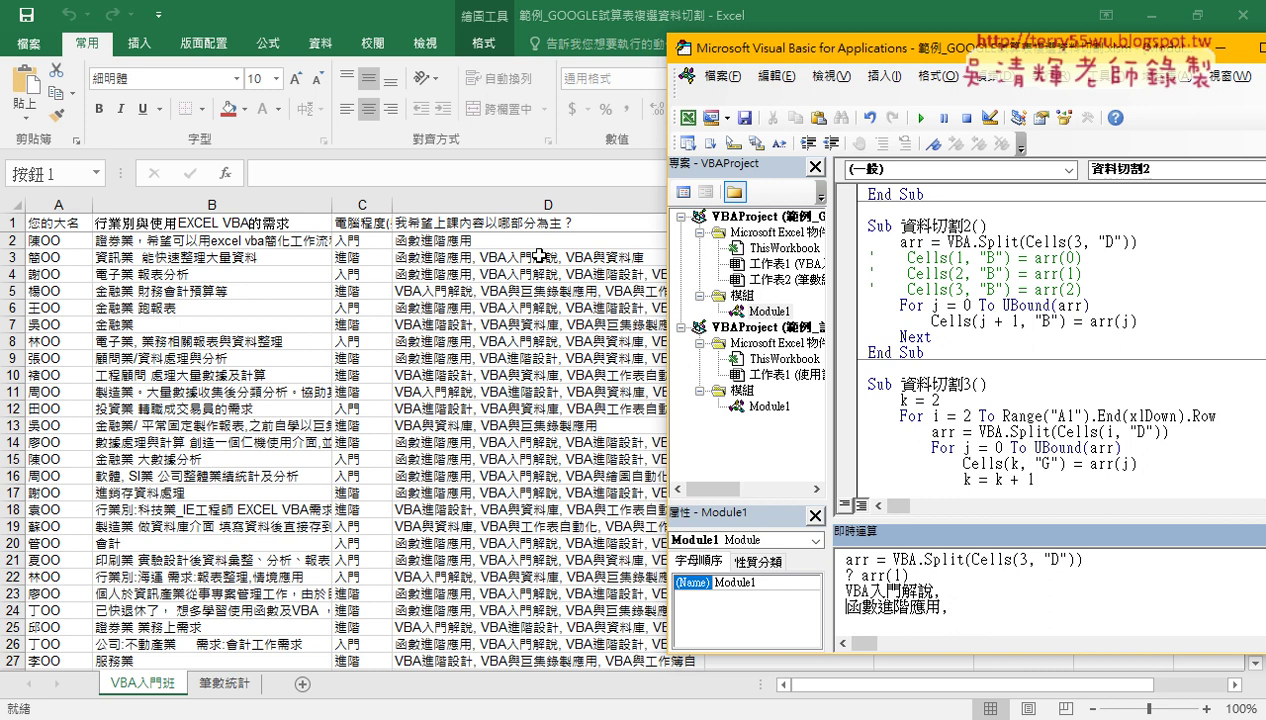
double_click(896, 574)
type("2")
key("Return")
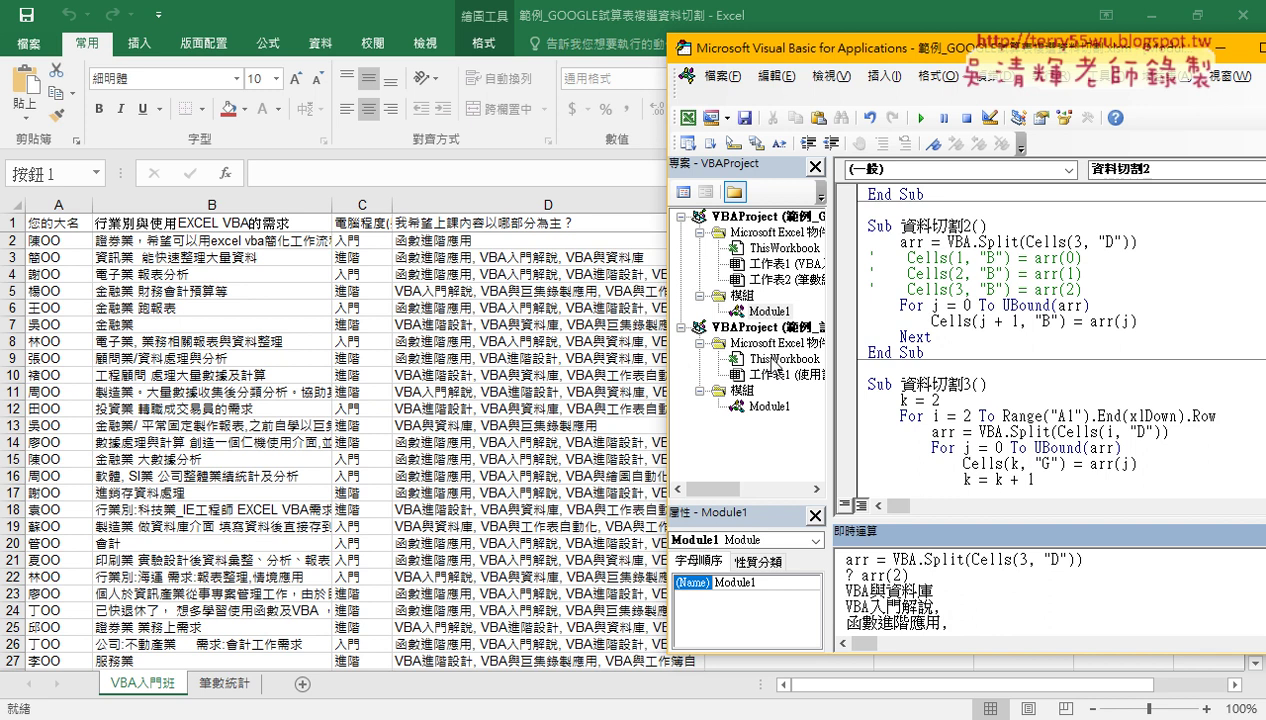
double_click(896, 575)
type("3")
key("Return")
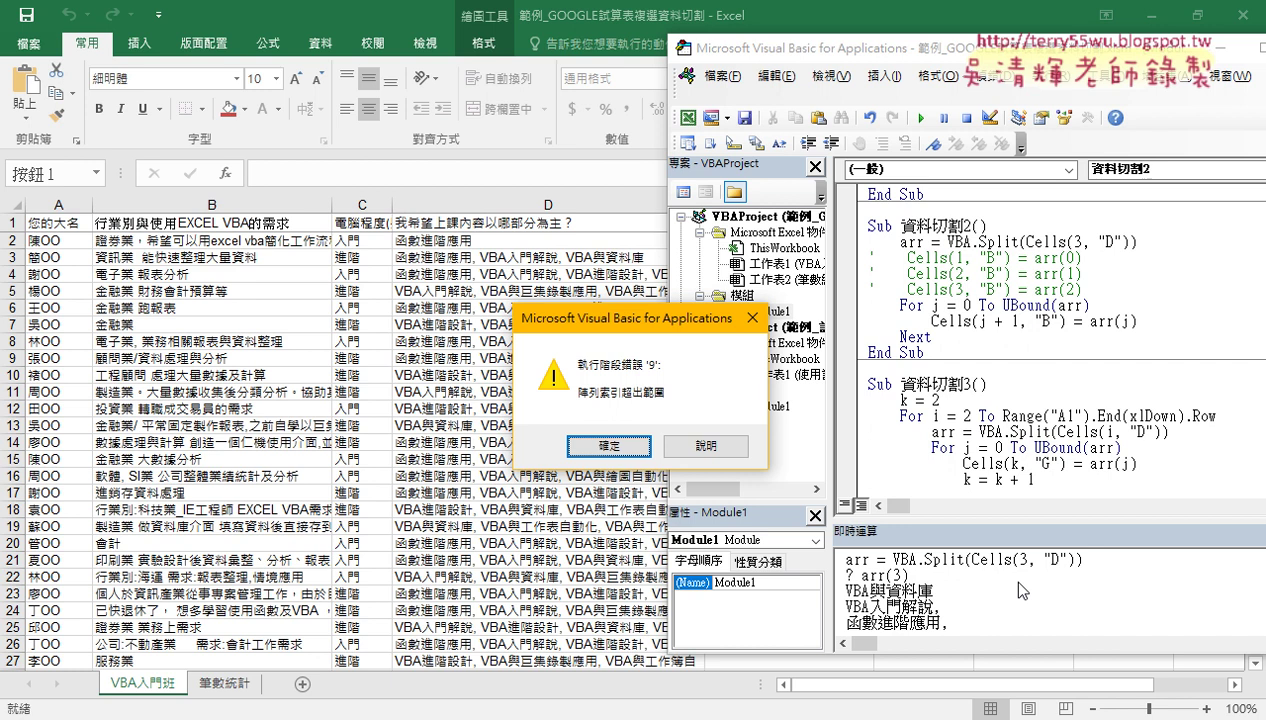
Dismiss the error and evaluate ? ubound(arr), which returns 2
left_click(612, 447)
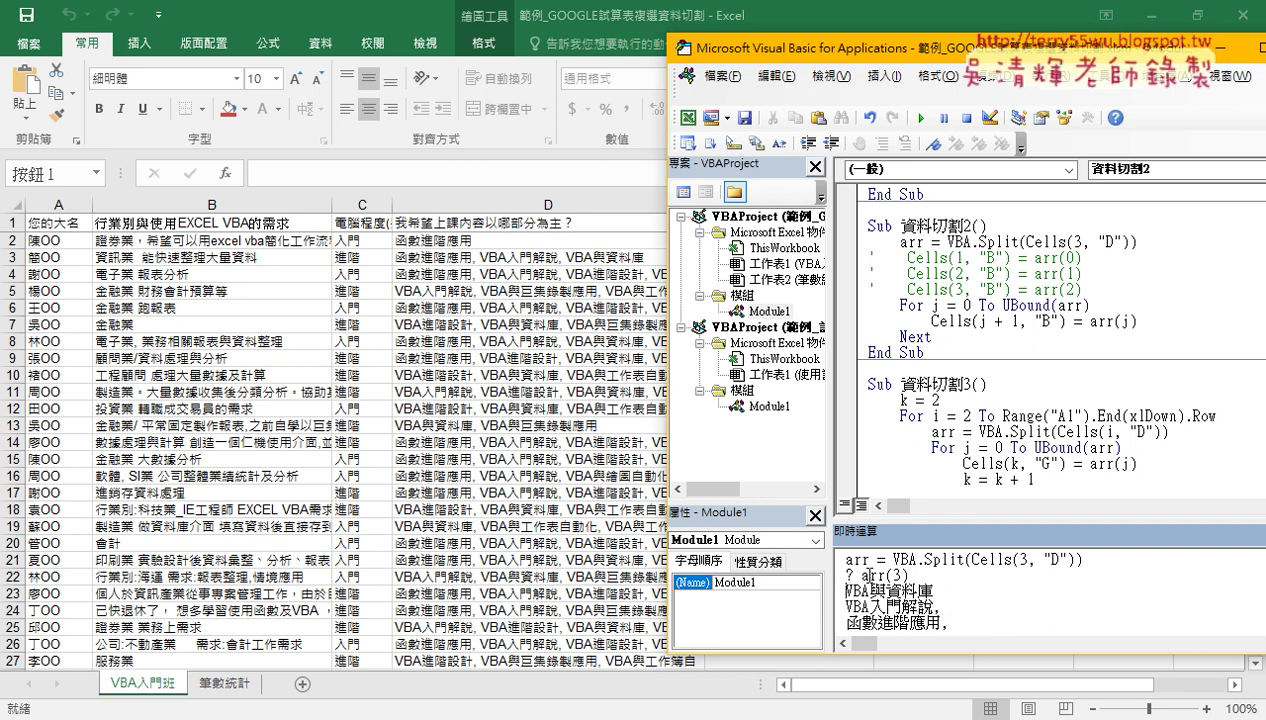
left_click_drag(884, 567, 908, 567)
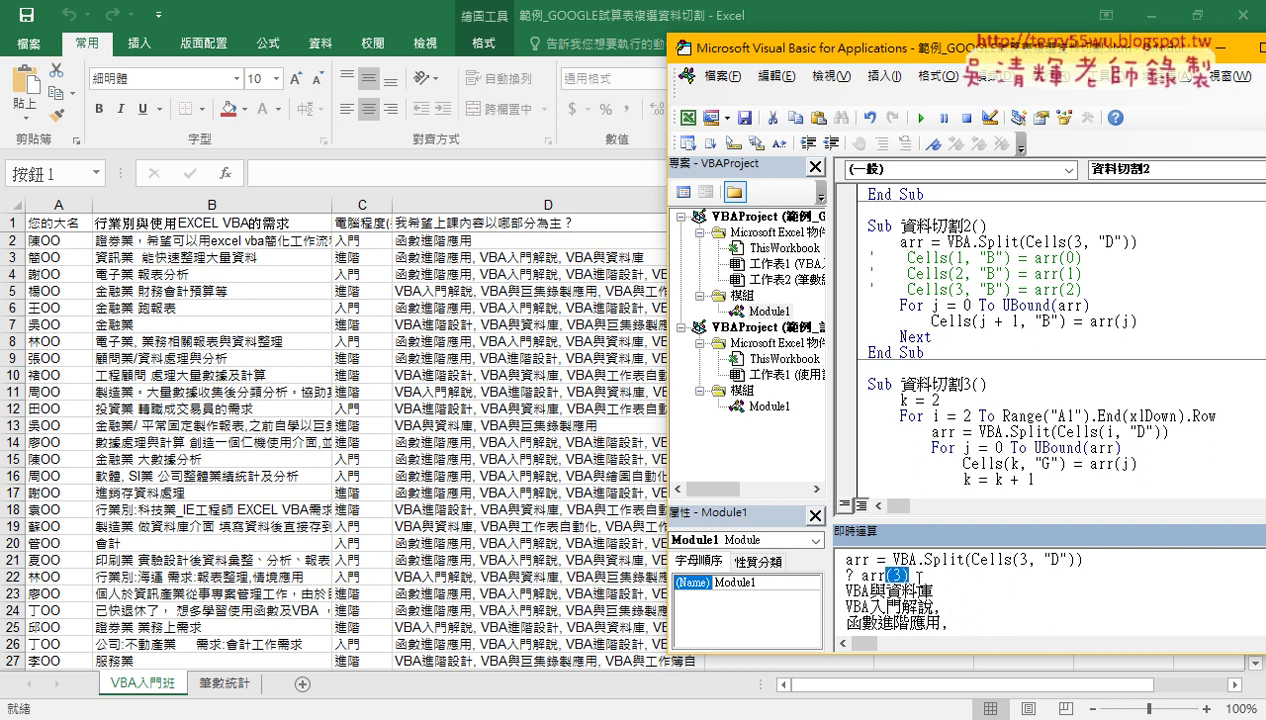
key("BackSpace")
key("Left")
key("Left")
type("u")
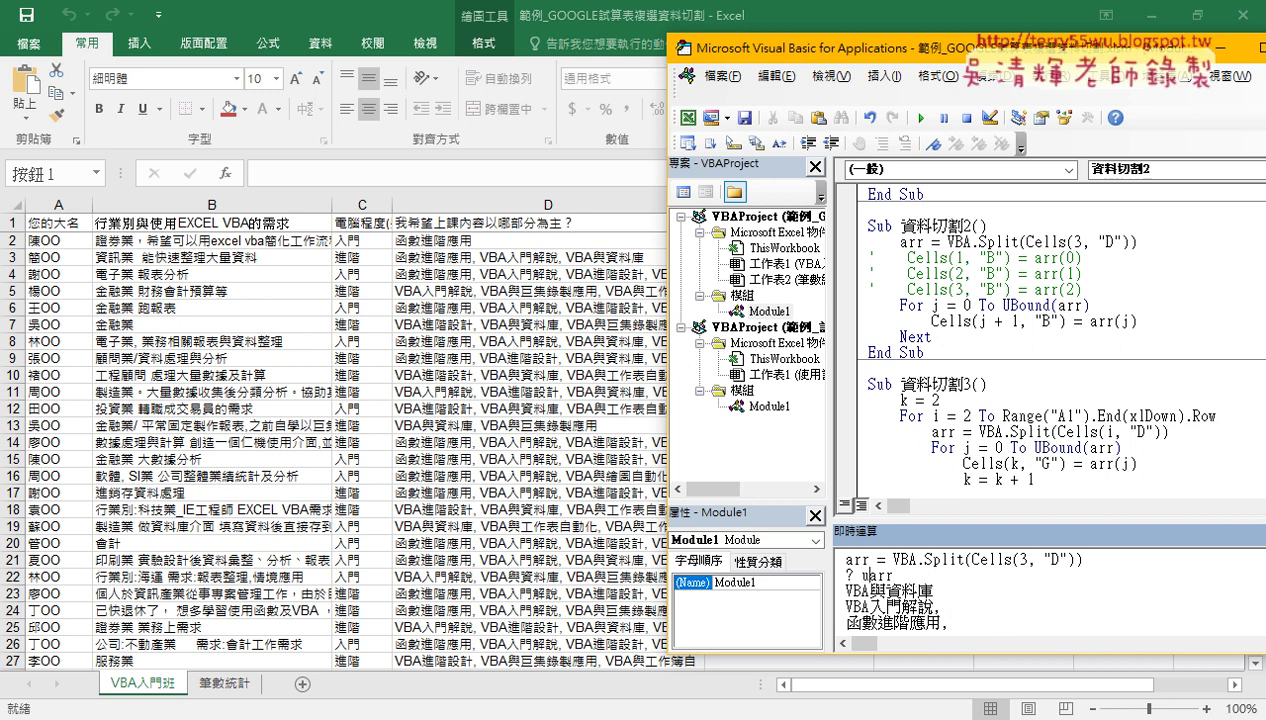
type("bo")
type("und")
type("(")
key("Right")
key("Right")
key("Right")
type(")")
key("Return")
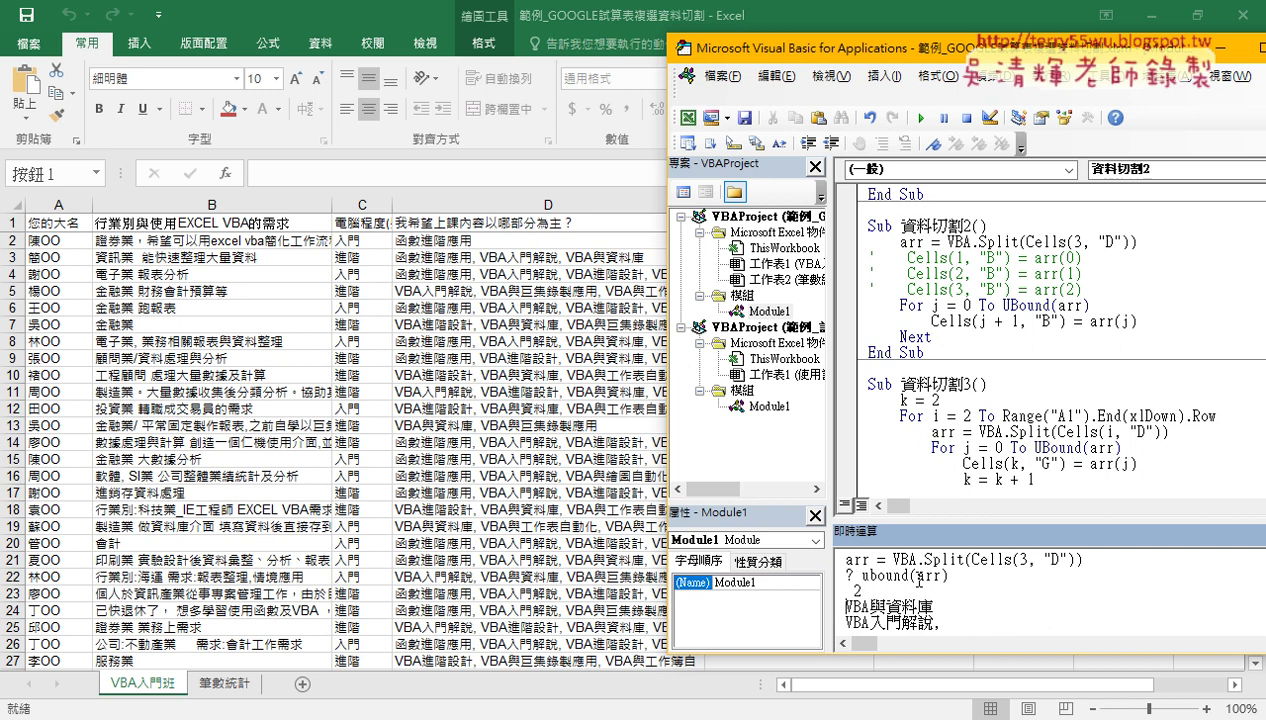
Edit the query line back to ? arr(0)
left_click_drag(907, 576, 860, 576)
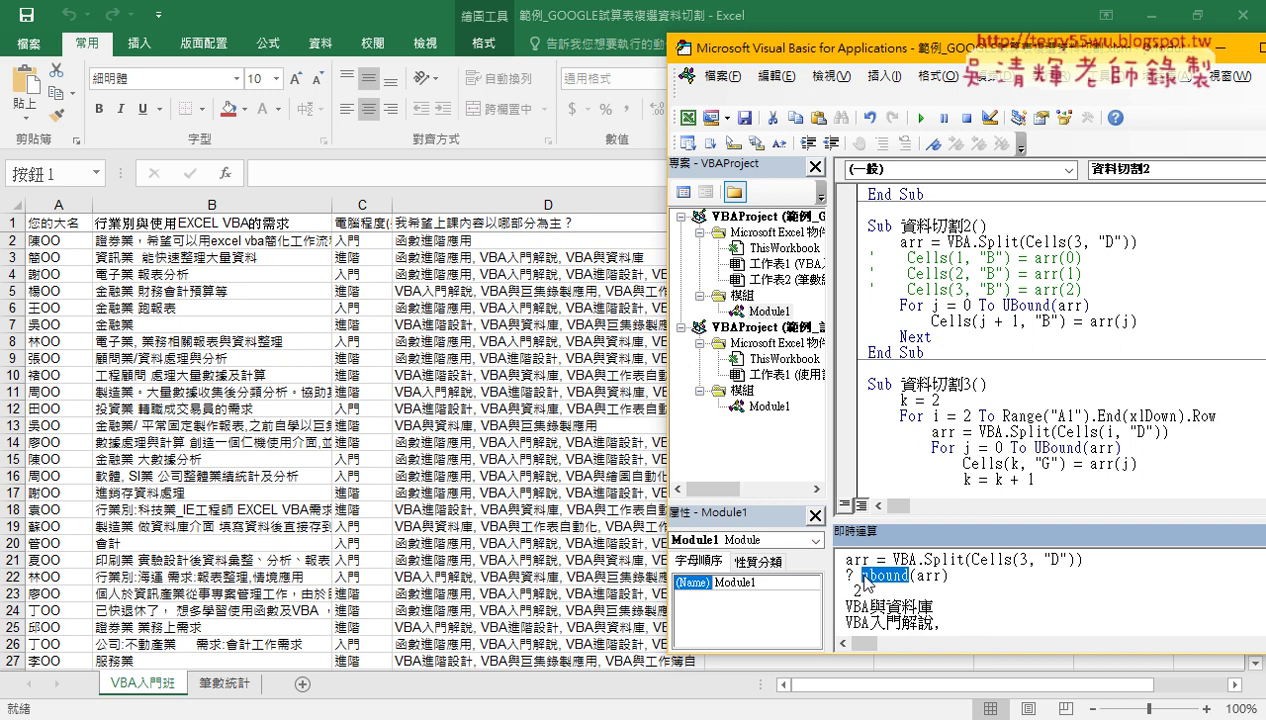
key("Delete")
key("Right")
key("Right")
key("Right")
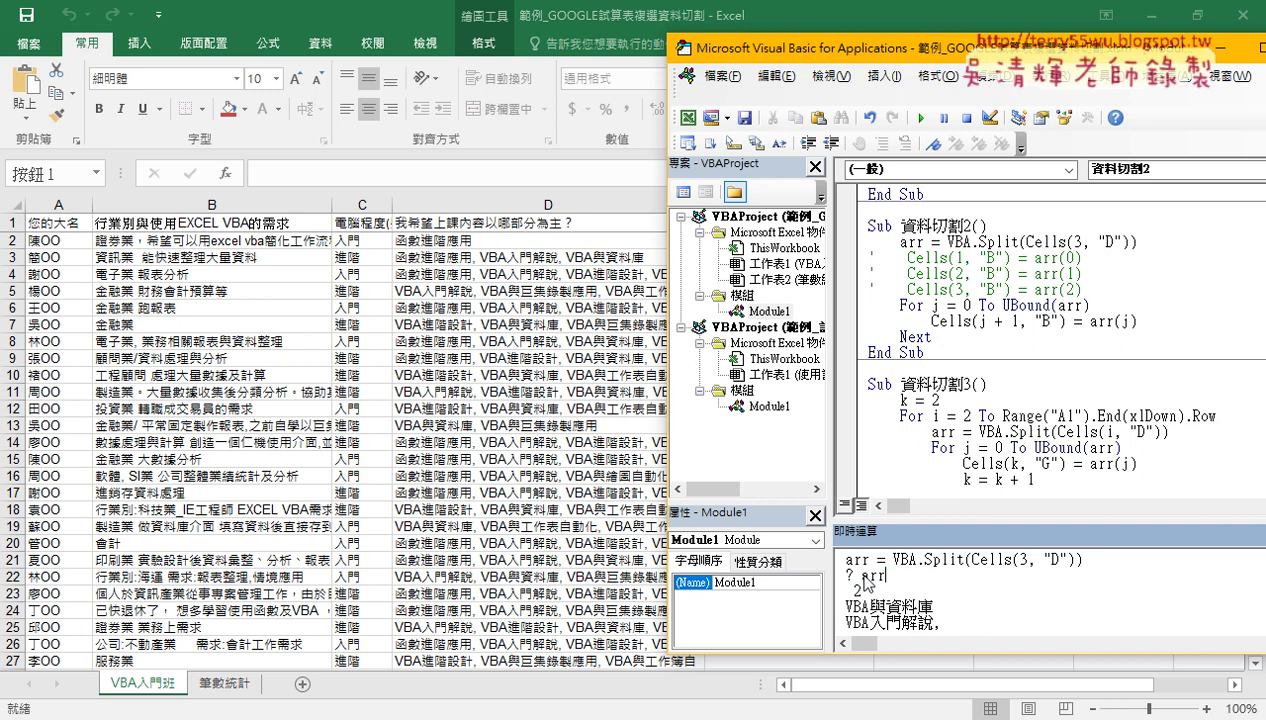
type("(0")
type(")")
Move the VBA editor to reveal column G, sketch D3's answers flowing into G, then clear the ink
left_click_drag(752, 60, 957, 69)
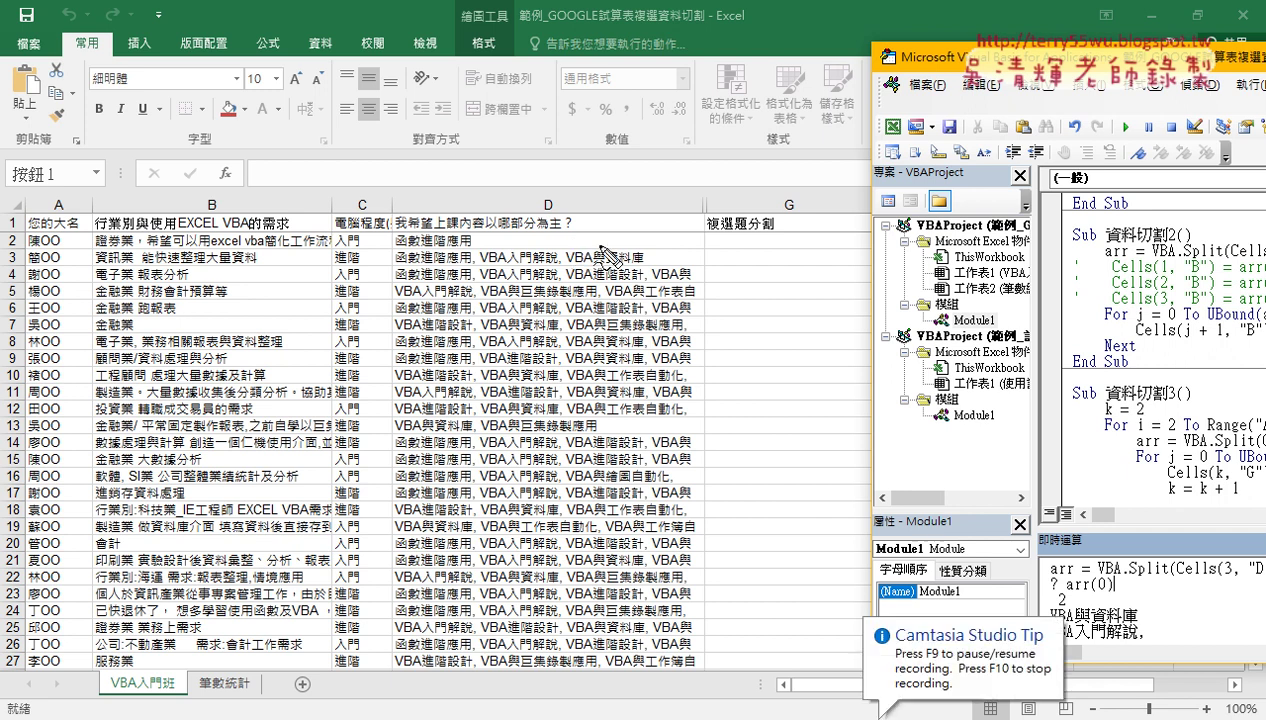
left_click_drag(645, 268, 650, 258)
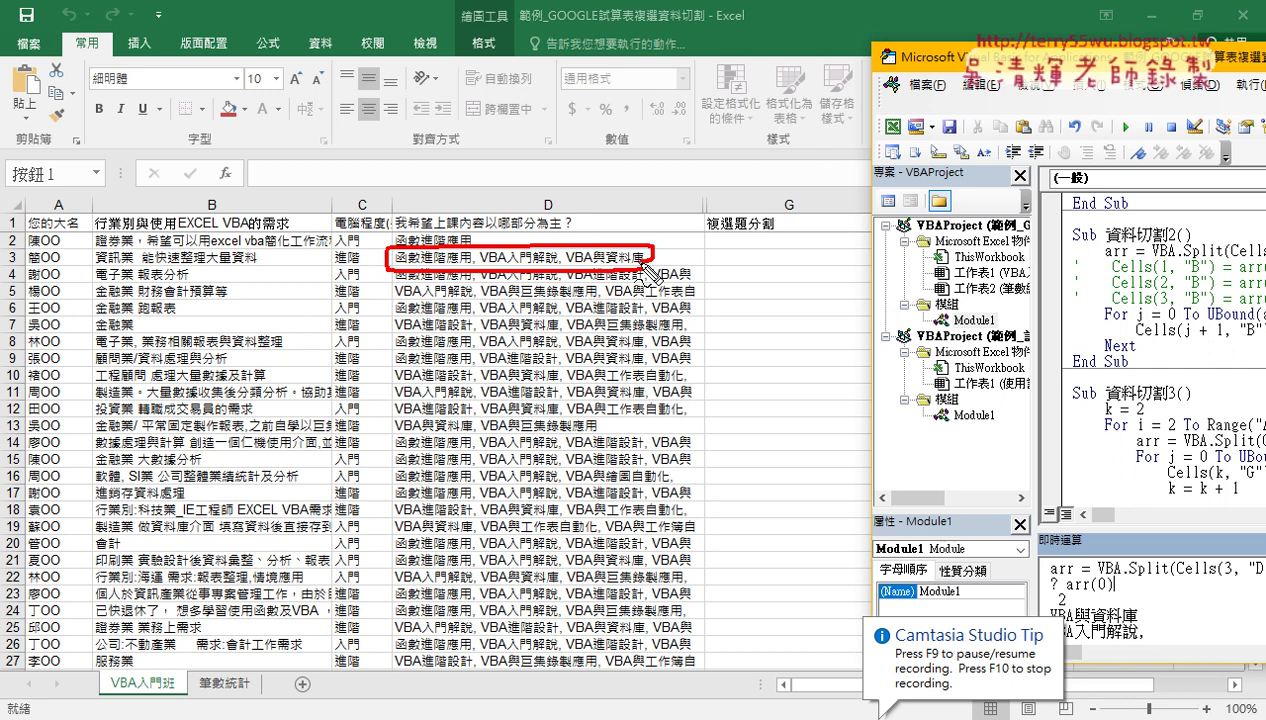
mouse_move(662, 247)
left_mouse_down()
mouse_move(773, 214)
mouse_move(760, 214)
left_mouse_up()
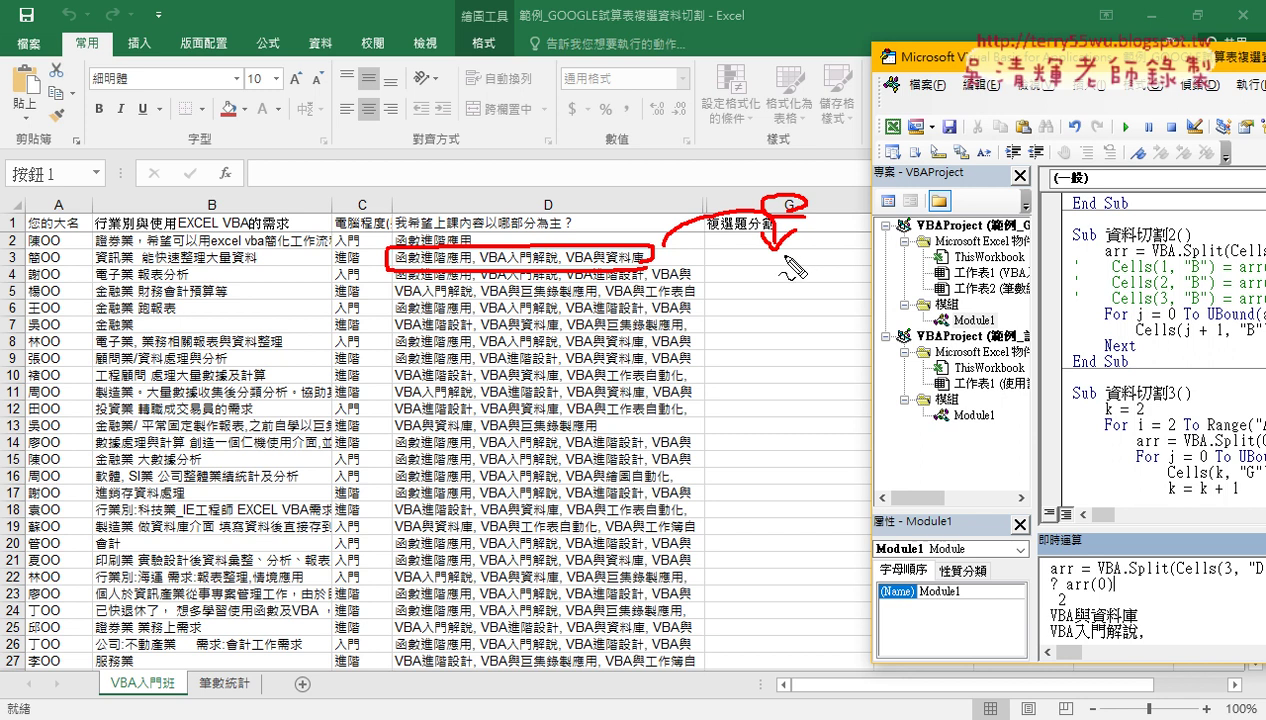
mouse_move(803, 251)
left_mouse_down()
mouse_move(832, 308)
mouse_move(816, 312)
left_mouse_up()
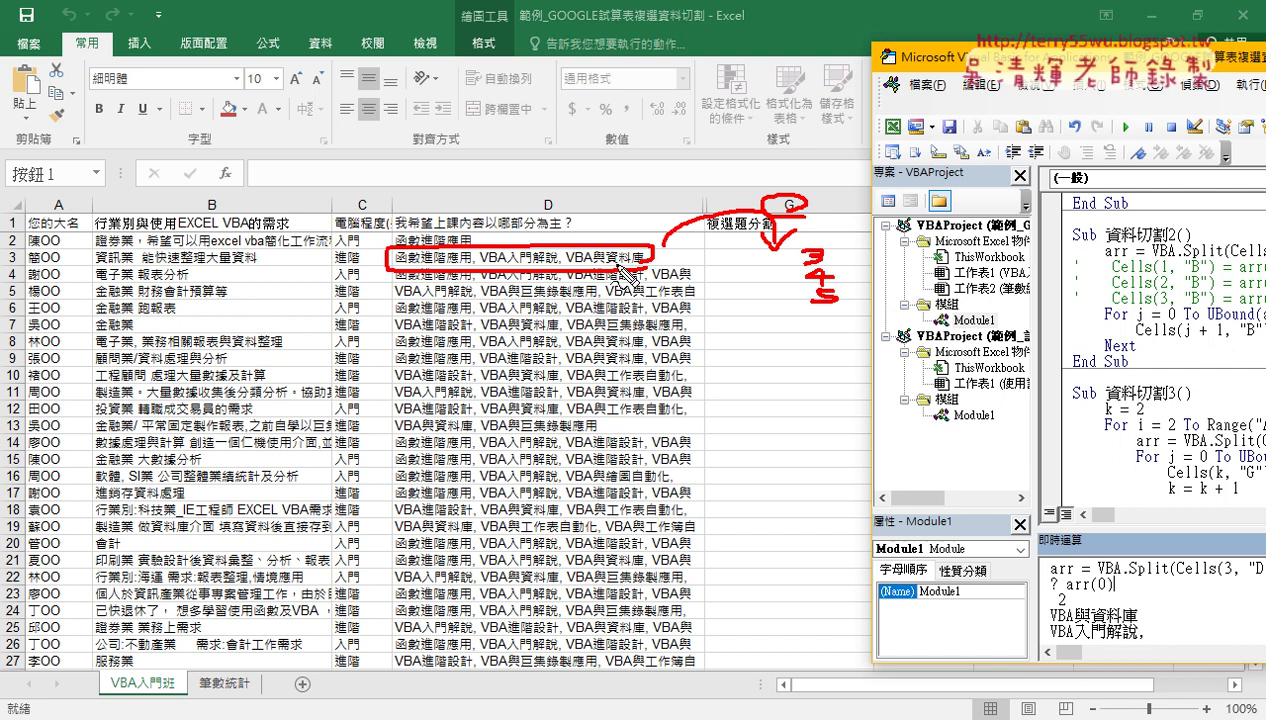
mouse_move(662, 258)
left_mouse_down()
mouse_move(720, 258)
mouse_move(712, 270)
left_mouse_up()
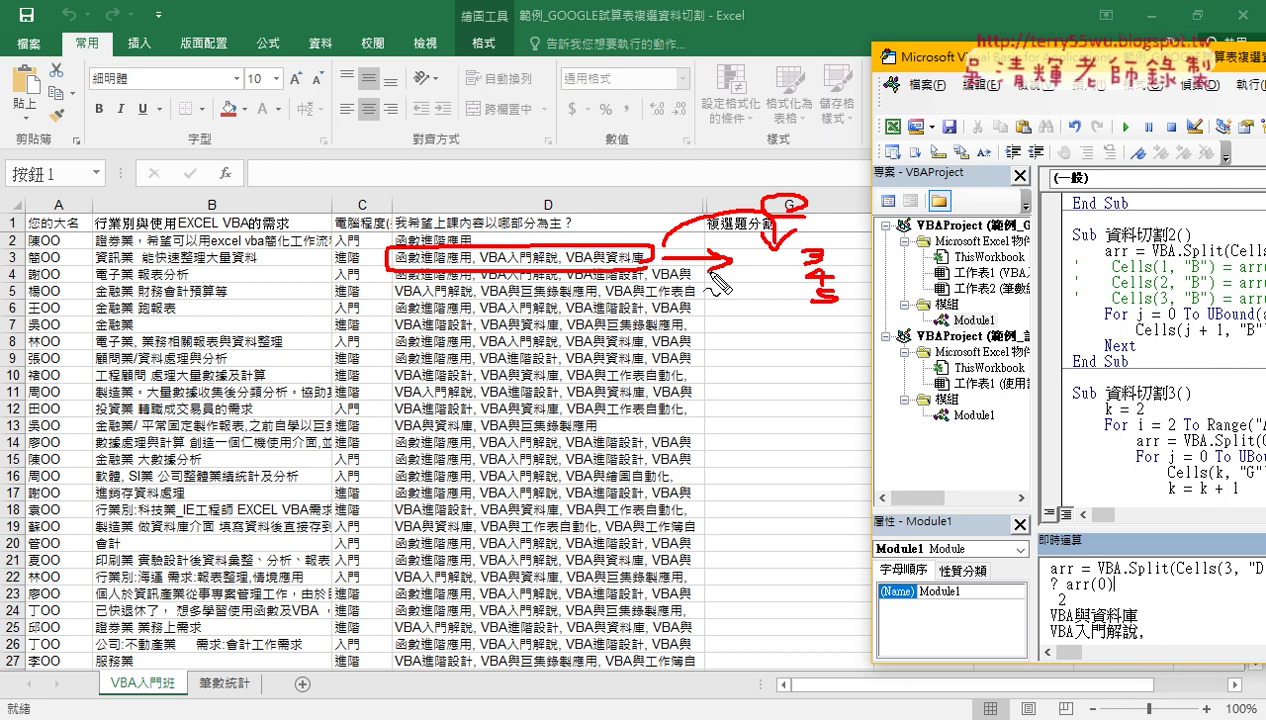
key("Escape")
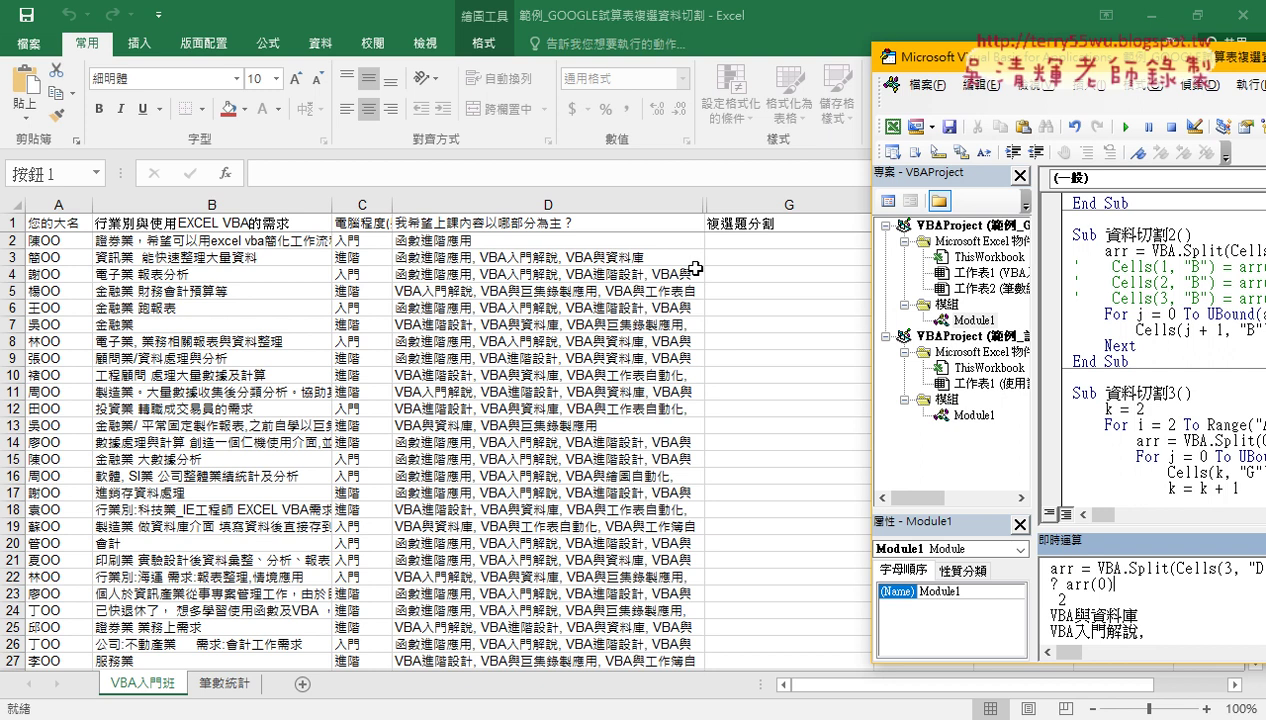
Move the code editor back and scroll up to the first macro, 資料切割()
left_click_drag(1024, 66, 518, 75)
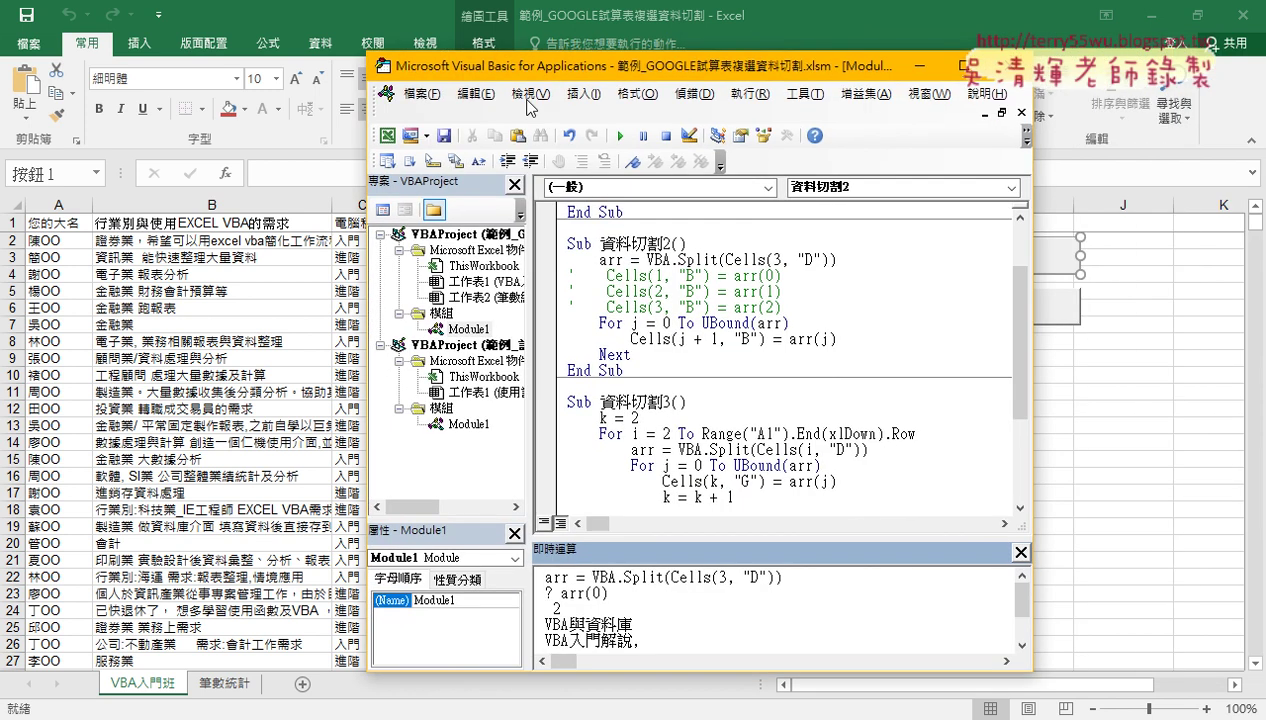
scroll(740, 304, "up", 2)
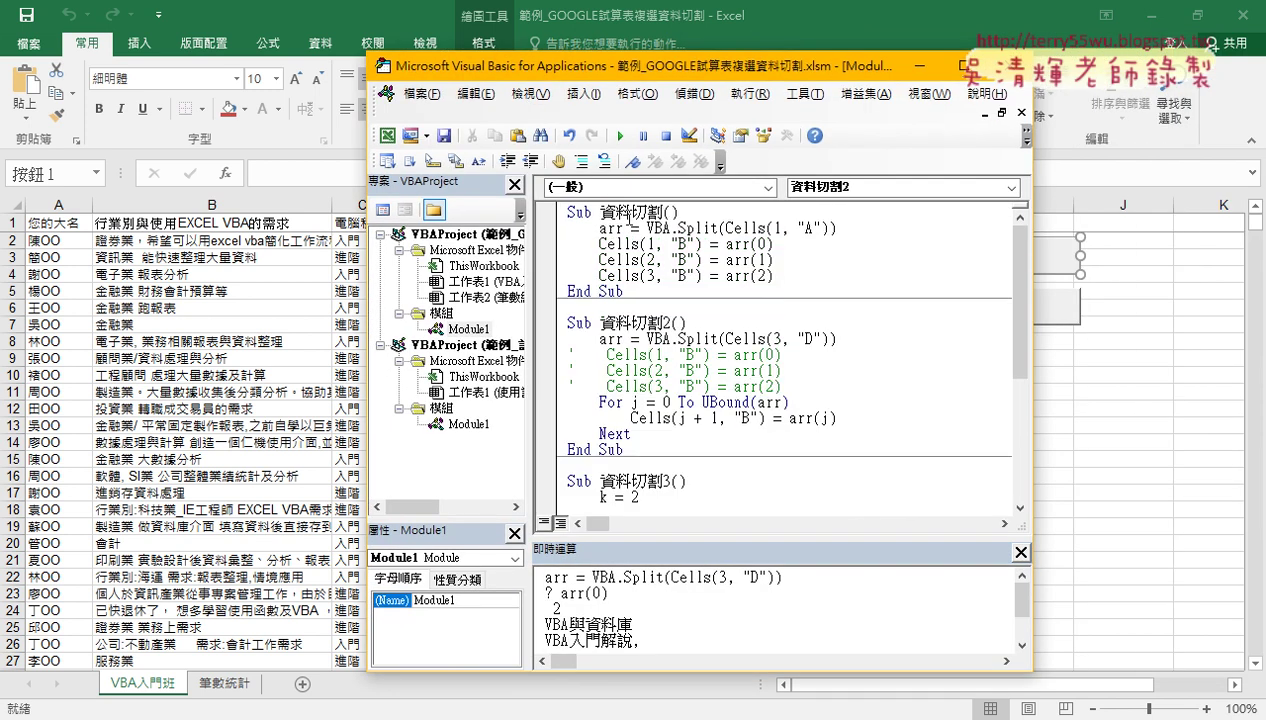
double_click(580, 212)
left_click_drag(600, 212, 714, 211)
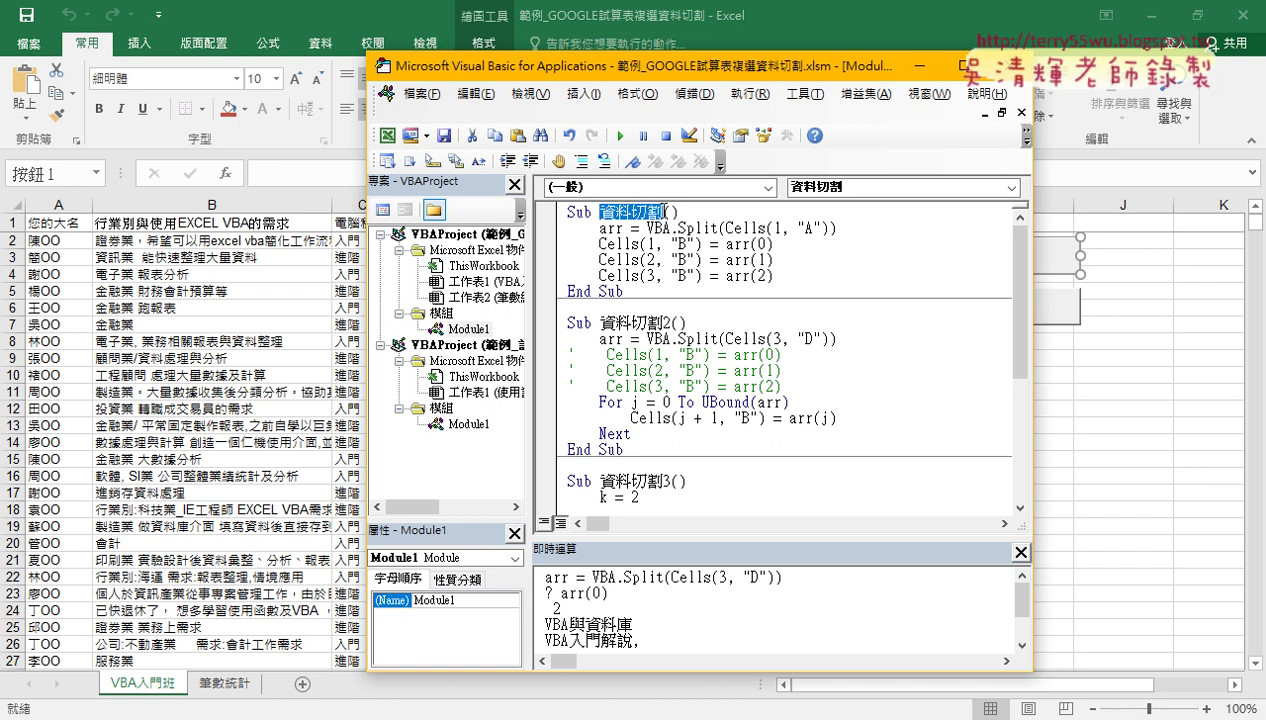
Change its Split call to VBA.Split(Cells(3, "D"), ",") with a comma delimiter
double_click(772, 228)
type("3")
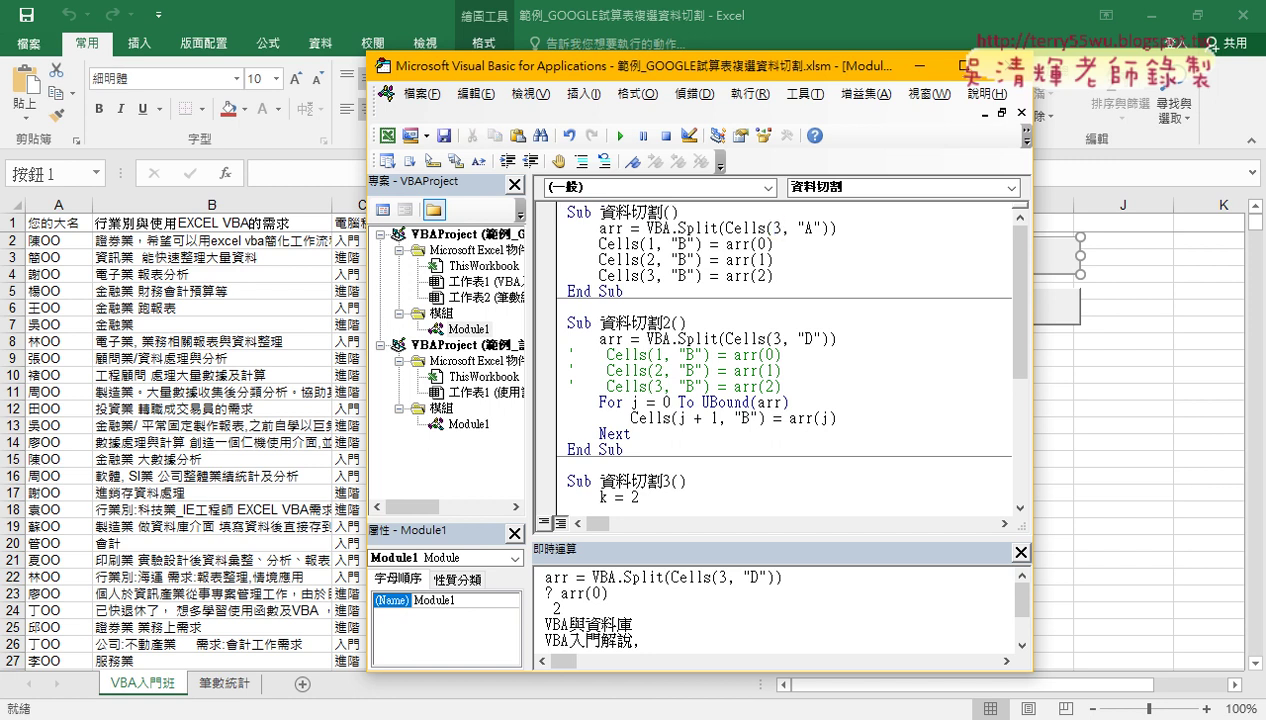
key("Right")
left_click(806, 228)
key("BackSpace")
type("D\")")
type(",")
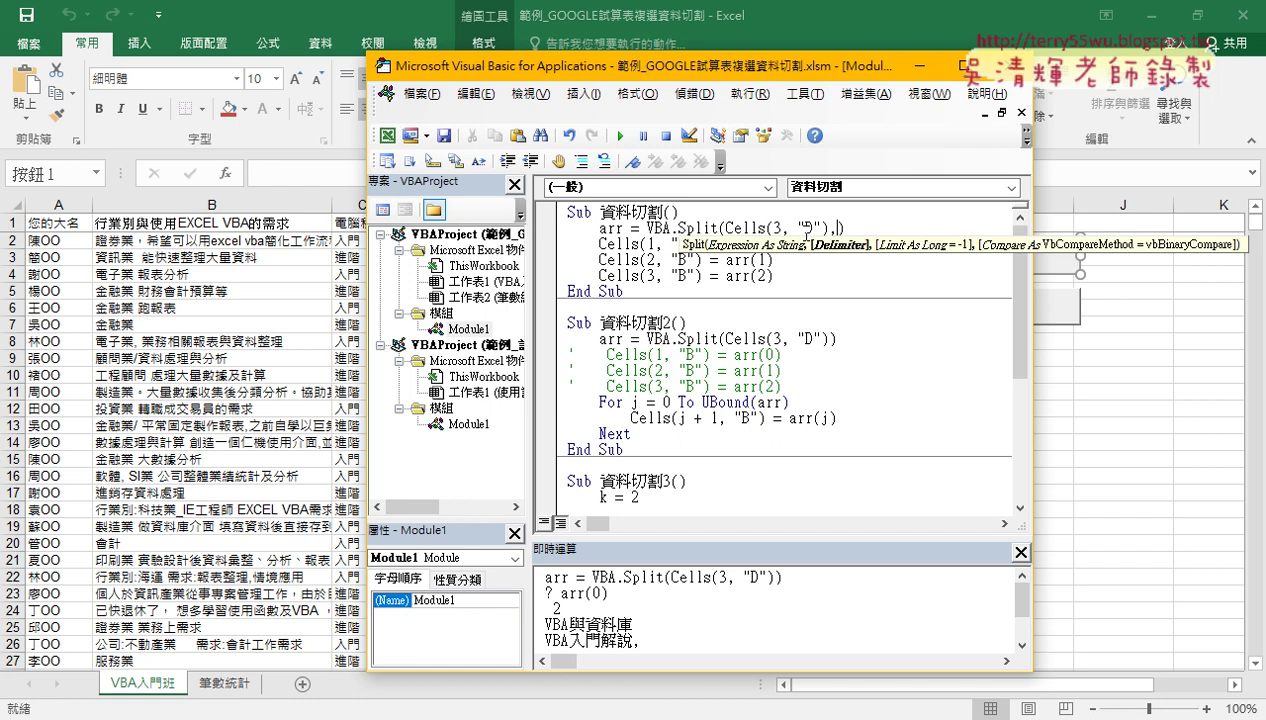
type("\"\"")
key("Left")
type(",")
left_click(621, 370)
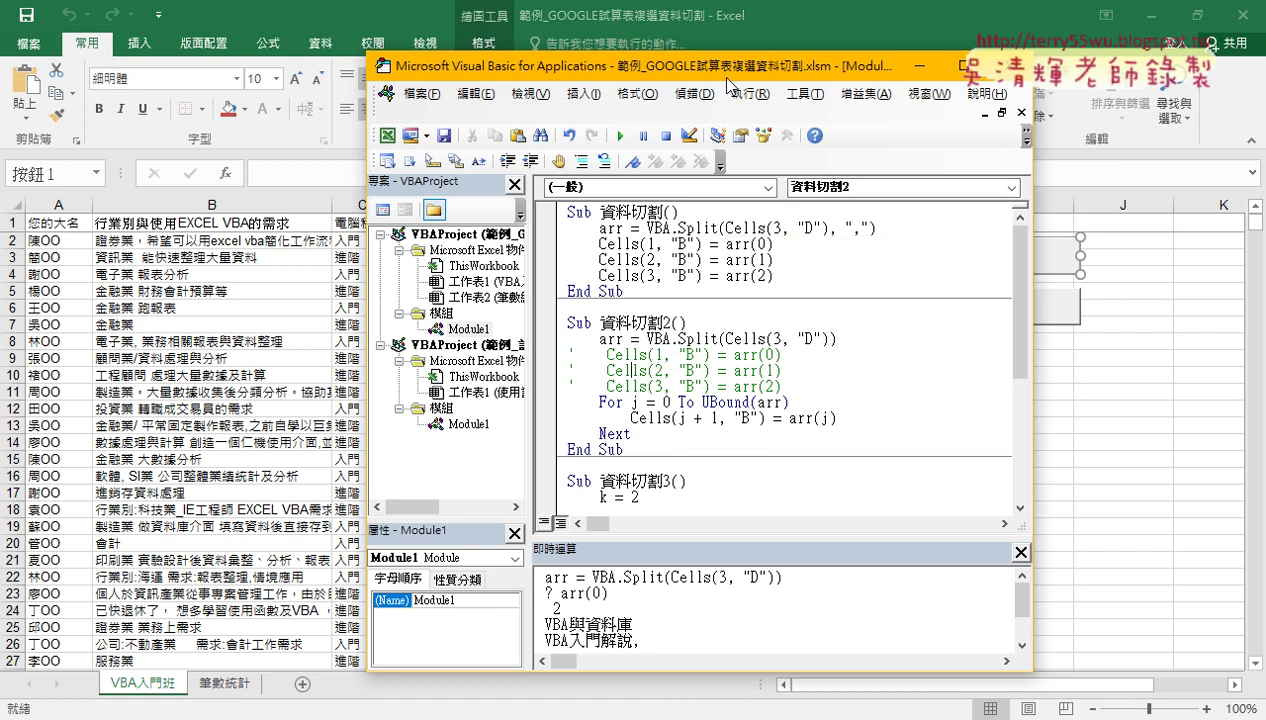
mouse_move(727, 72)
left_mouse_down()
mouse_move(625, 305)
mouse_move(600, 291)
left_mouse_up()
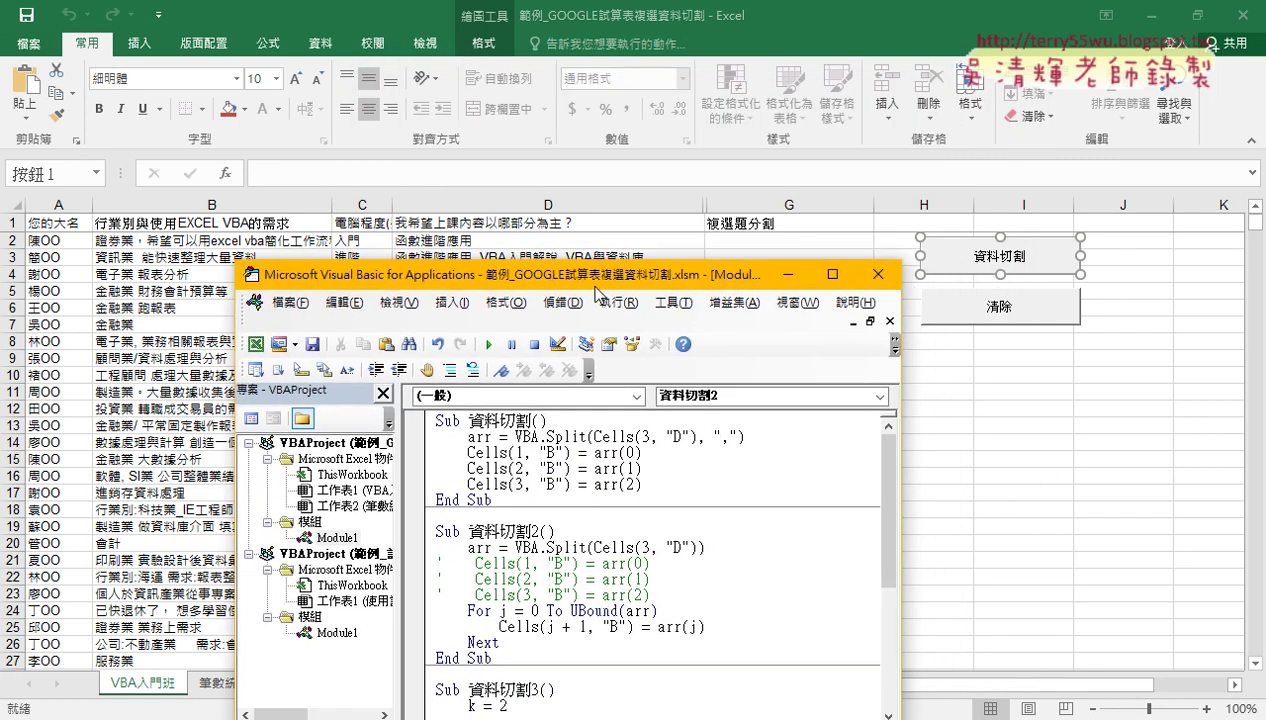
Change the column letter of the three output Cells lines from B to G
left_click(553, 450)
double_click(551, 452)
type("D")
double_click(551, 468)
type("D")
double_click(549, 485)
type("D")
double_click(549, 452)
type("G")
left_click_drag(620, 279, 433, 292)
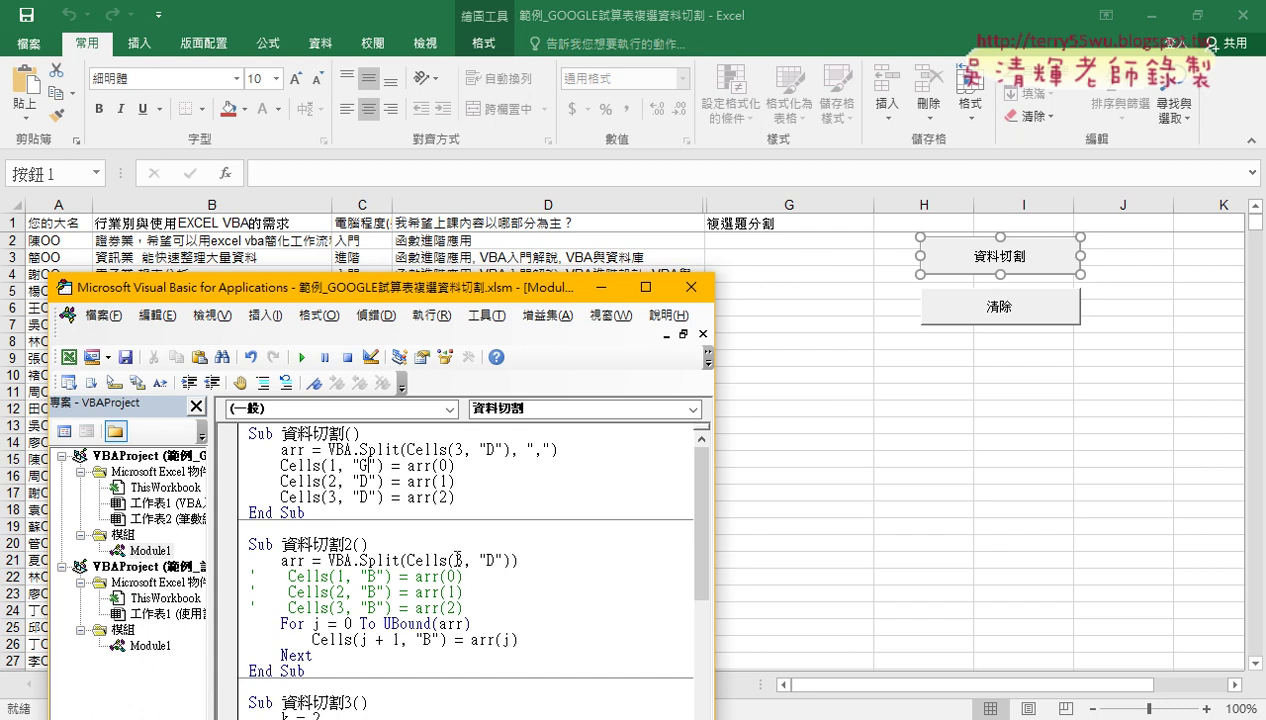
double_click(365, 482)
type("G")
double_click(366, 497)
type("G")
Set the output rows to 3, 4 and 4, then run the 資料切割 macro
double_click(334, 466)
type("3")
double_click(332, 481)
type("4")
double_click(331, 497)
type("4")
left_click_drag(558, 450, 328, 450)
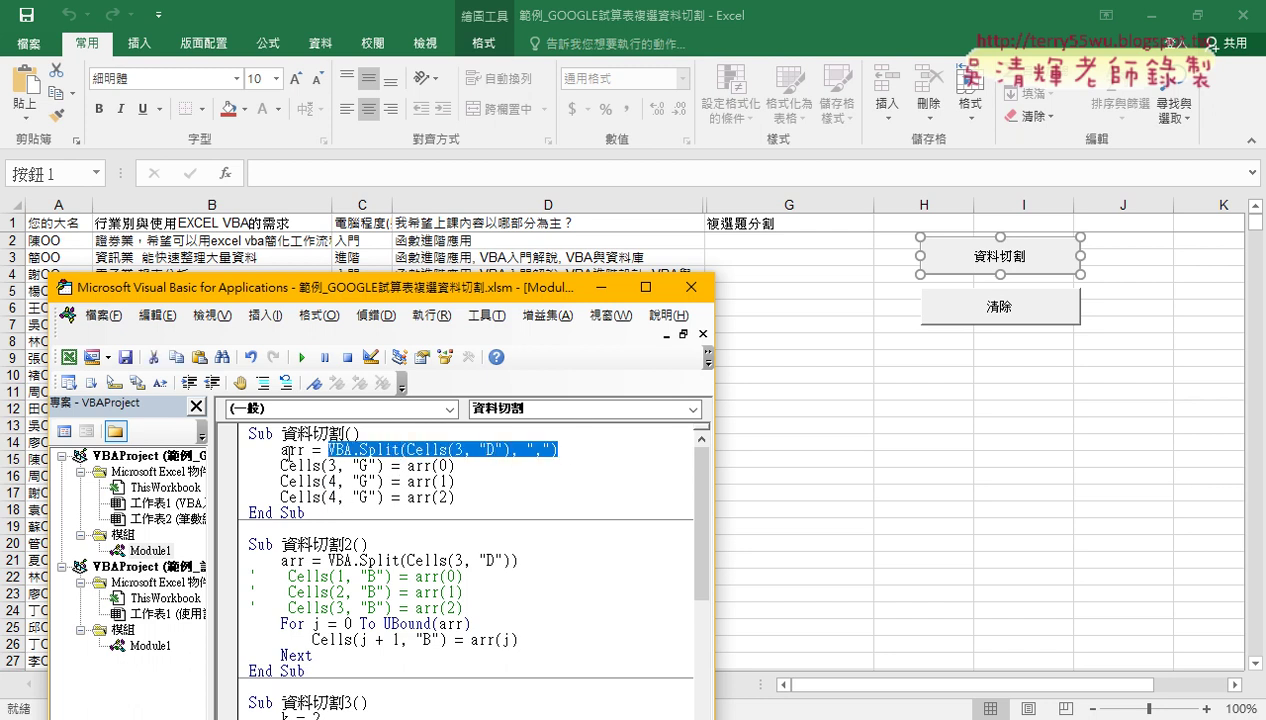
left_click(320, 495)
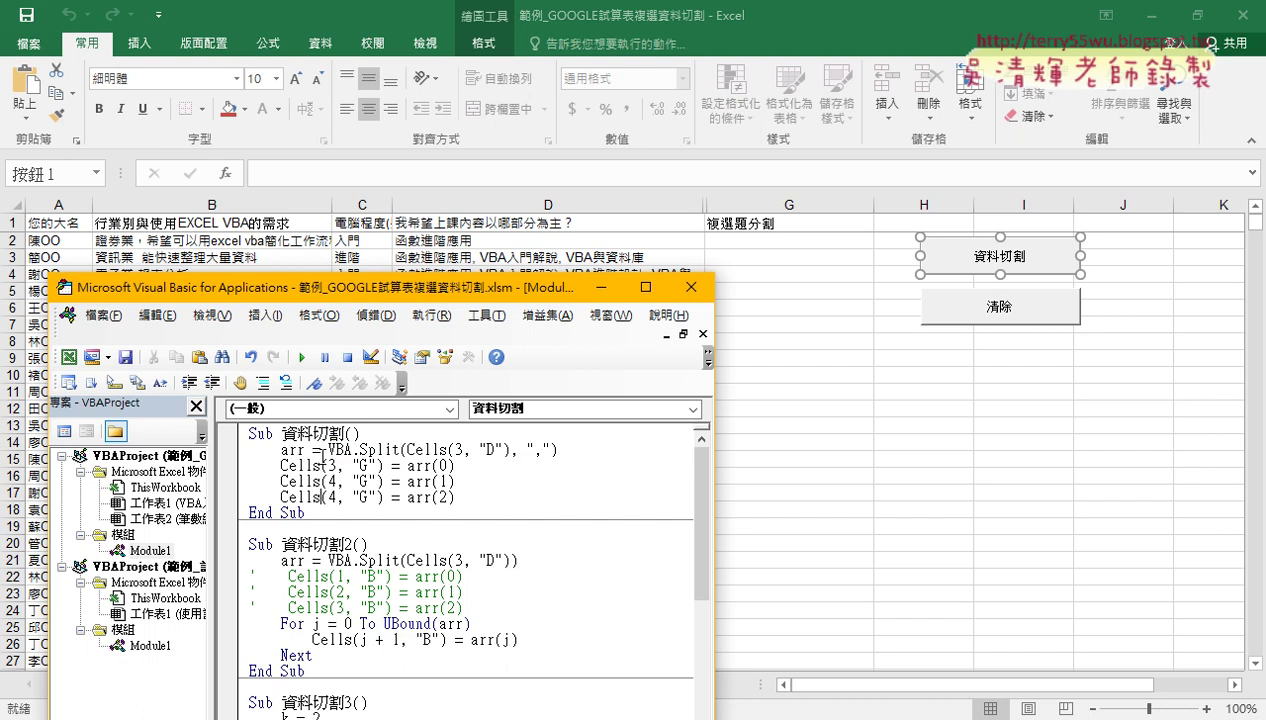
left_click(301, 357)
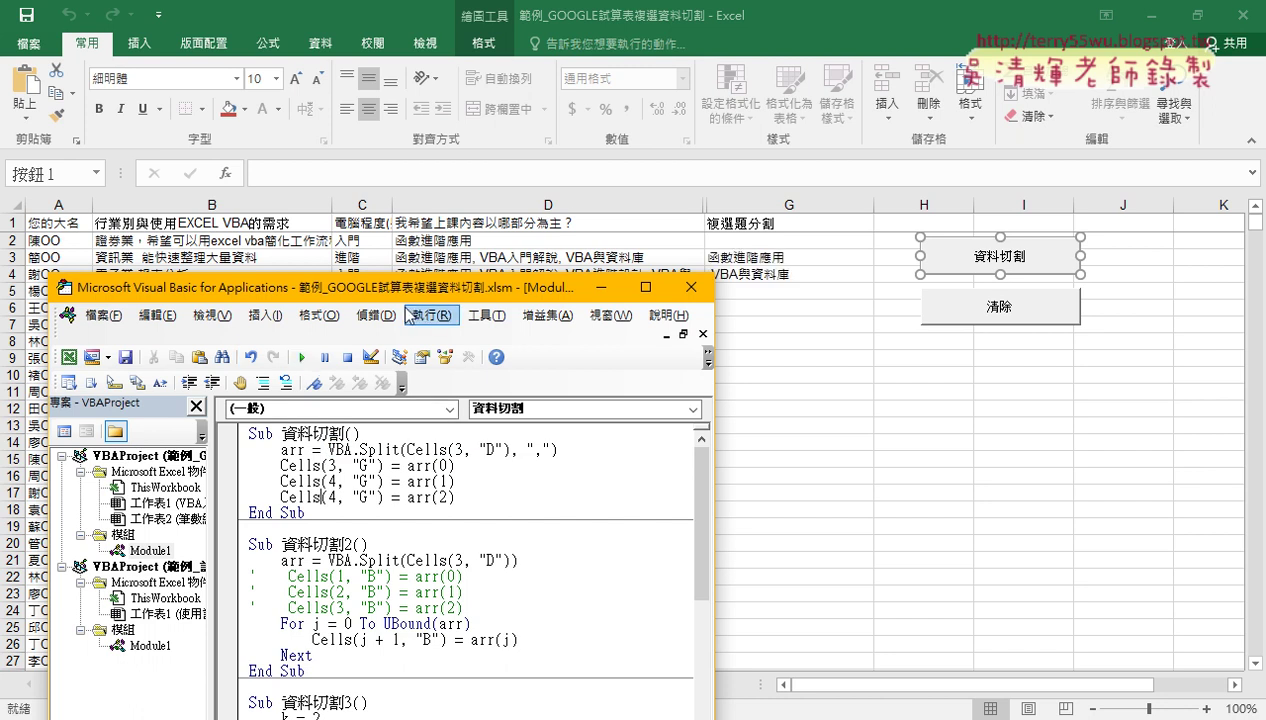
Correct the third output row to 5 and rerun the macro to fill G3:G5
left_click_drag(418, 301, 337, 305)
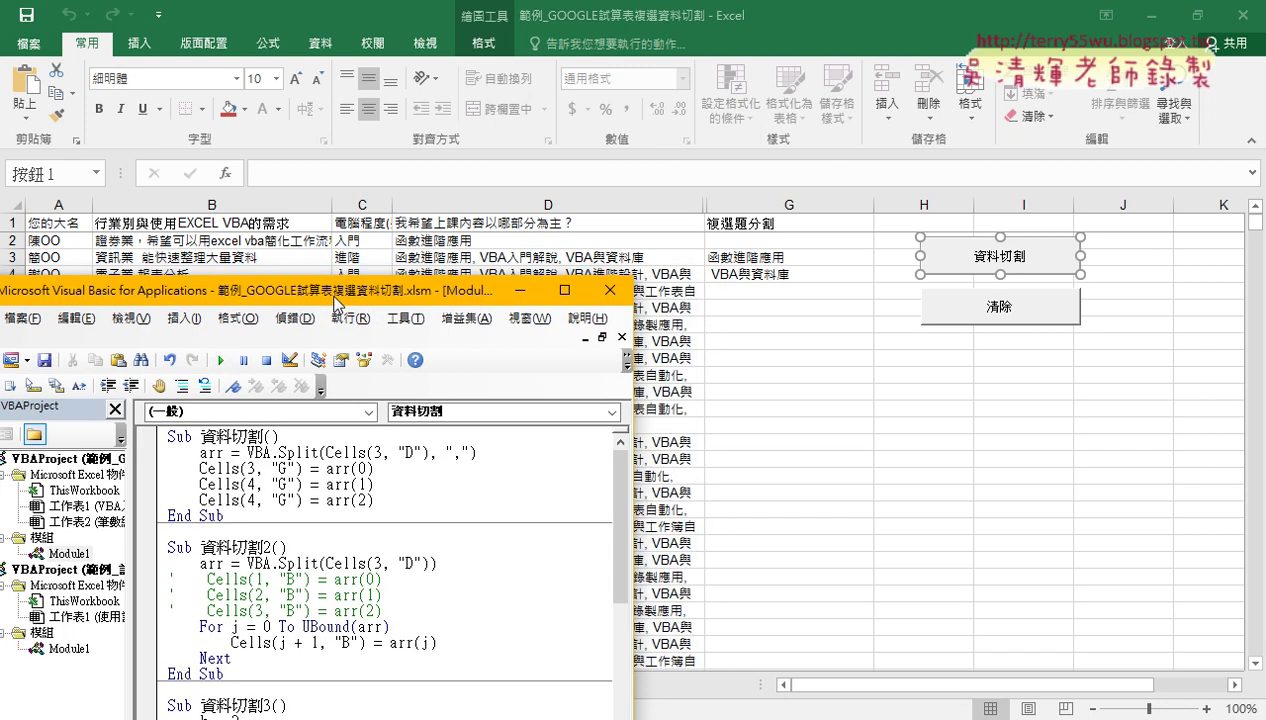
double_click(251, 499)
type("5")
left_click(221, 359)
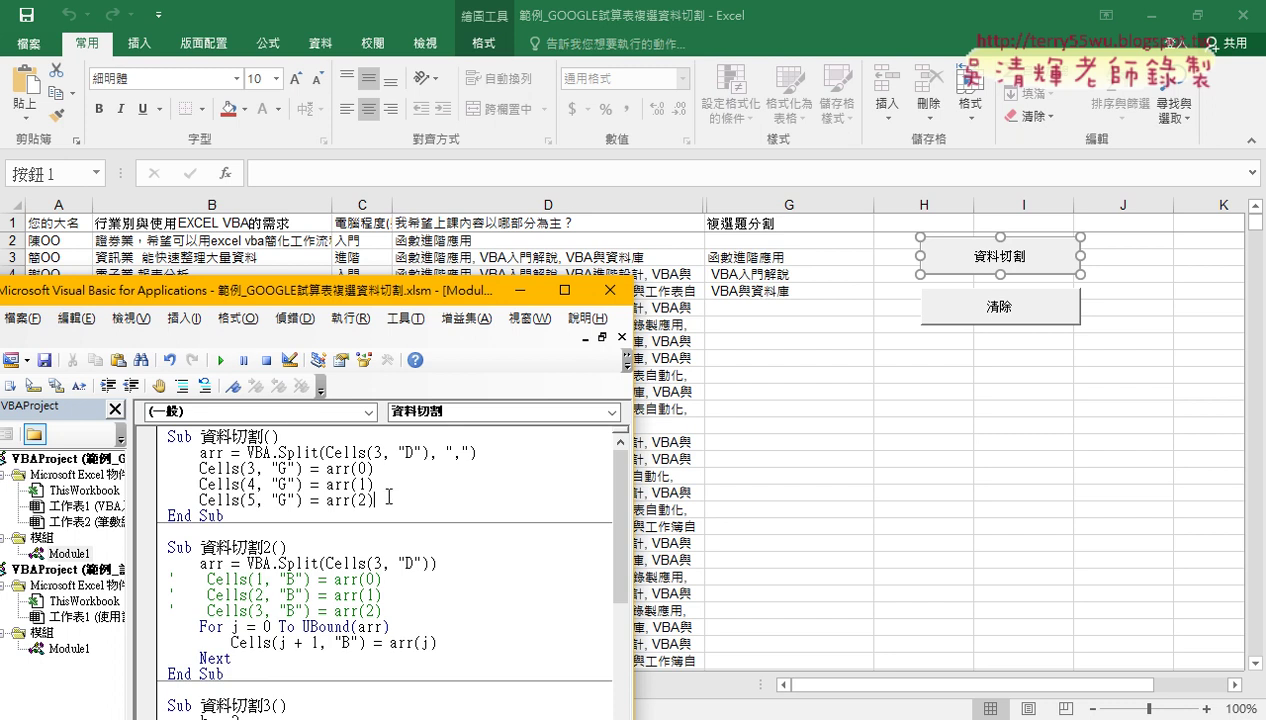
left_click_drag(378, 500, 165, 470)
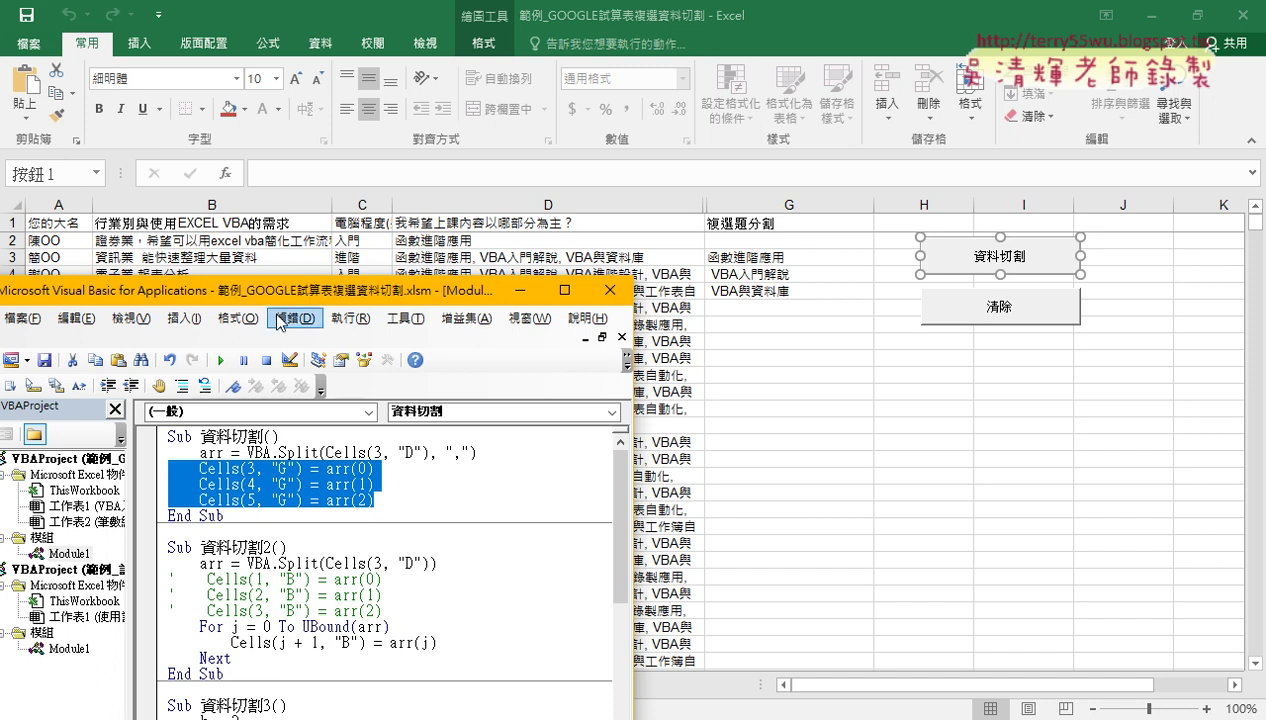
Delete the old loop header and body in 資料切割2, dismissing the compile-error message
left_click_drag(278, 293, 291, 230)
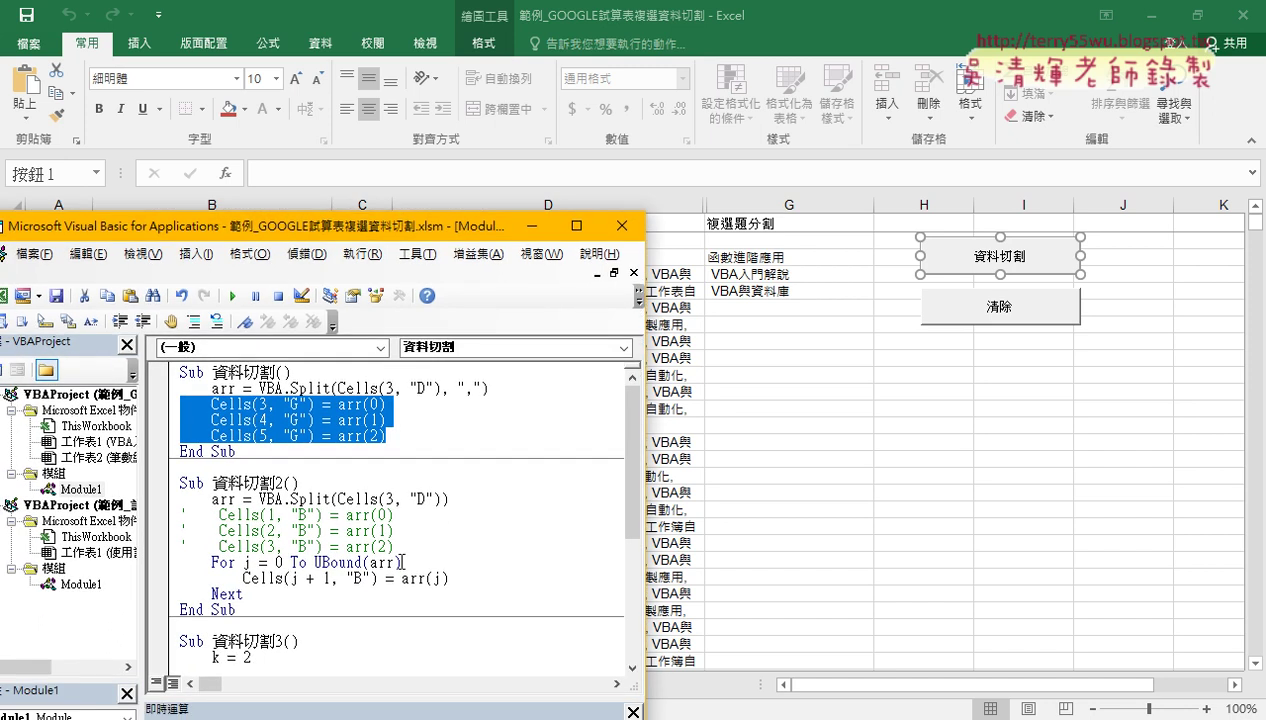
mouse_move(400, 546)
left_mouse_down()
mouse_move(170, 522)
mouse_move(168, 507)
left_mouse_up()
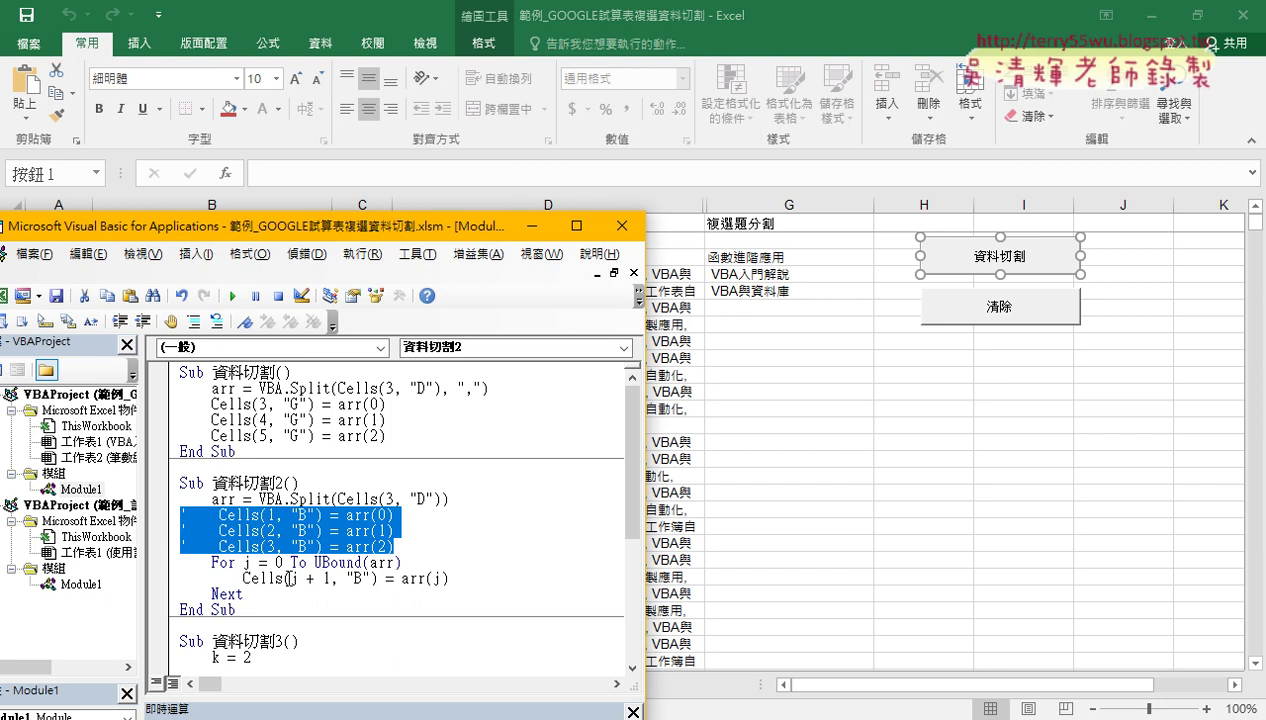
left_click_drag(253, 594, 228, 578)
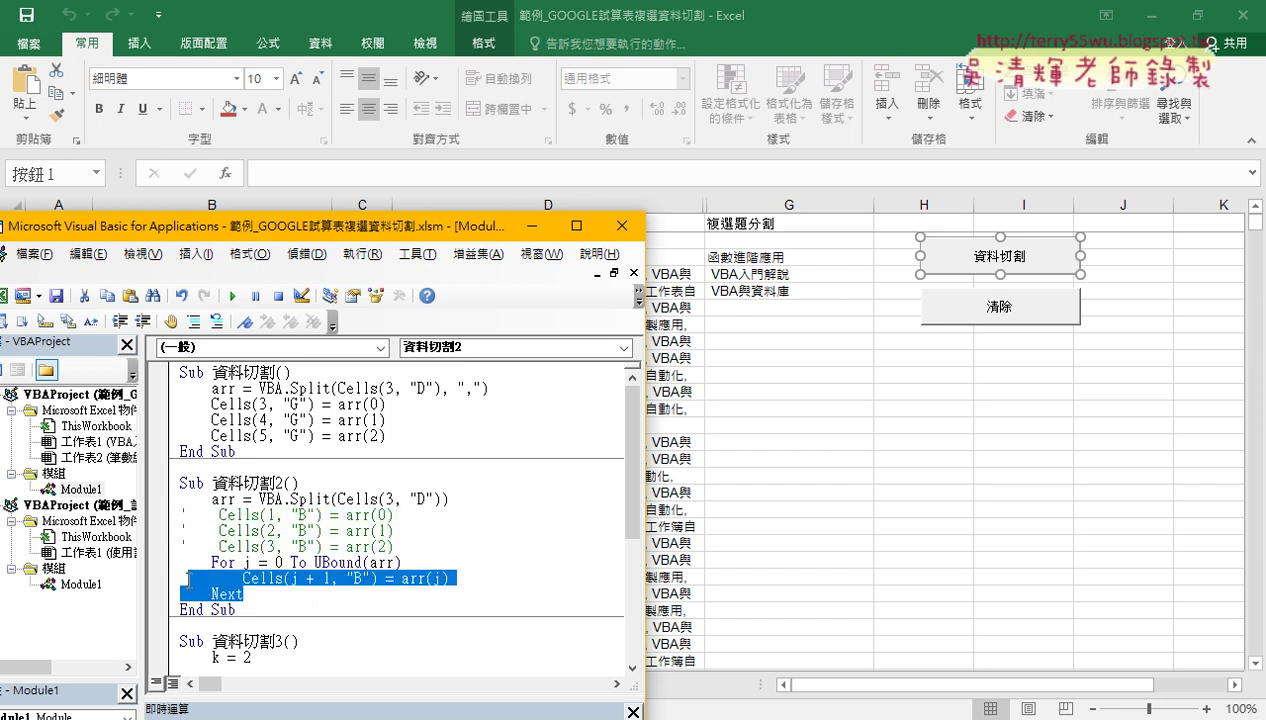
left_click(250, 587)
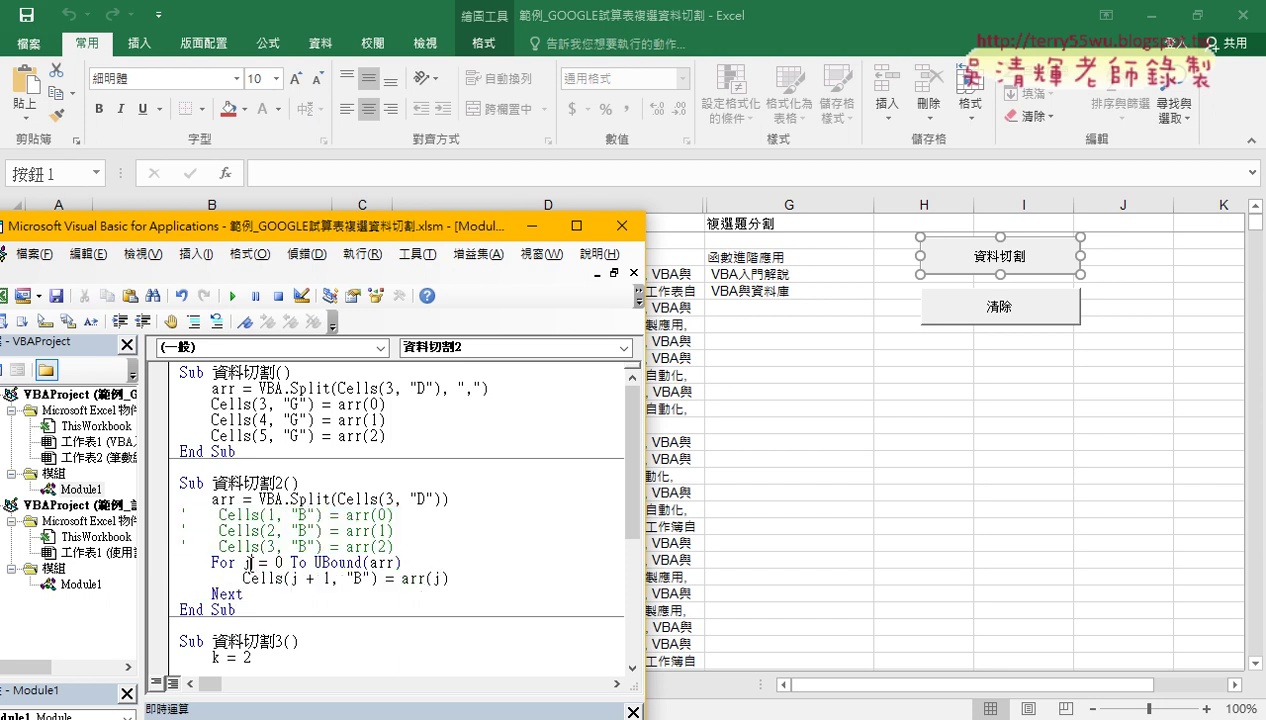
double_click(246, 562)
left_click(246, 563)
left_click_drag(246, 563, 252, 592)
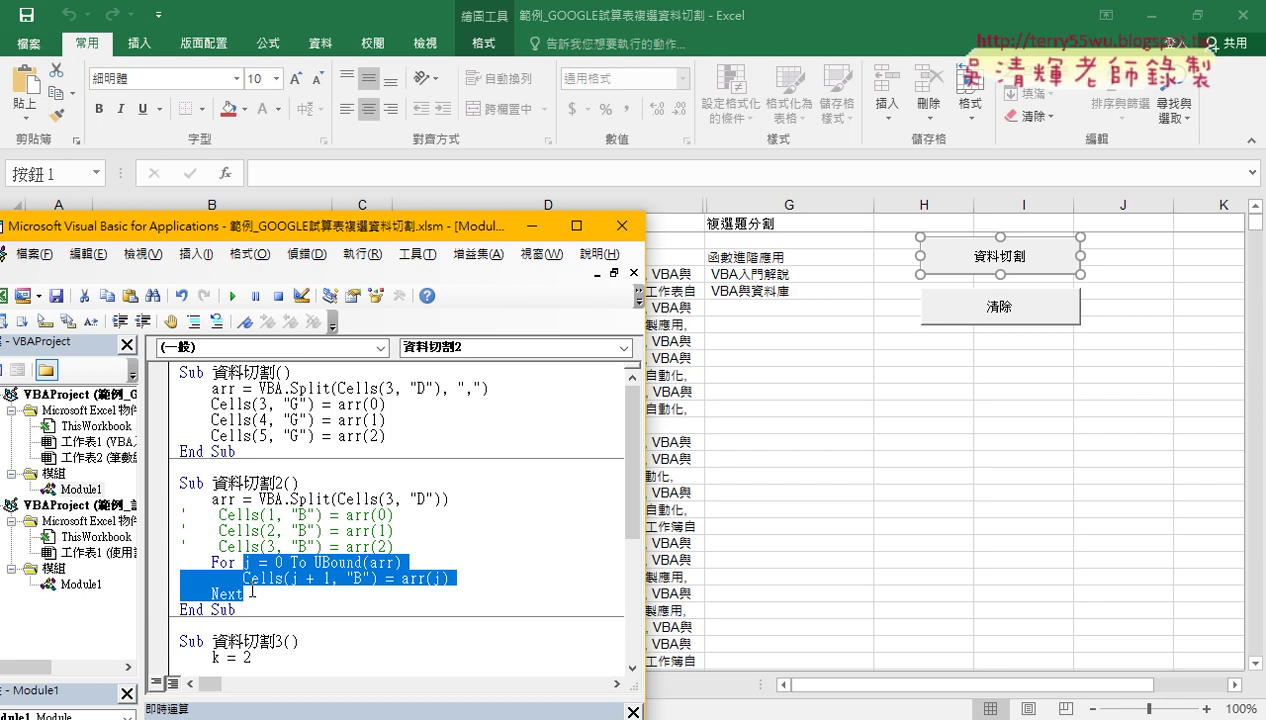
key("Delete")
key("Return")
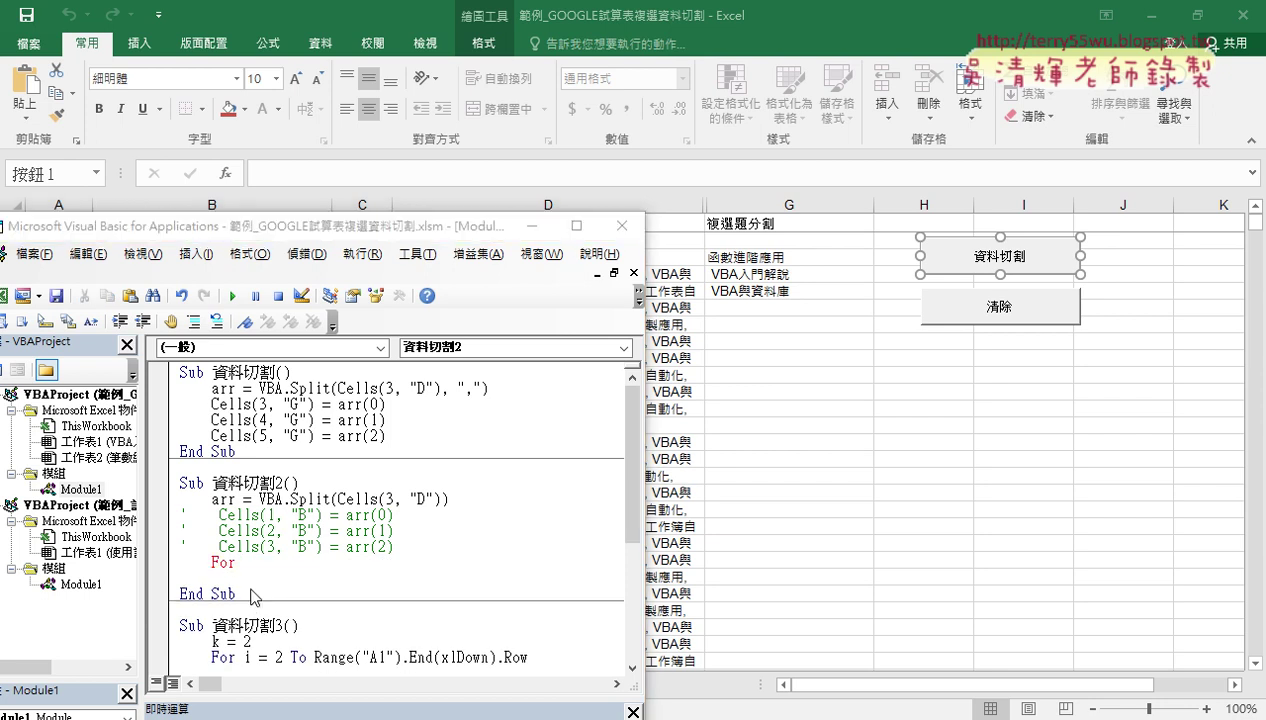
key("Return")
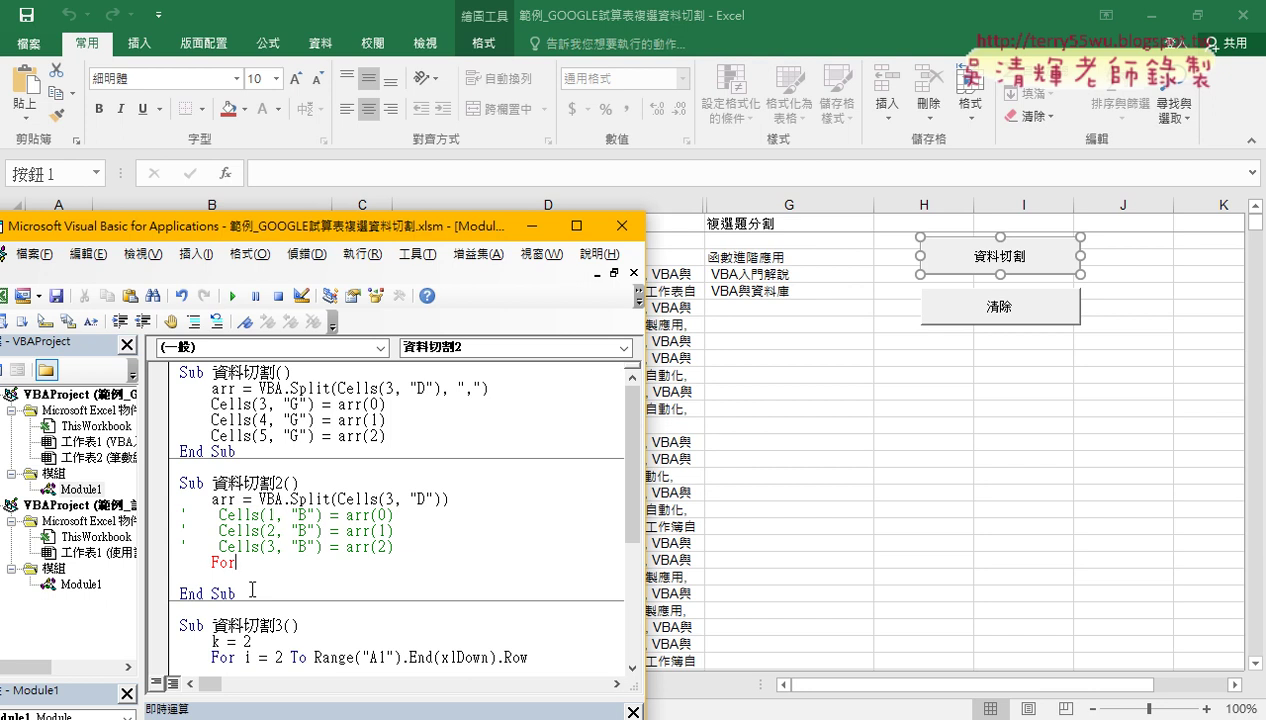
Write the loop For j = 0 To UBound(arr) with a closing Next
type(" j=")
type("0")
type(" to")
type(" 2u")
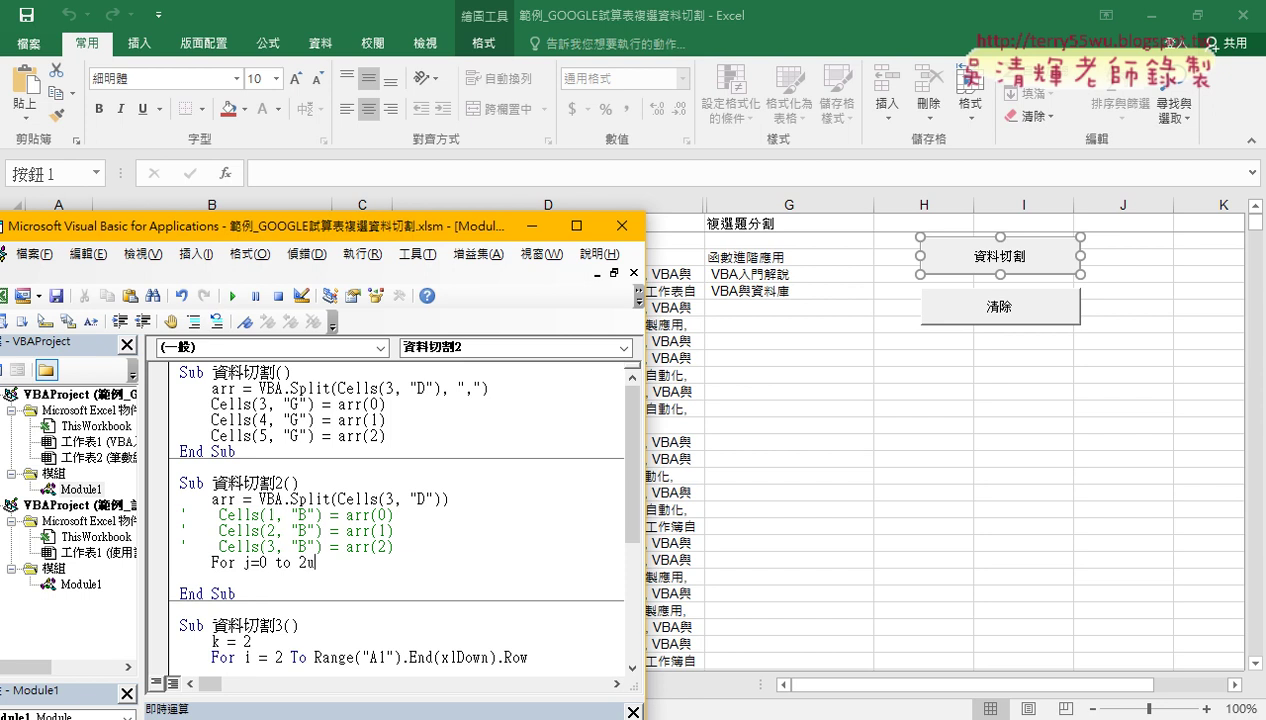
key("BackSpace")
type("ubou")
type("n")
type("(a")
type("rr")
type(")")
key("Return")
key("Return")
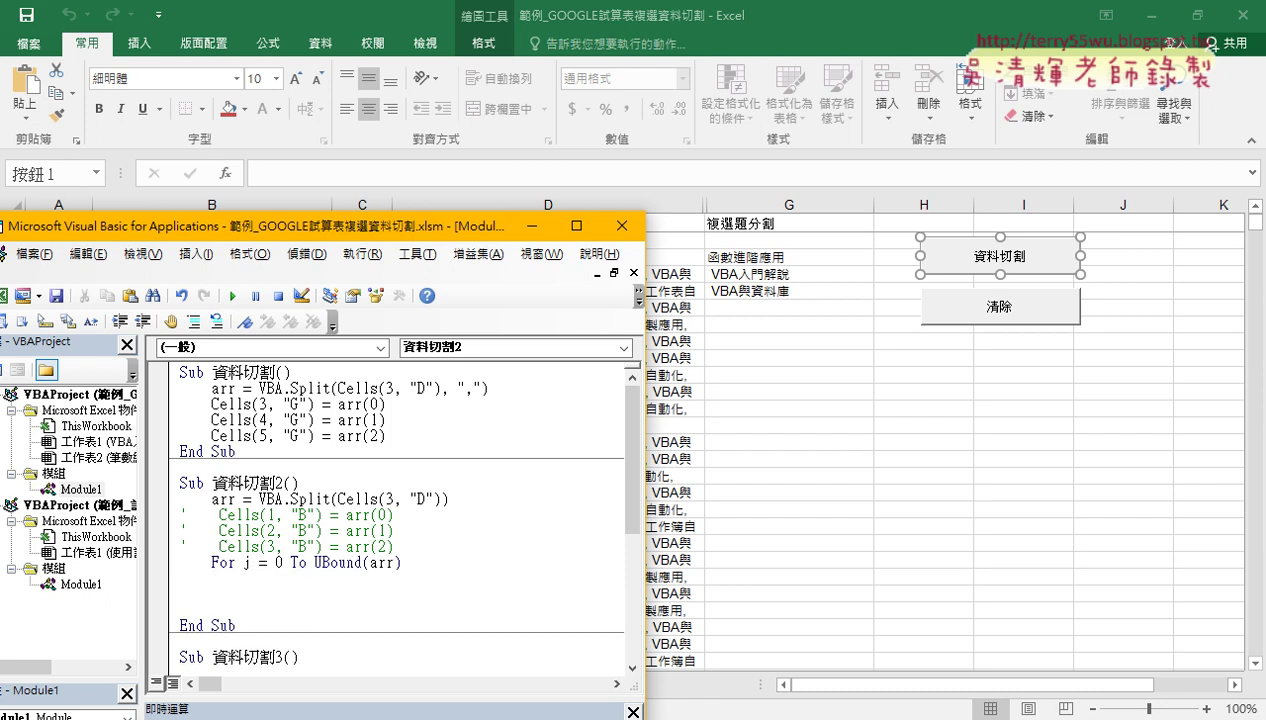
type("next")
key("Up")
Insert Cells(j + 3, "G") = arr(j) inside the loop body
mouse_move(314, 404)
left_mouse_down()
mouse_move(211, 404)
mouse_move(258, 590)
left_mouse_up()
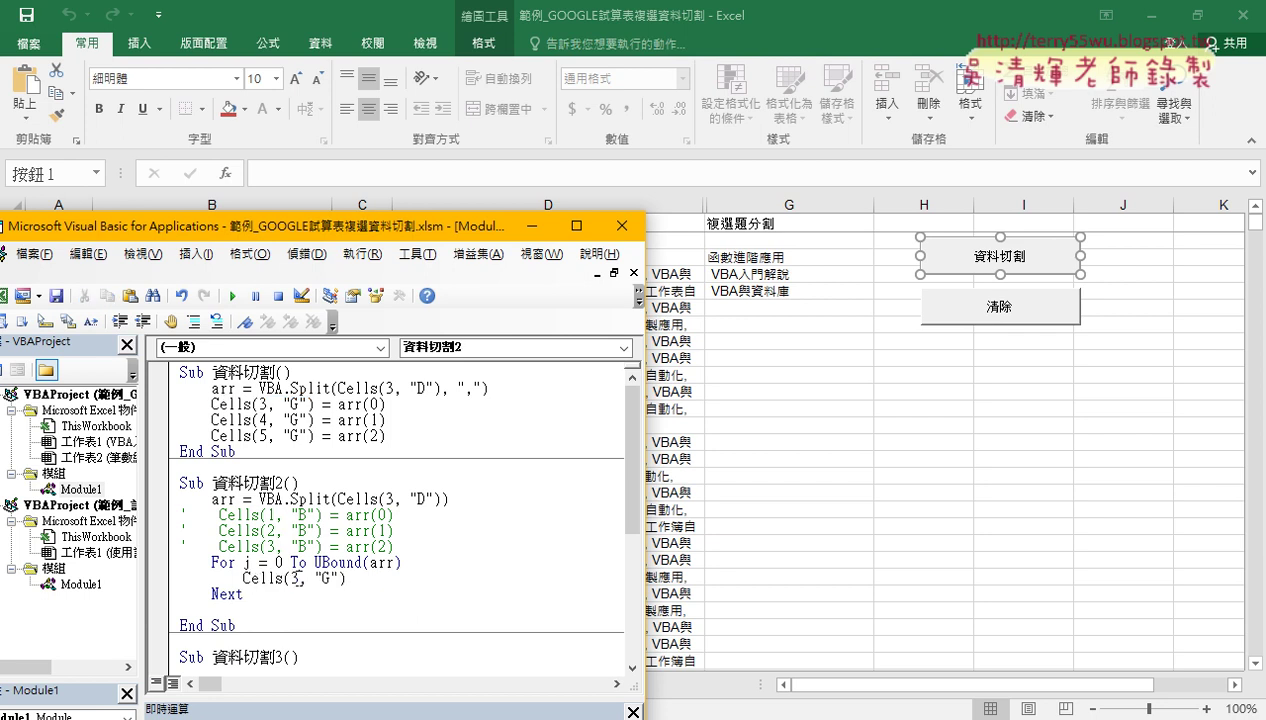
double_click(294, 578)
key("Left")
type("j")
type("+")
left_click(389, 580)
type("=a")
type("rr(")
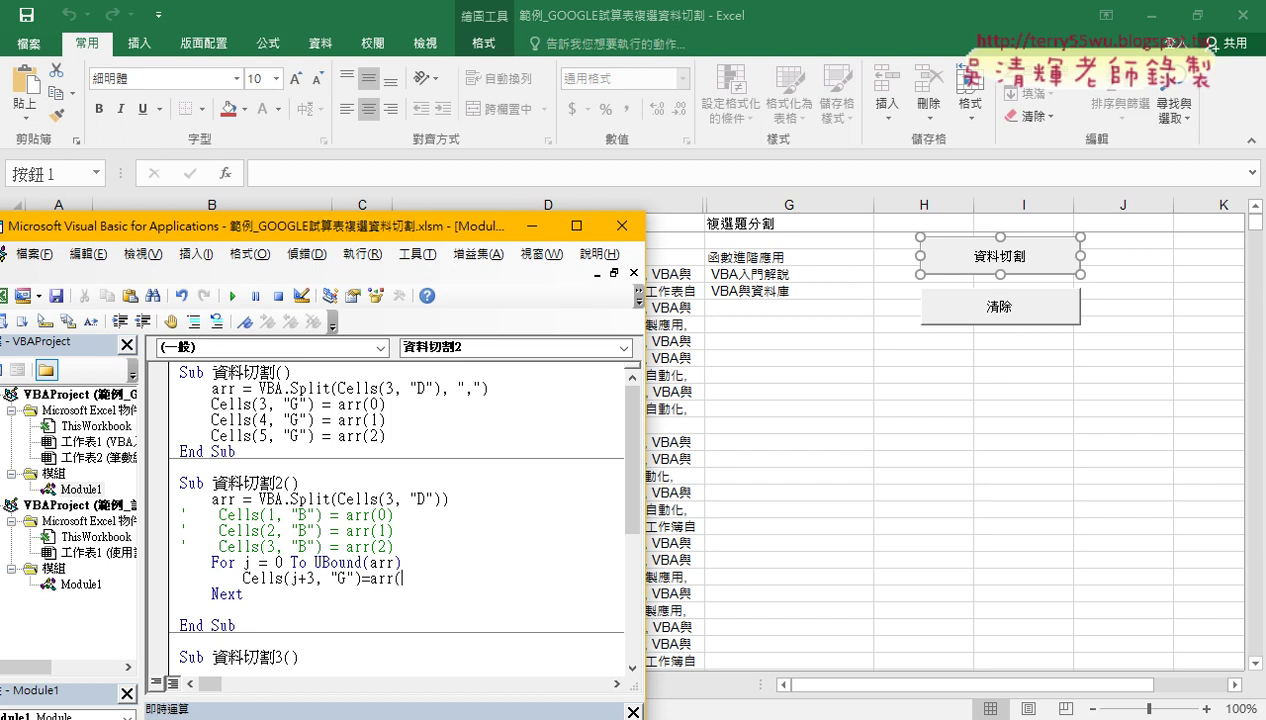
type("j)")
key("Up")
key("Up")
key("Up")
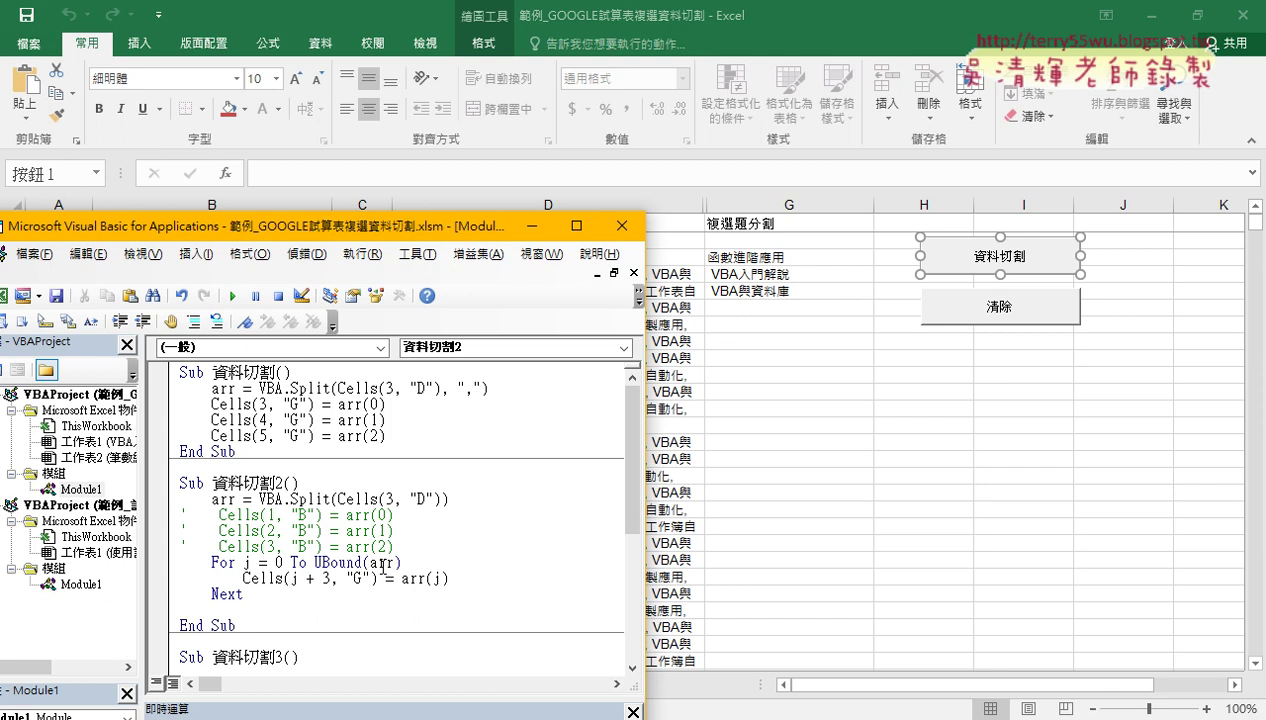
Clear the earlier results from cells G3:G5
left_click_drag(765, 258, 772, 289)
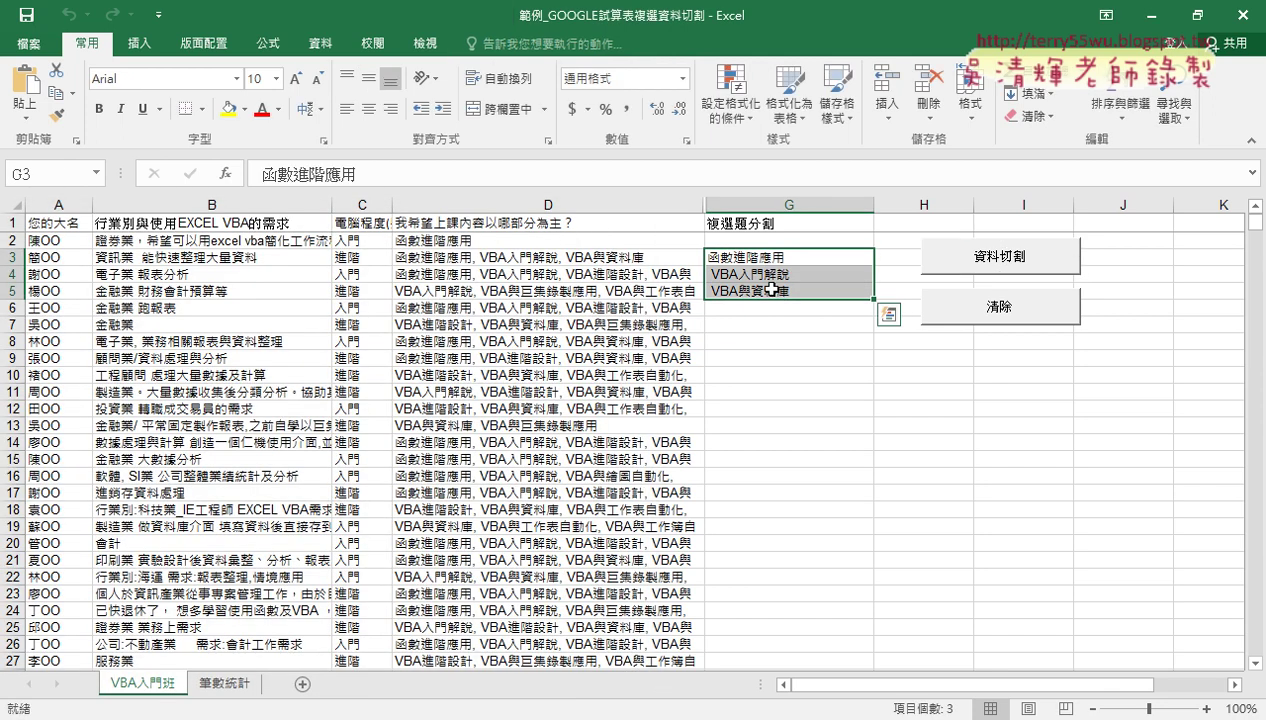
key("Delete")
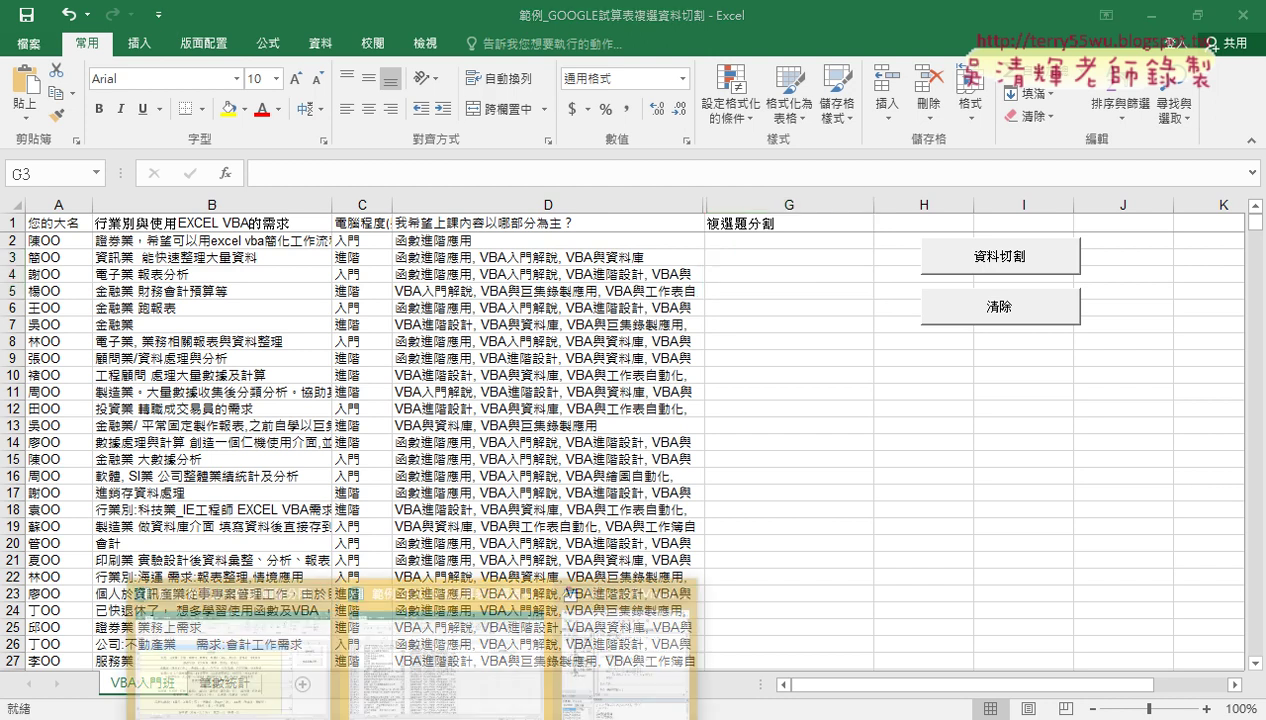
left_click(603, 668)
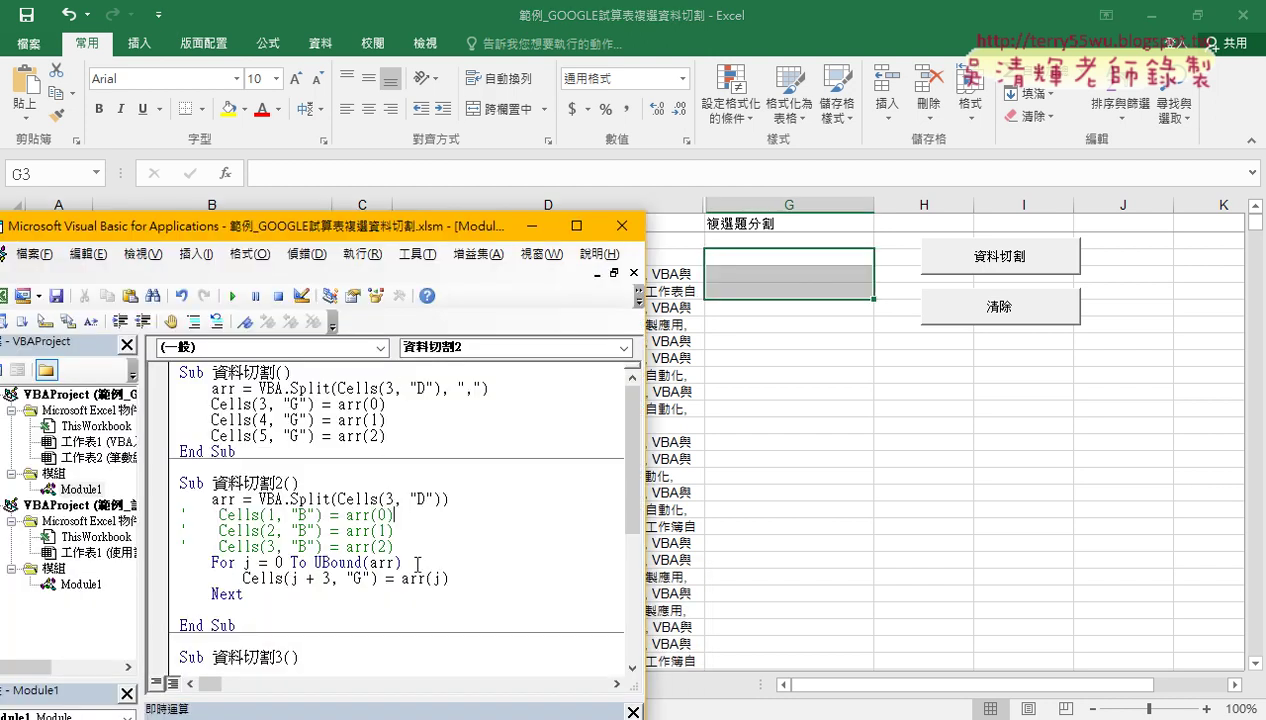
Run 資料切割2, filling G3:G5 with 函數進階應用, VBA入門解說 and VBA與資料庫
left_click(396, 435)
left_click_drag(396, 435, 170, 401)
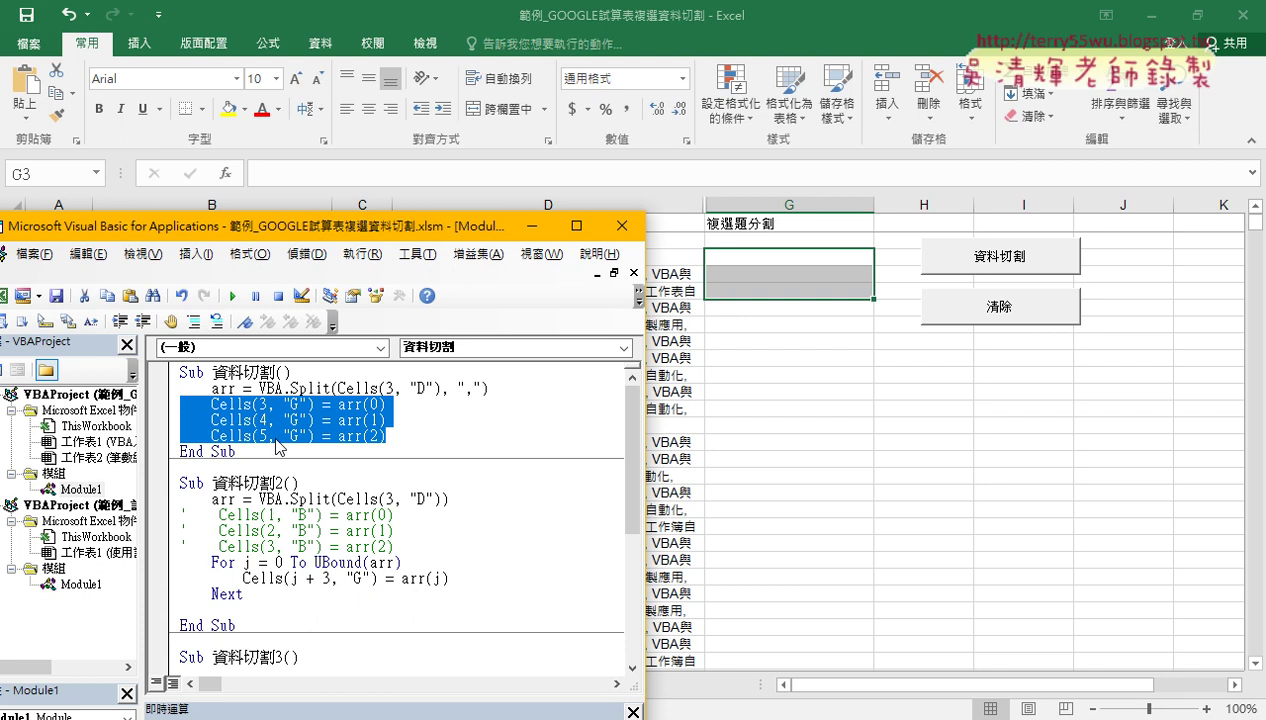
left_click(289, 555)
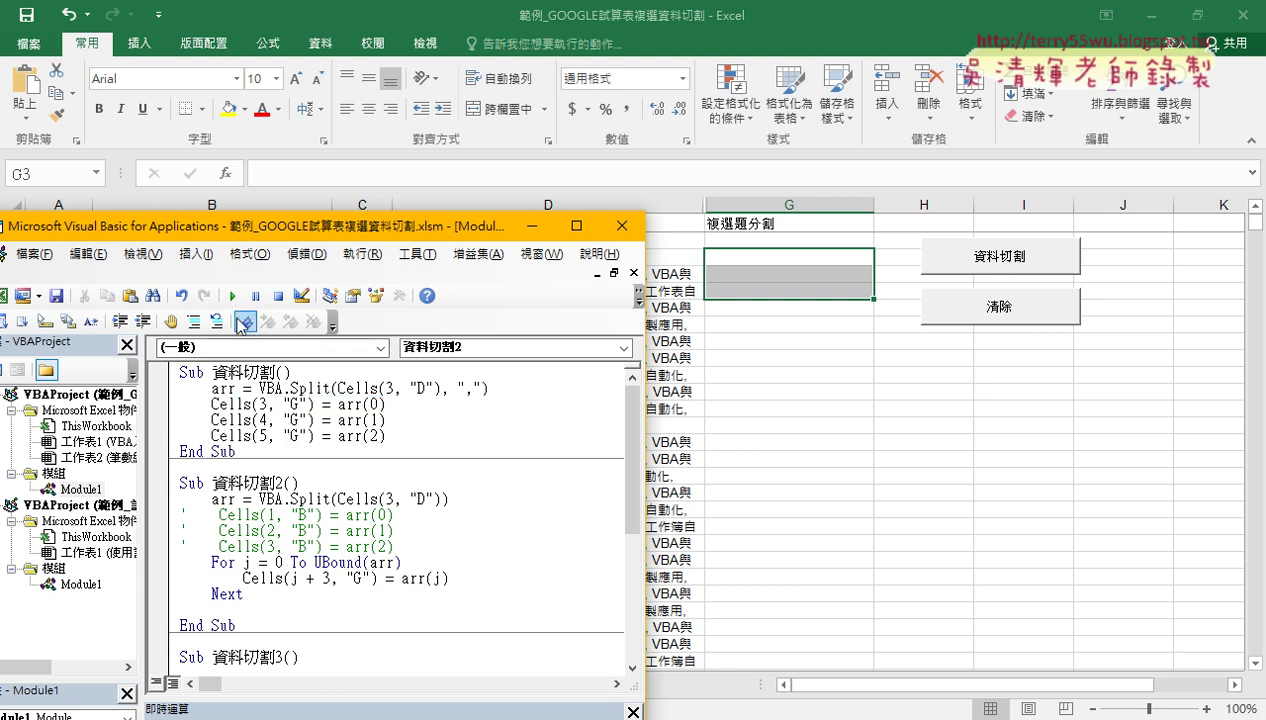
left_click(236, 298)
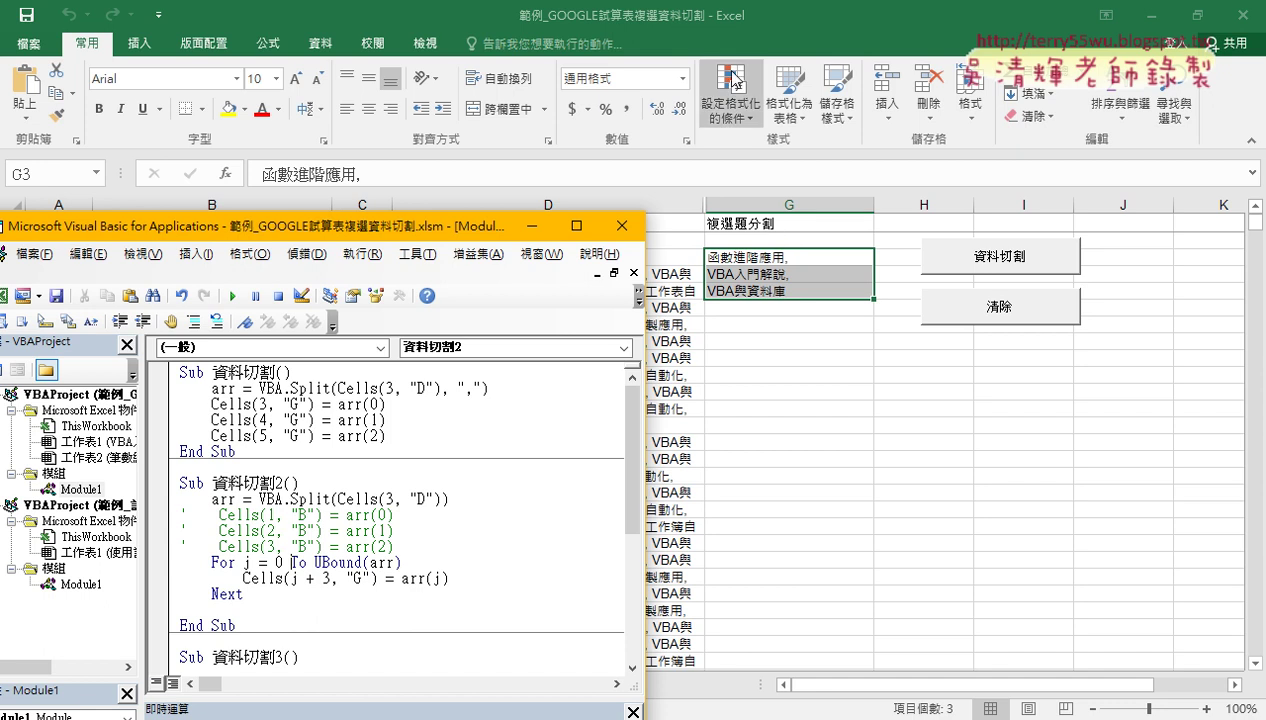
left_click_drag(377, 232, 411, 85)
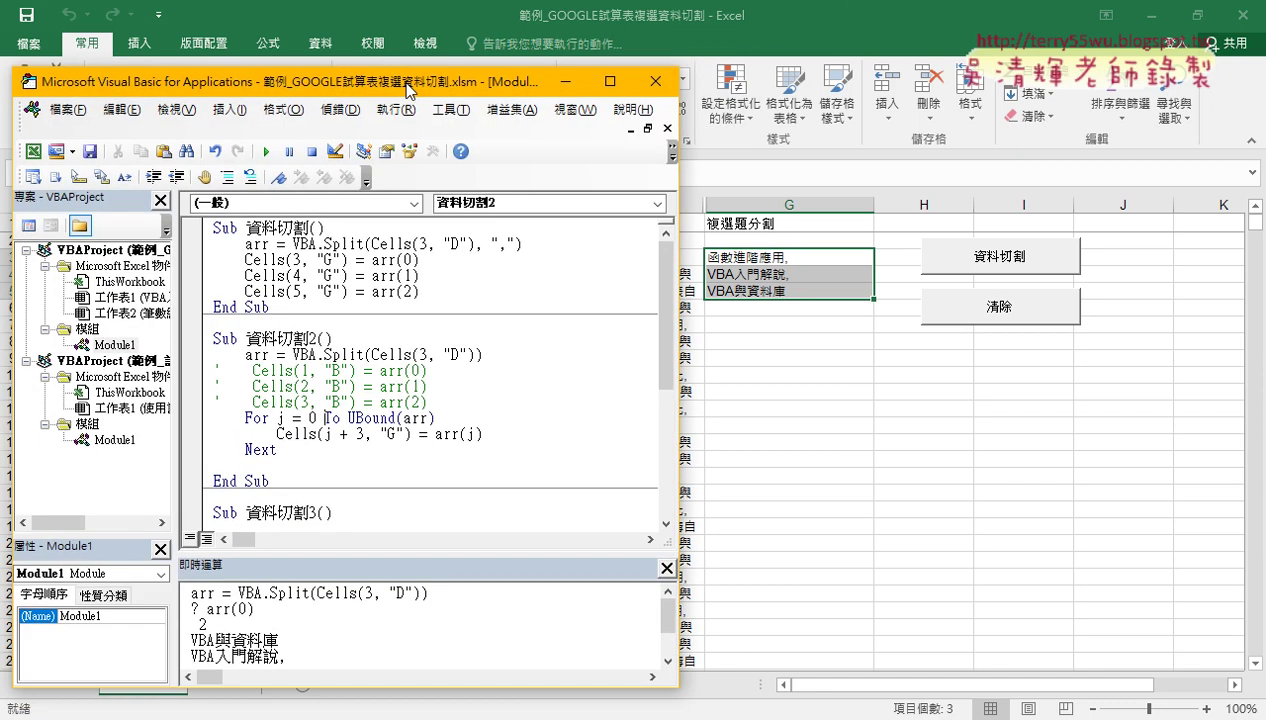
Close the Immediate window and highlight 資料切割3's k = 2, For i, Split and k = k + 1 lines
scroll(430, 380, "down", 2)
left_click(668, 566)
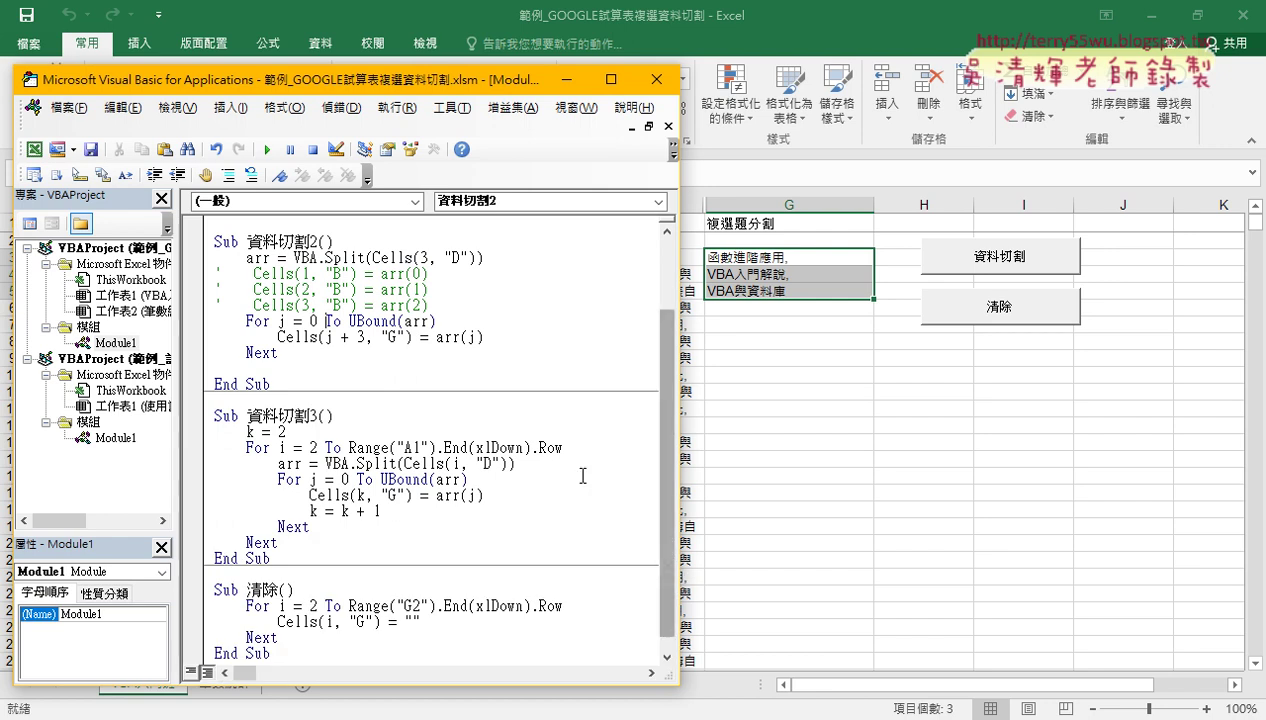
left_click_drag(290, 431, 204, 433)
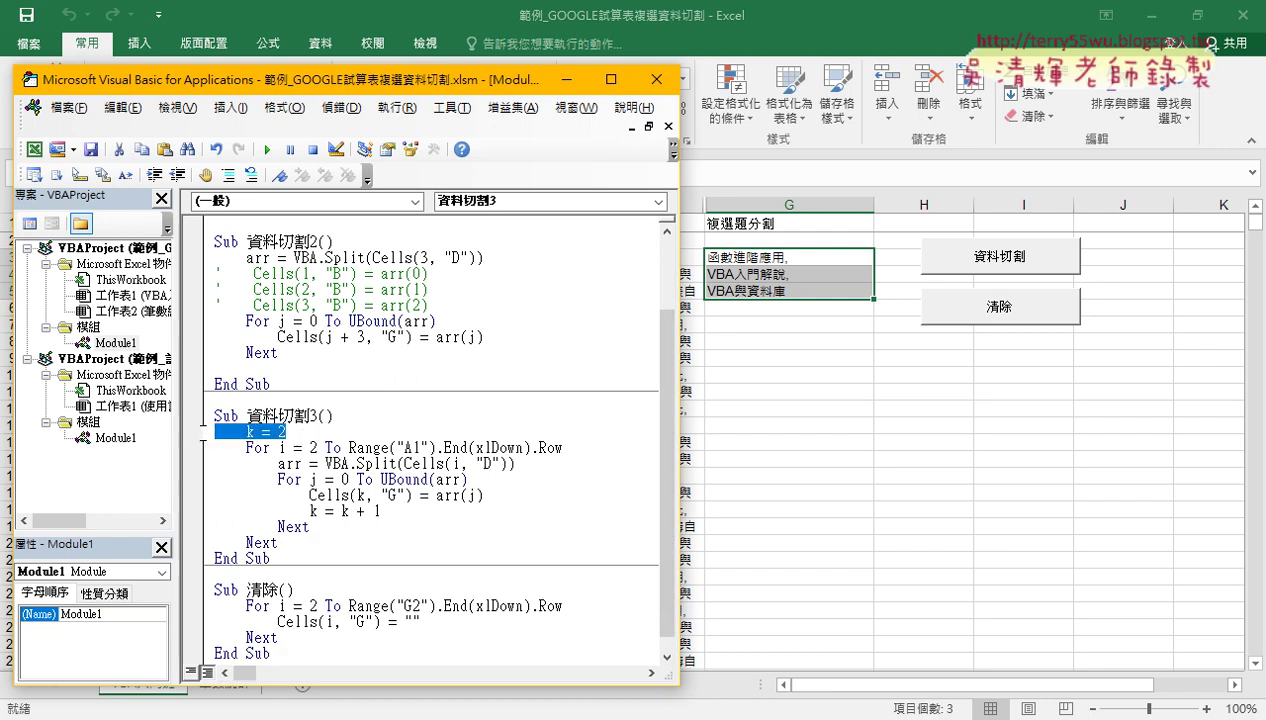
left_click_drag(582, 447, 189, 452)
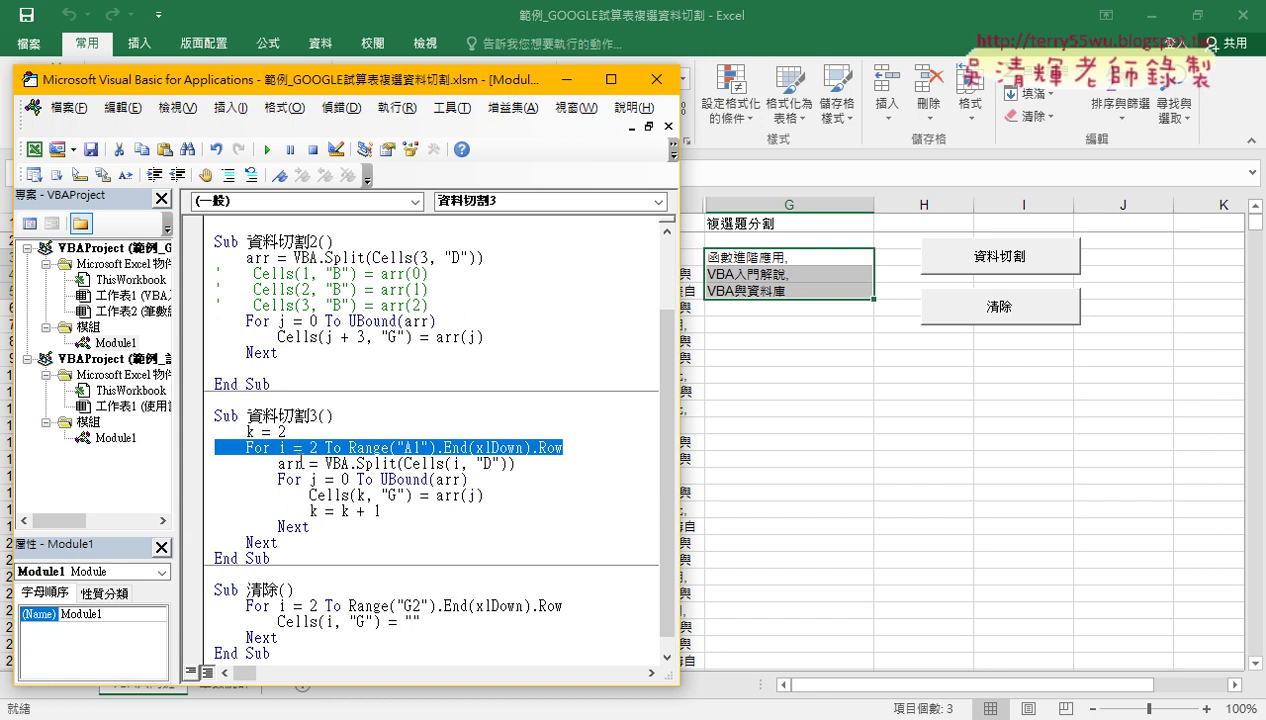
left_click_drag(278, 464, 520, 464)
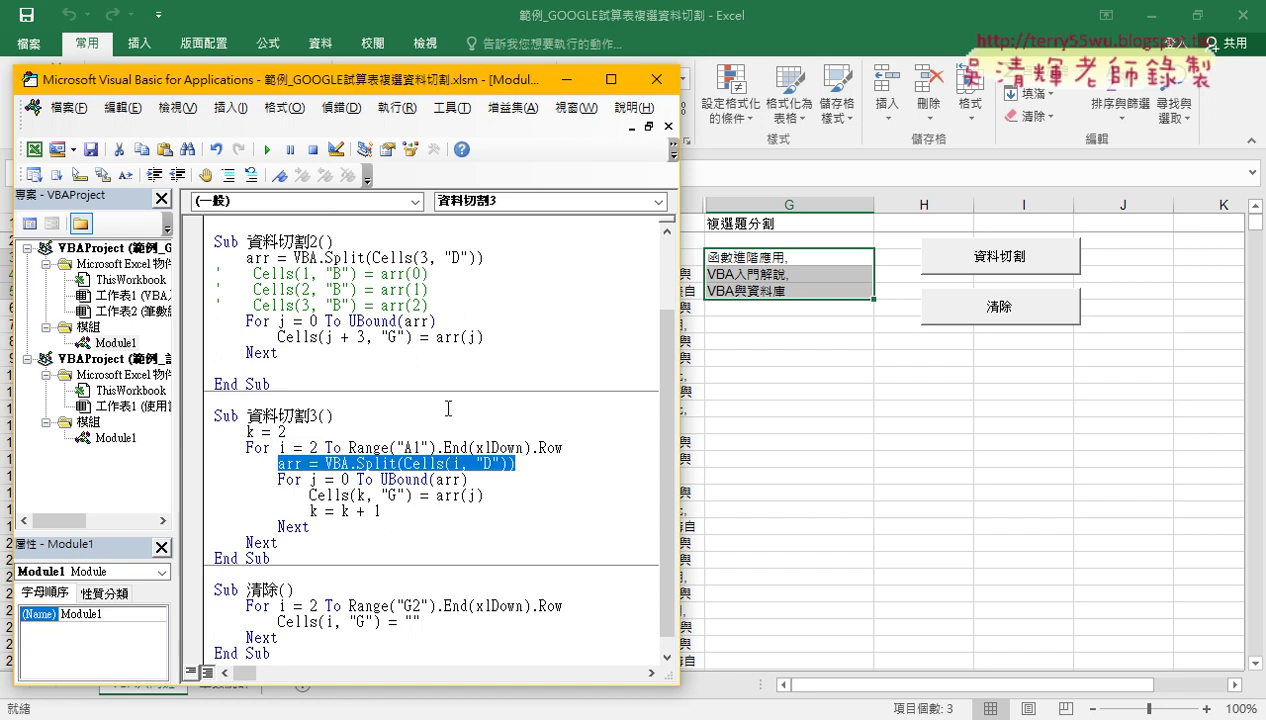
left_click(452, 479)
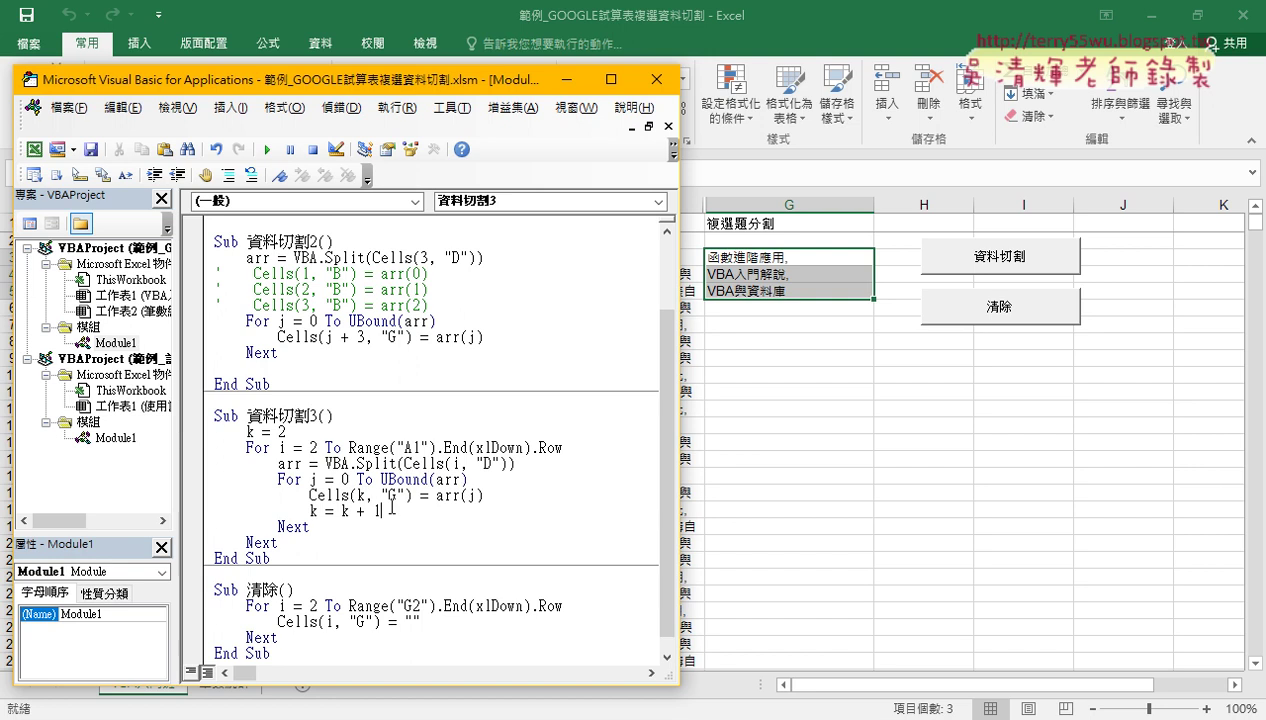
left_click_drag(381, 511, 309, 511)
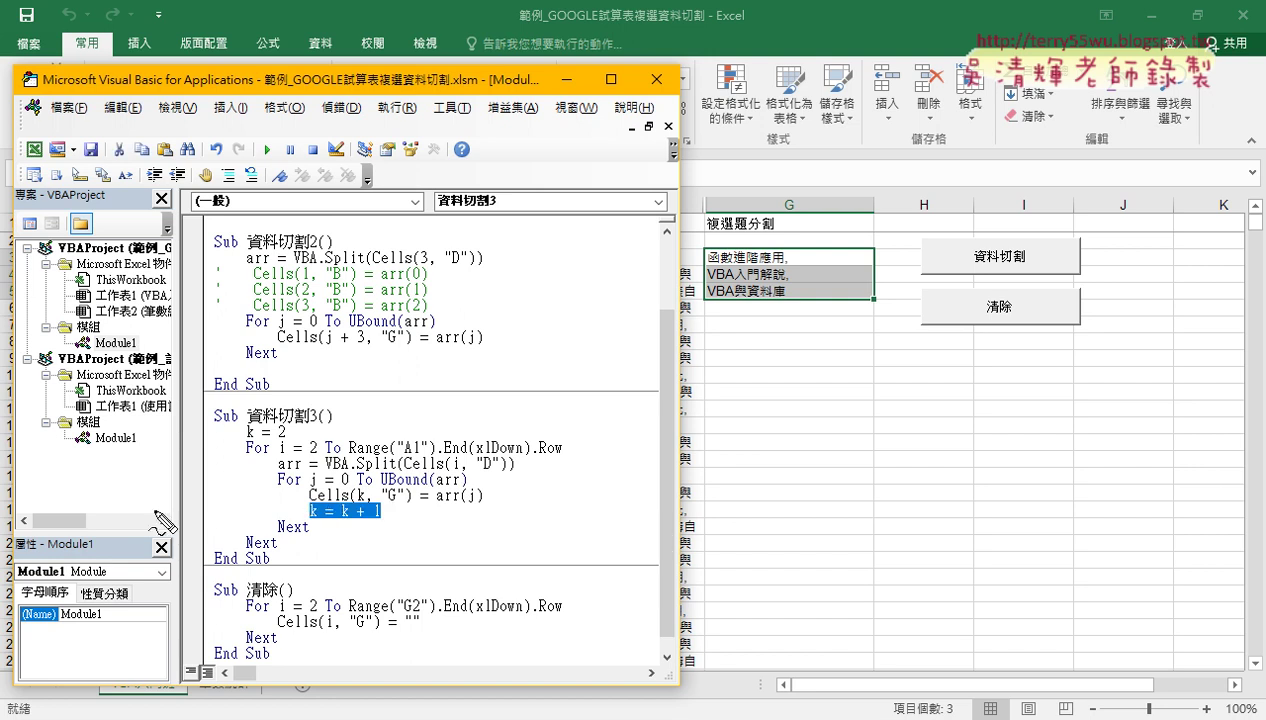
Re-highlight parts of 資料切割3 and the worksheet, then place the caret inside 資料切割3
left_click_drag(292, 440, 318, 424)
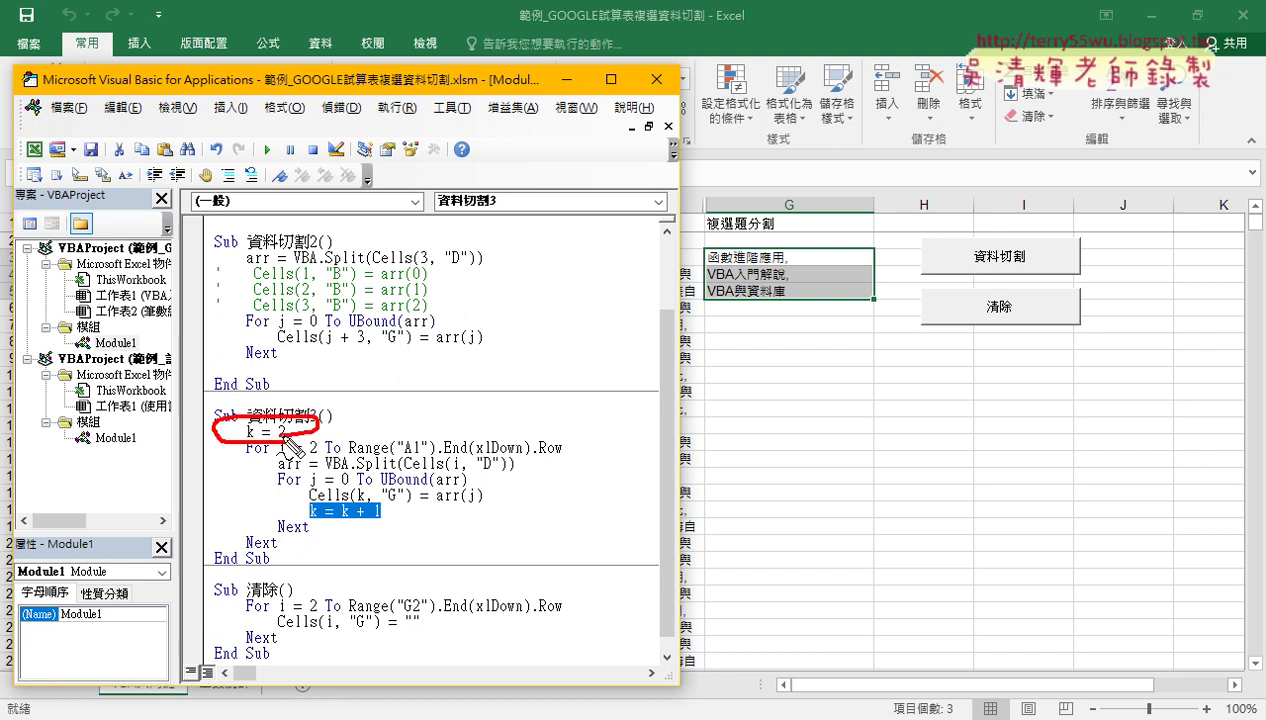
left_click_drag(380, 520, 385, 521)
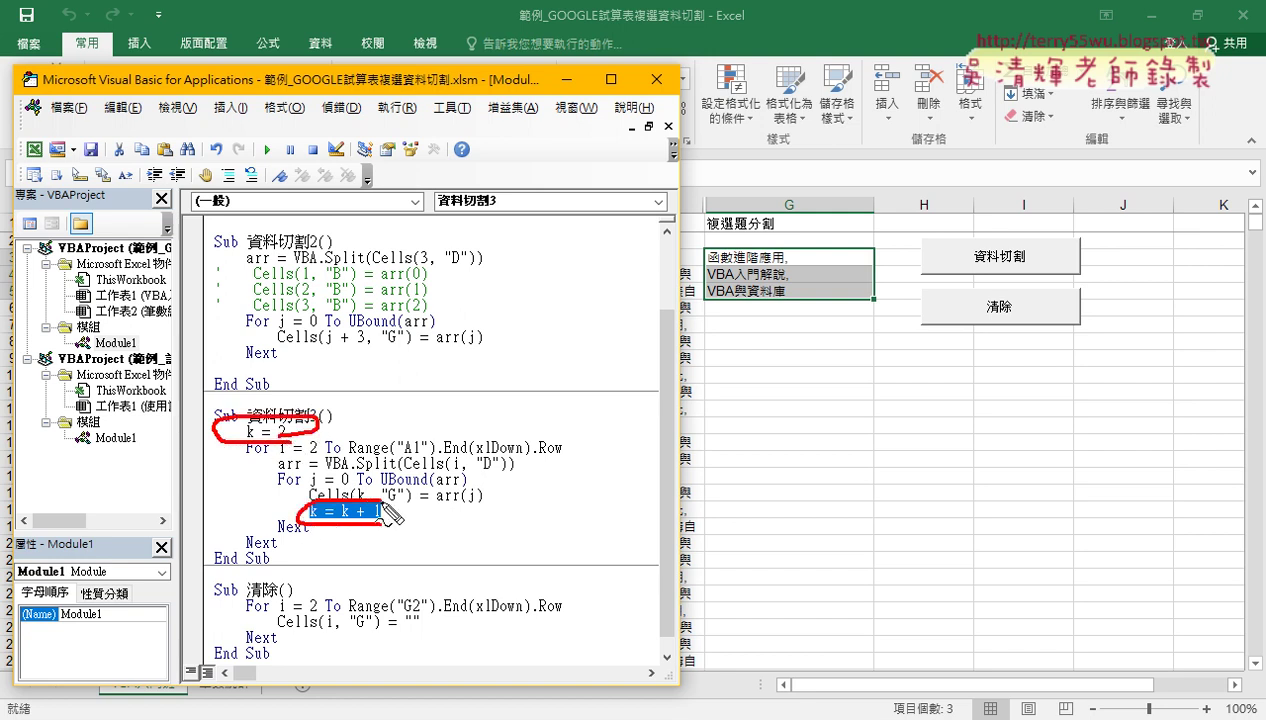
mouse_move(771, 284)
left_mouse_down()
mouse_move(772, 357)
mouse_move(808, 336)
left_mouse_up()
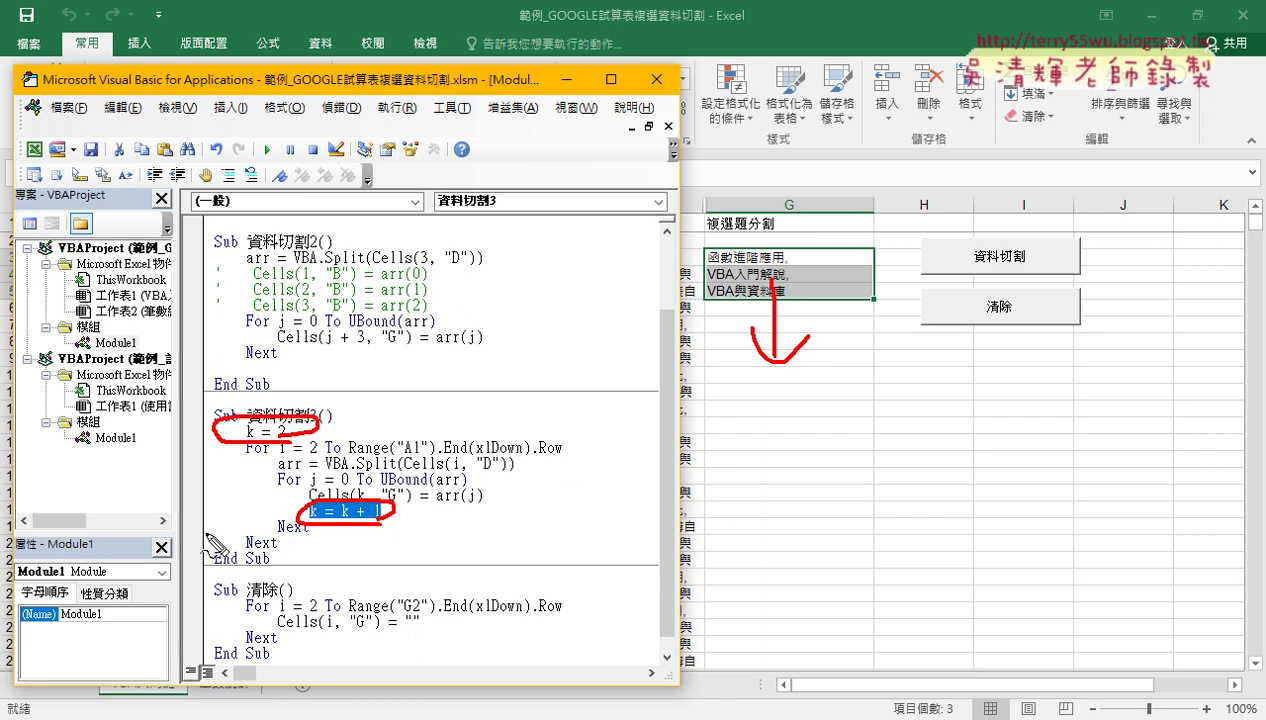
mouse_move(212, 540)
left_mouse_down()
mouse_move(181, 462)
mouse_move(240, 436)
mouse_move(214, 448)
left_mouse_up()
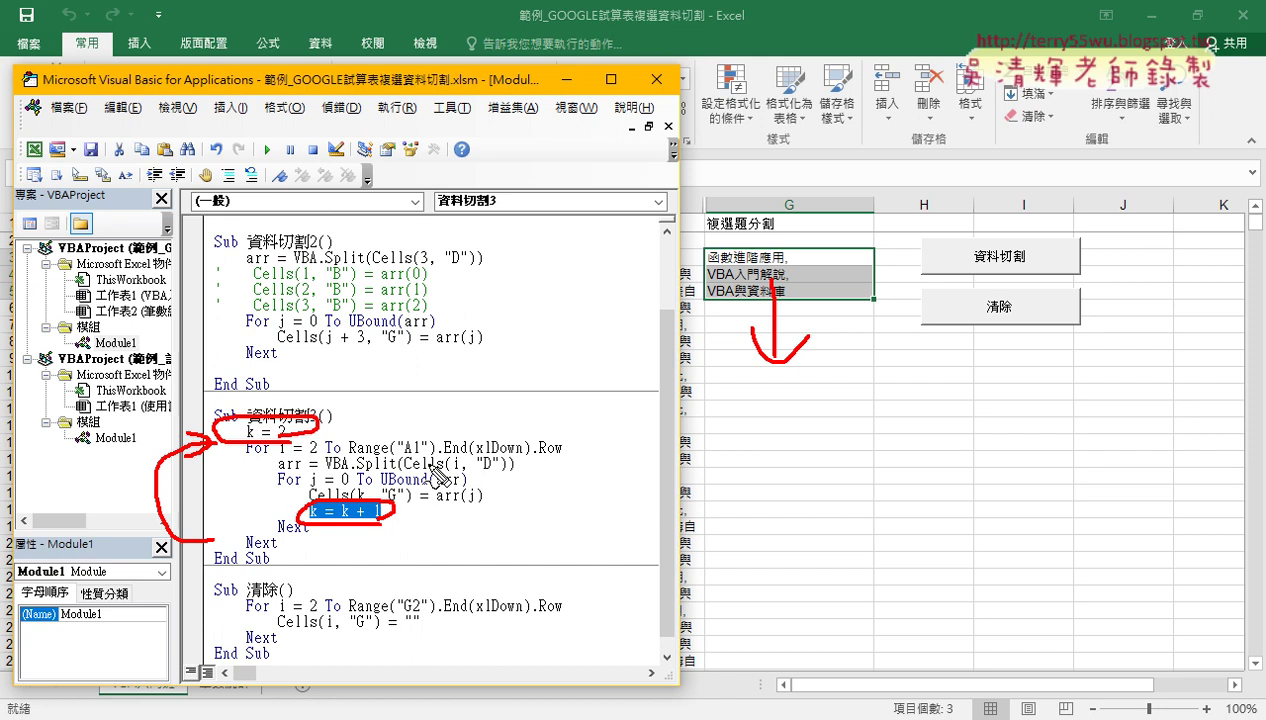
key("Escape")
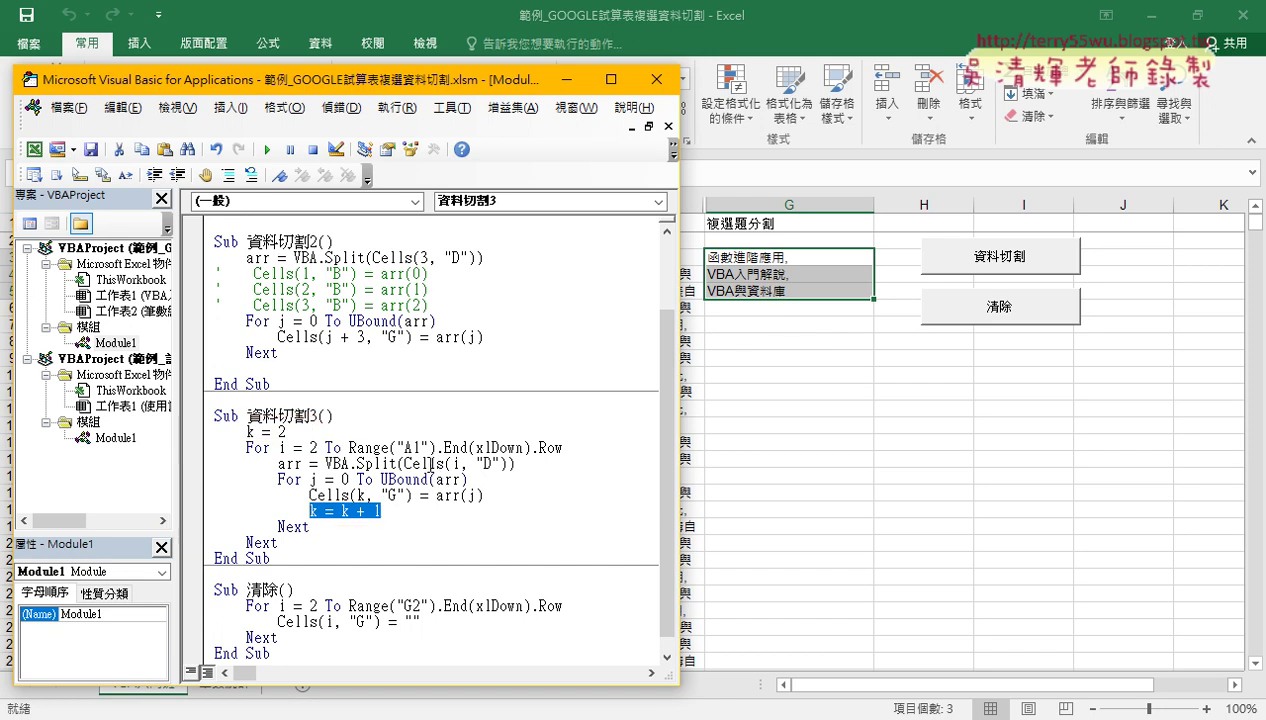
left_click(318, 479)
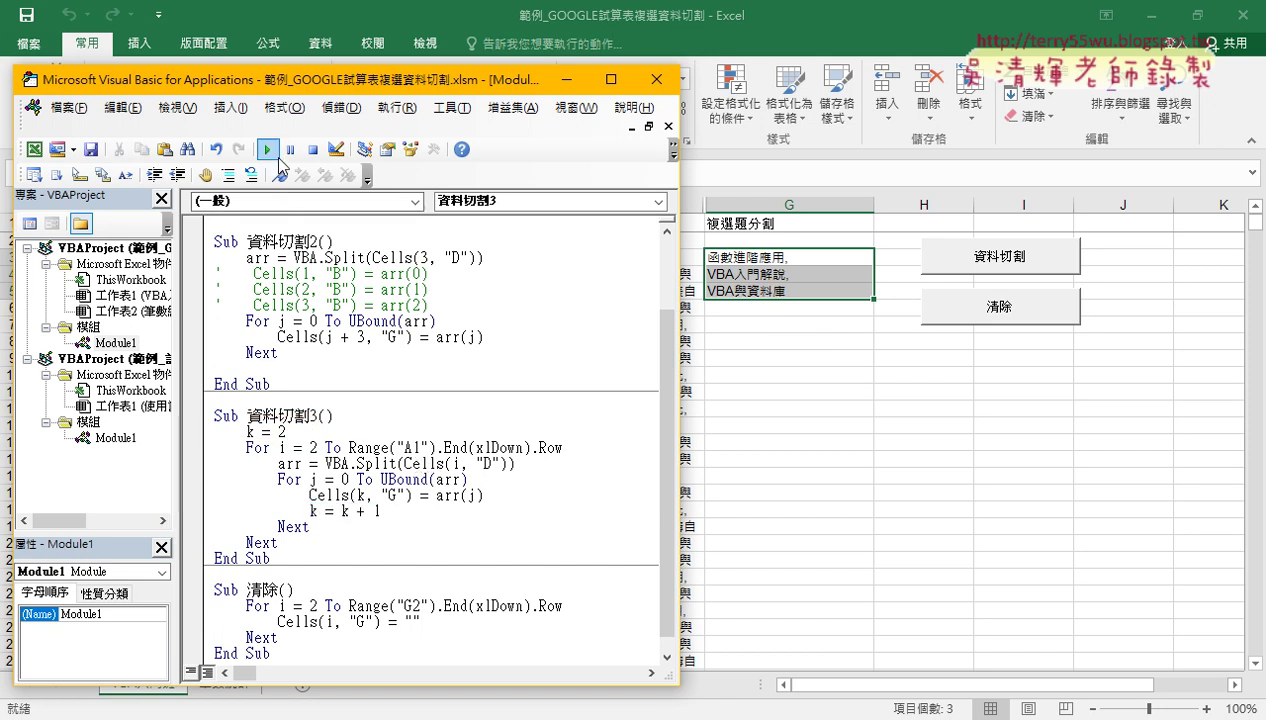
Run 資料切割3, then highlight its outer loop, Split and inner loop, k = 2 and k = k + 1 lines
left_click(267, 149)
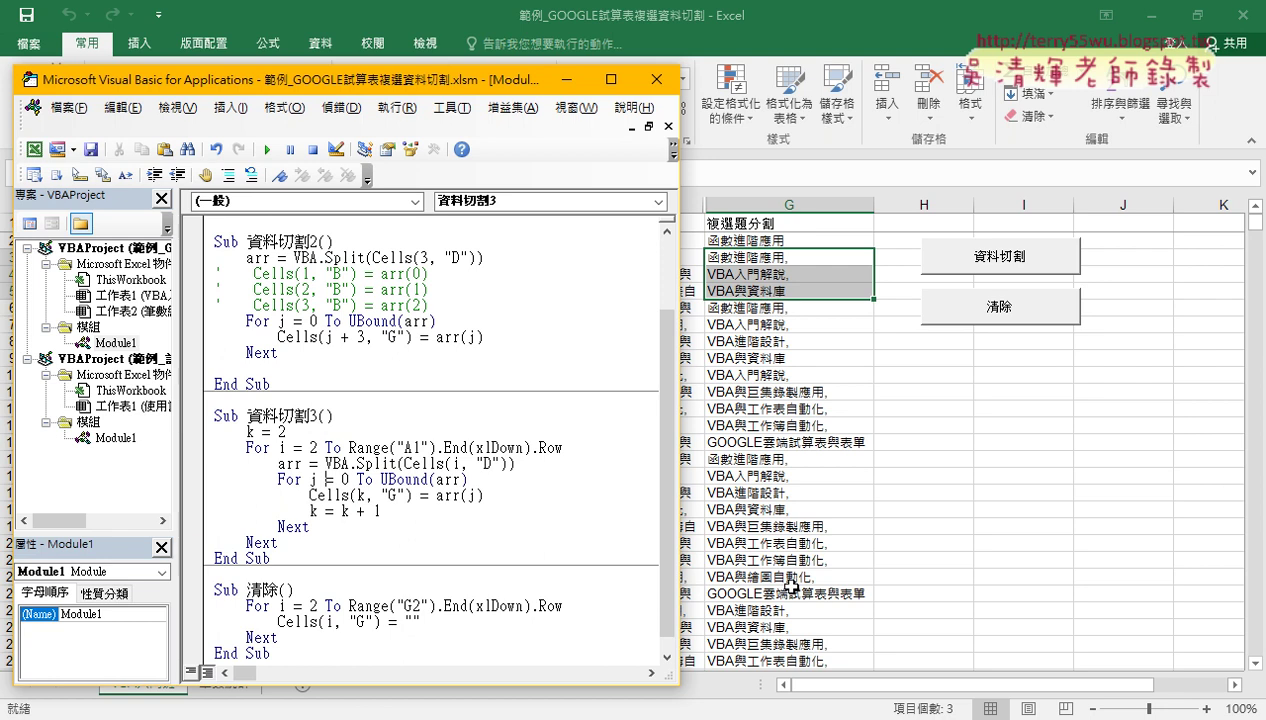
left_click_drag(563, 448, 202, 431)
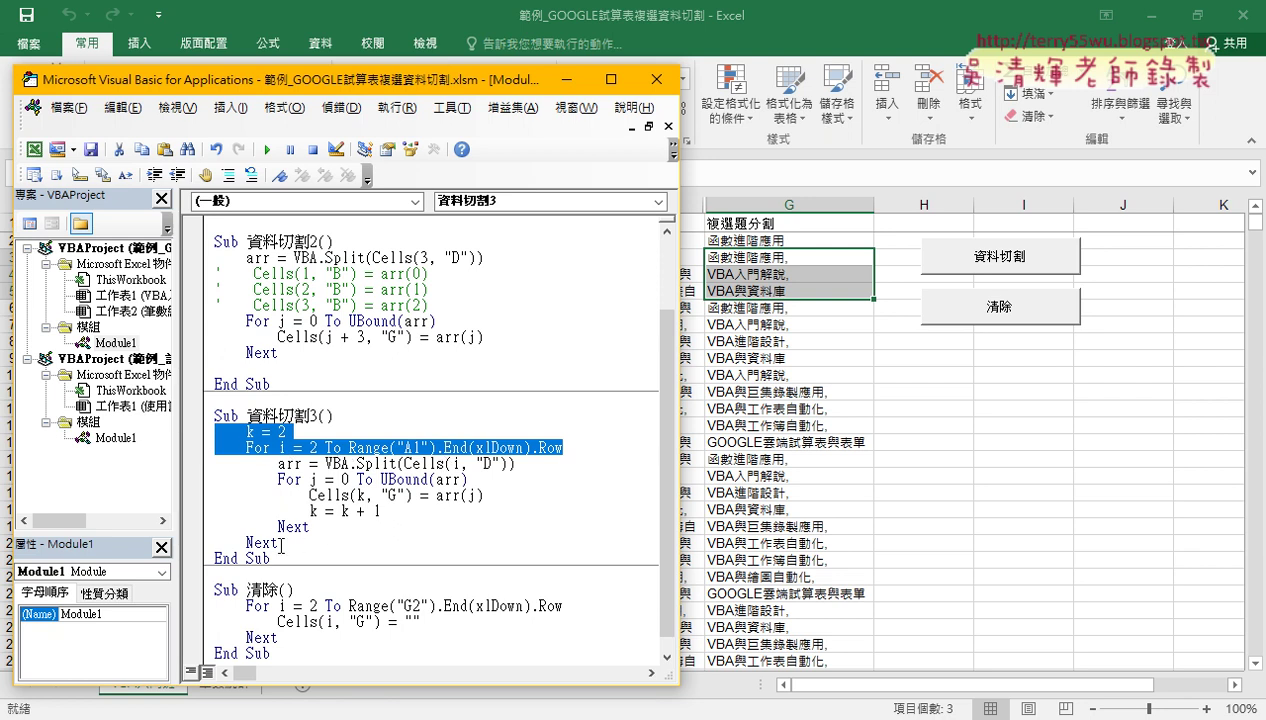
left_click_drag(282, 545, 184, 540)
left_click_drag(312, 527, 212, 466)
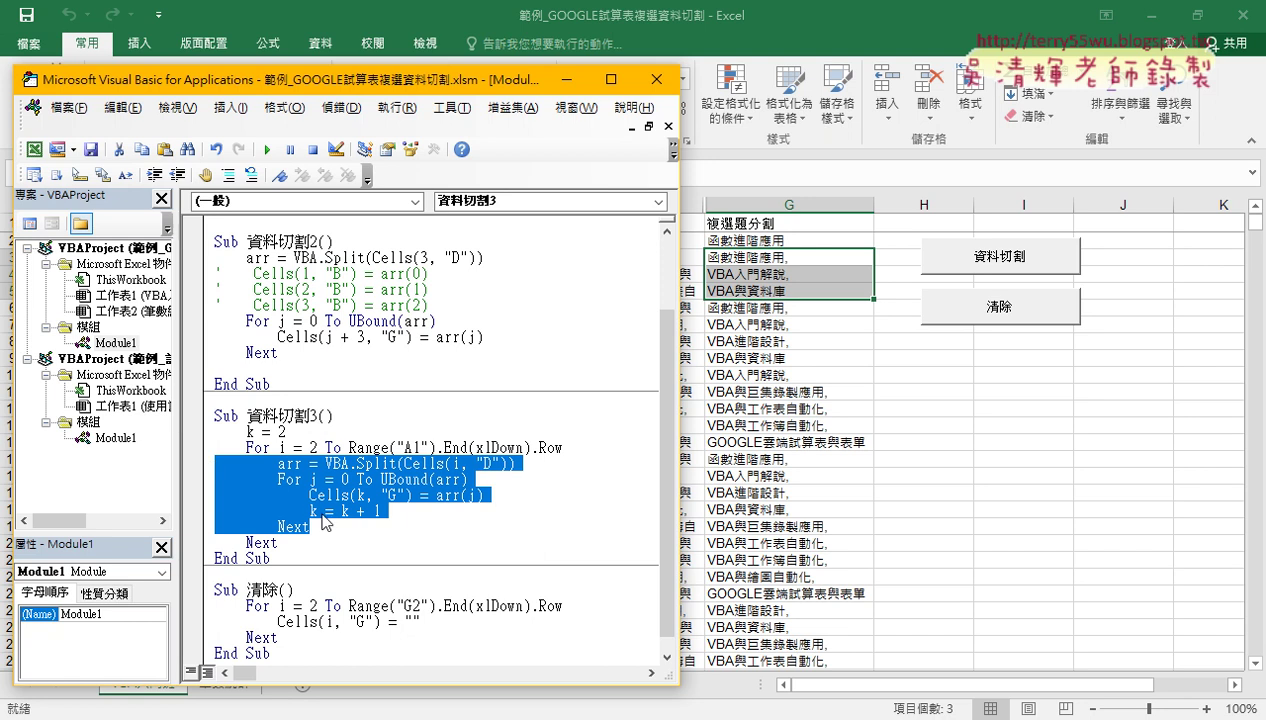
left_click_drag(305, 431, 246, 431)
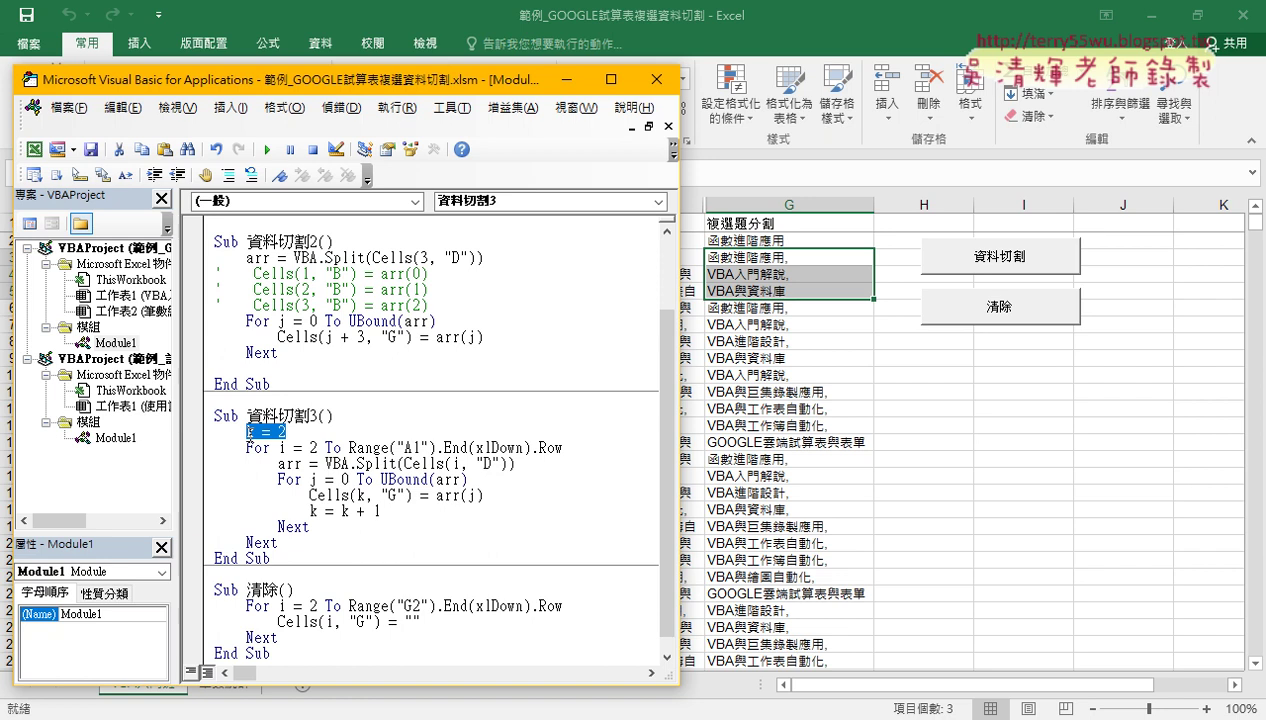
left_click_drag(381, 511, 310, 511)
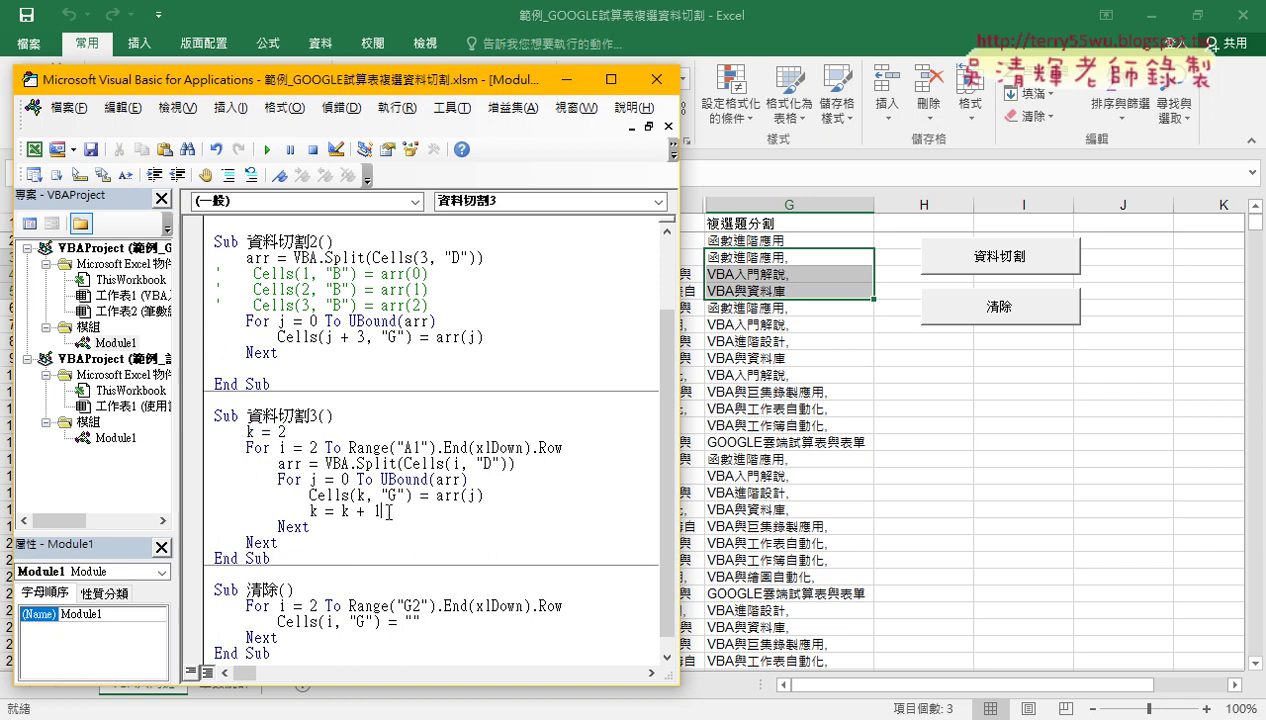